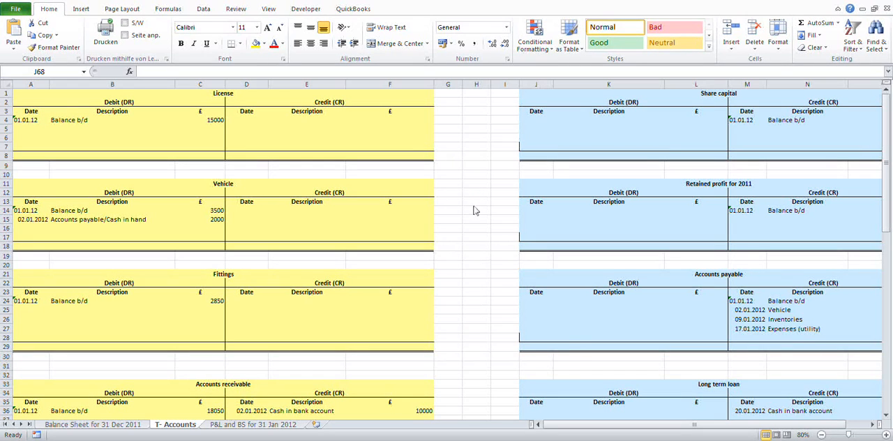
Step: On the credit side of the Expenses account, enter the date 31.01.12 and the description "Profit and loss account" in row 49
{"action": "left_click", "coordinate": [890, 200]}
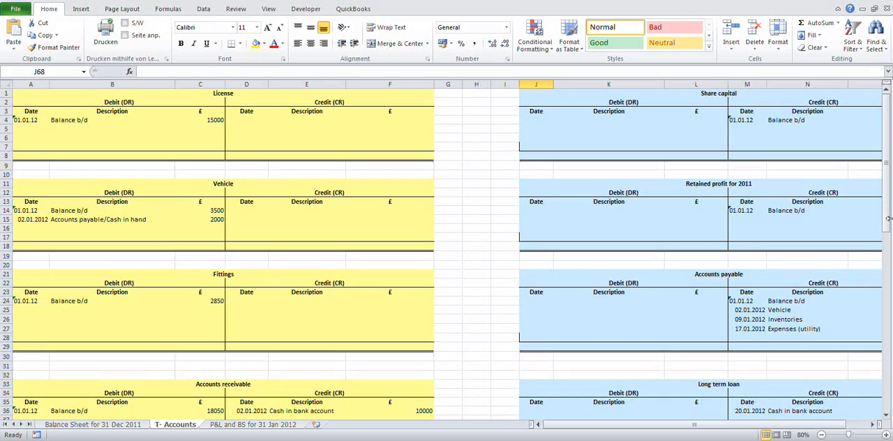
{"action": "left_click_drag", "start_coordinate": [888, 218], "coordinate": [888, 228]}
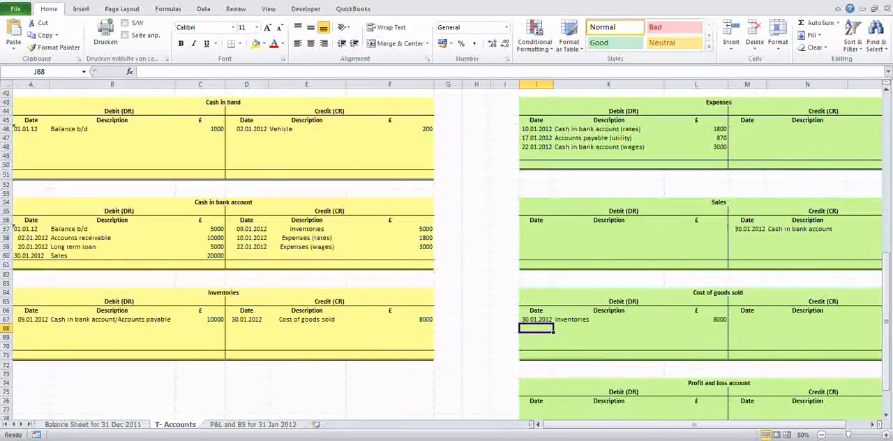
{"action": "left_click", "coordinate": [872, 424]}
{"action": "left_click", "coordinate": [872, 424]}
{"action": "left_click", "coordinate": [873, 424]}
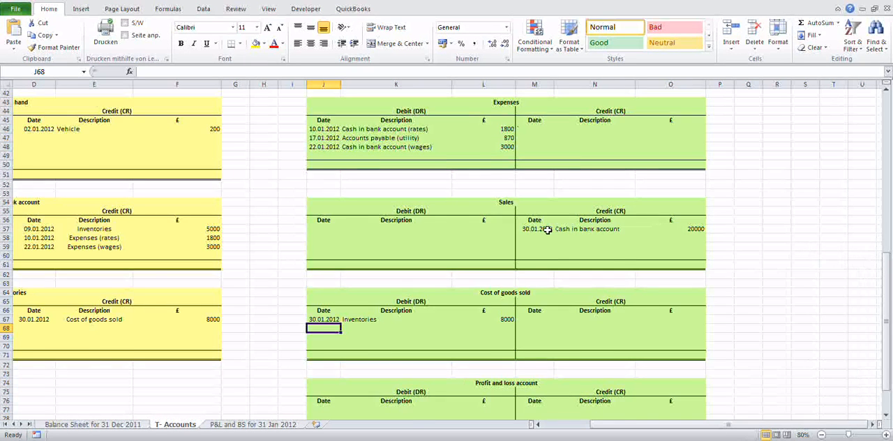
{"action": "scroll", "coordinate": [516, 231], "scroll_direction": "up", "scroll_amount": 1}
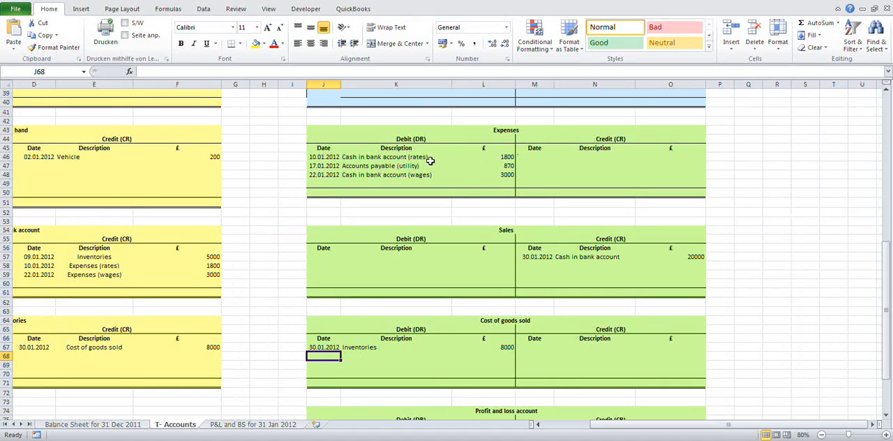
{"action": "left_click", "coordinate": [536, 182]}
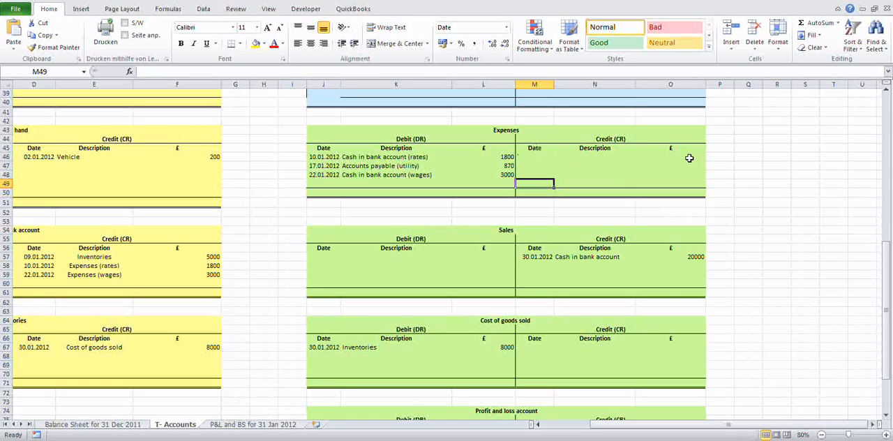
{"action": "left_click", "coordinate": [537, 192]}
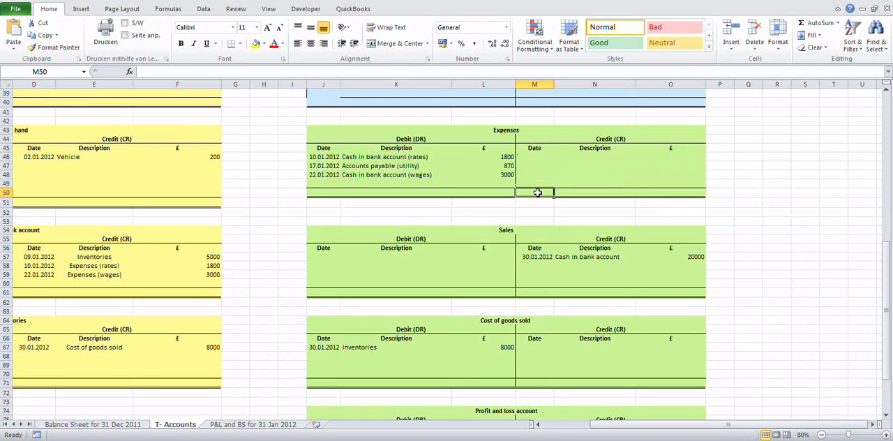
{"action": "left_click", "coordinate": [533, 181]}
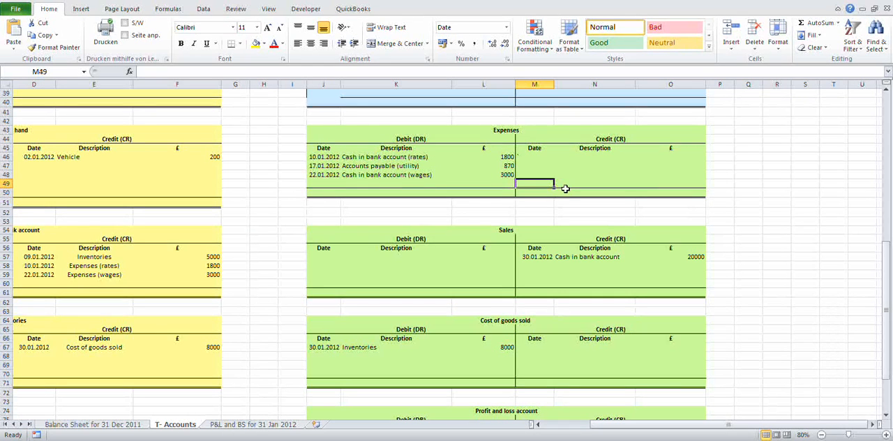
{"action": "type", "text": "31.01.12"}
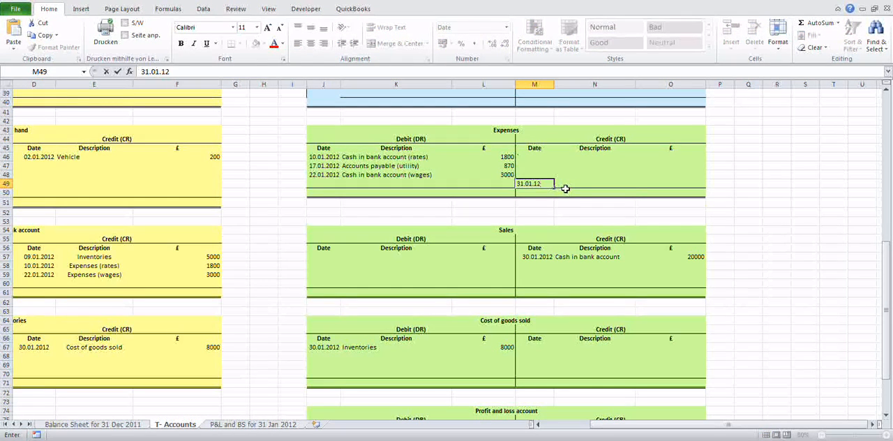
{"action": "left_click", "coordinate": [565, 187]}
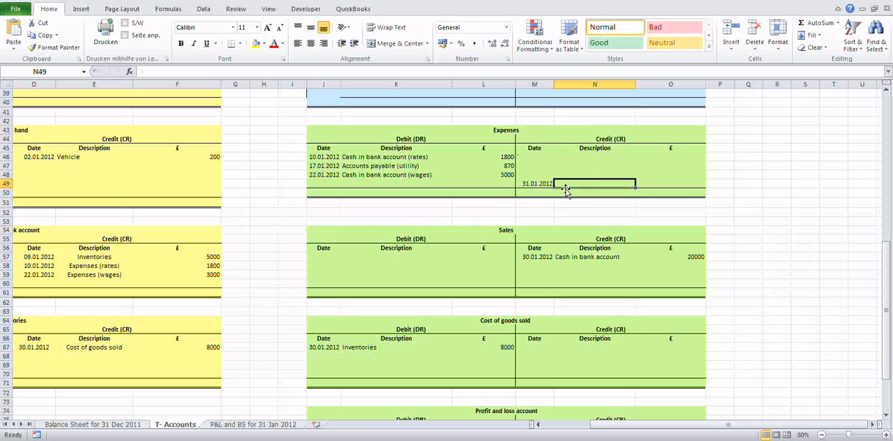
{"action": "type", "text": "Profit"}
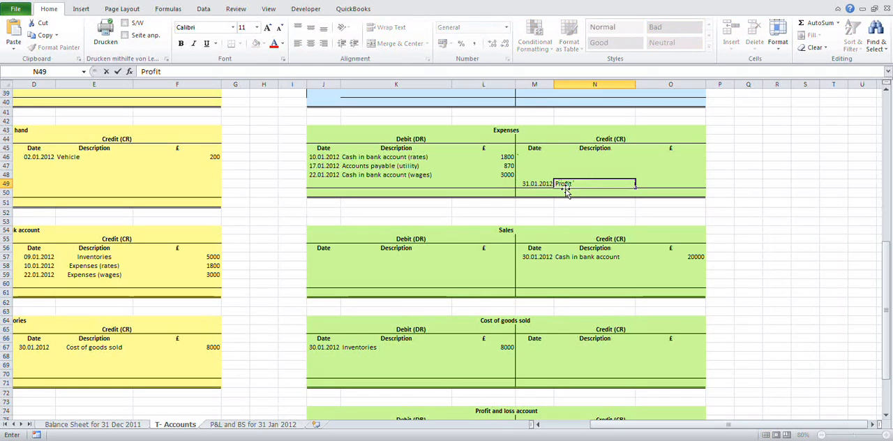
{"action": "type", "text": " and loss account"}
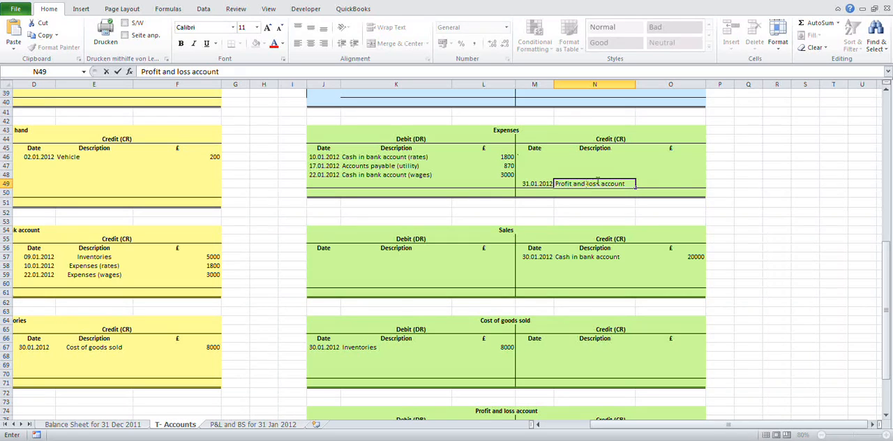
Step: Calculate the Expenses transfer amount in O49 as the debit sum minus the credit sum, =SUM(L46:L49)-SUM(O46:O48)
{"action": "left_click", "coordinate": [666, 183]}
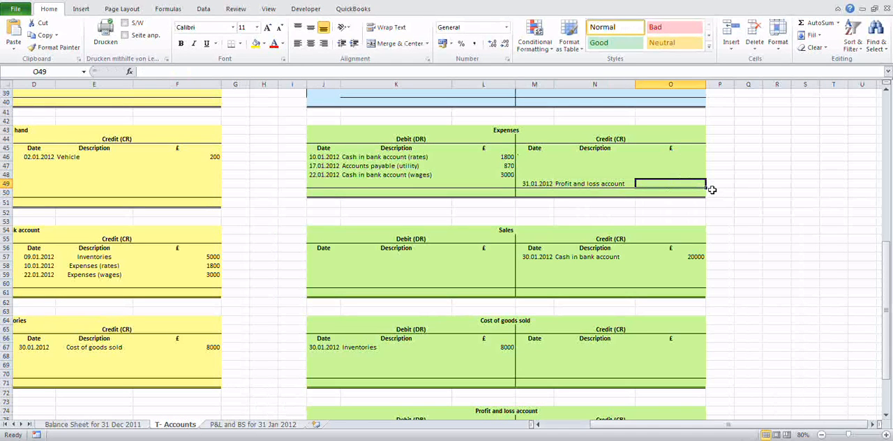
{"action": "type", "text": "="}
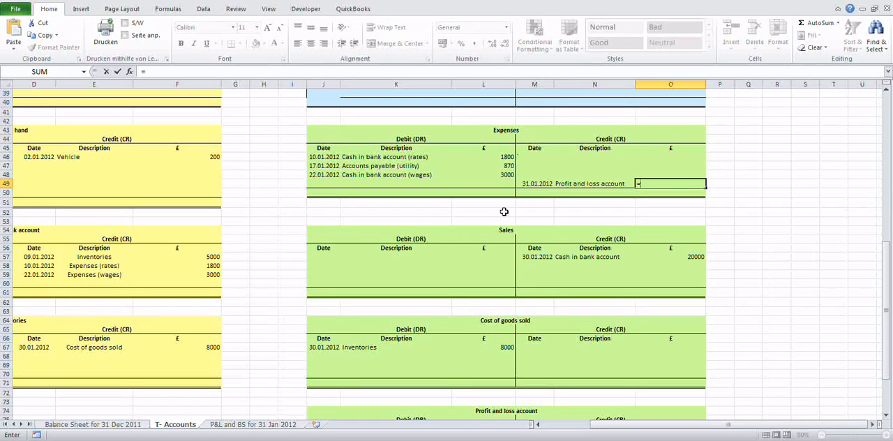
{"action": "type", "text": "sum("}
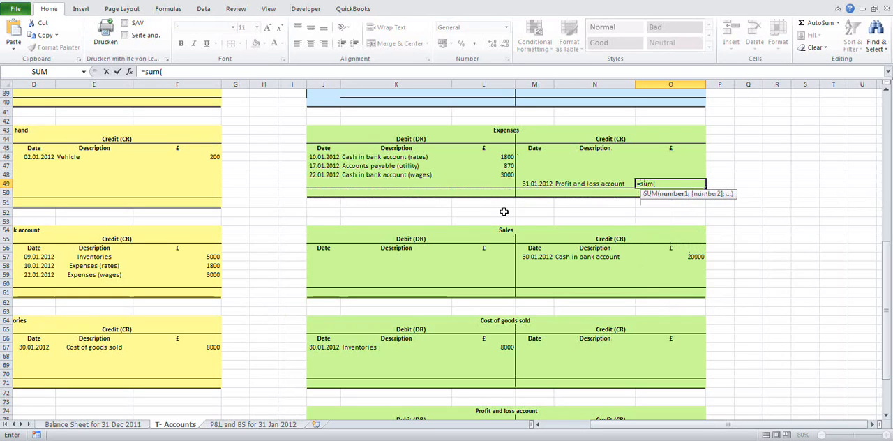
{"action": "left_click_drag", "start_coordinate": [502, 158], "coordinate": [452, 185]}
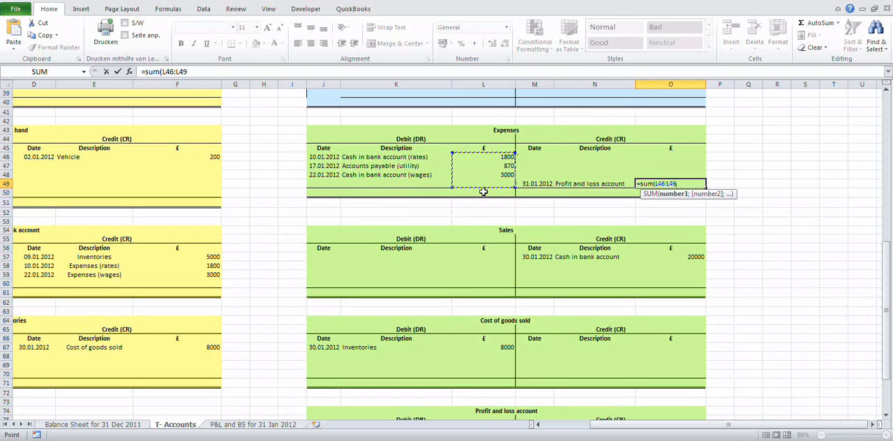
{"action": "type", "text": ")"}
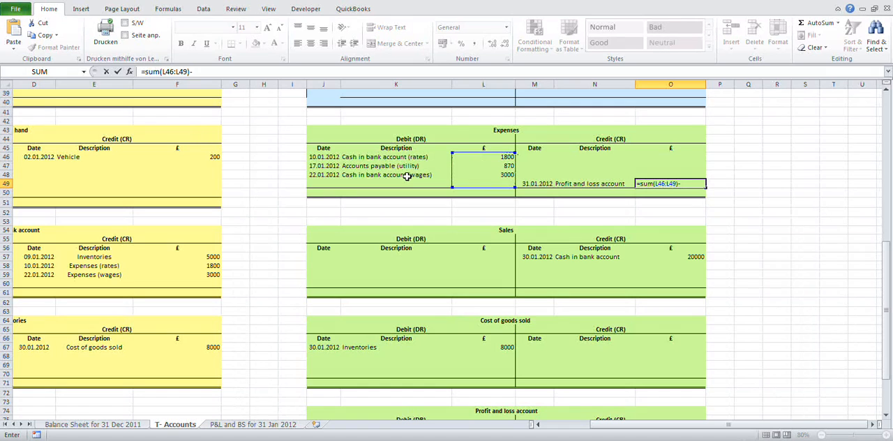
{"action": "type", "text": "-sum("}
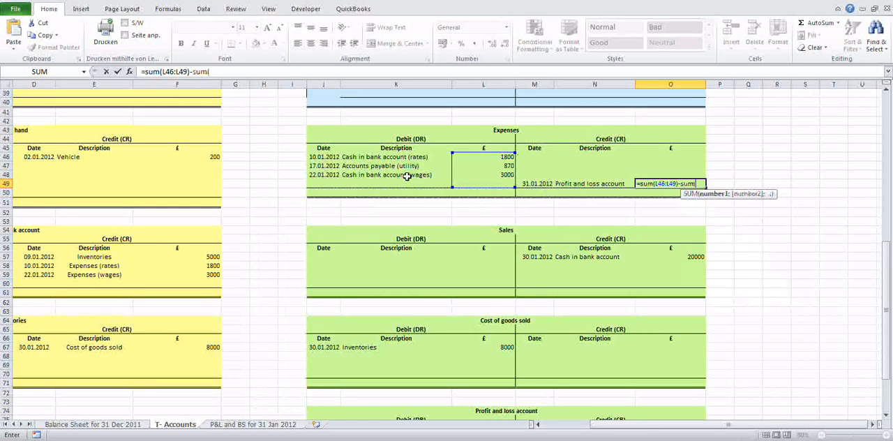
{"action": "left_click", "coordinate": [682, 159]}
{"action": "left_click_drag", "start_coordinate": [683, 159], "coordinate": [689, 174]}
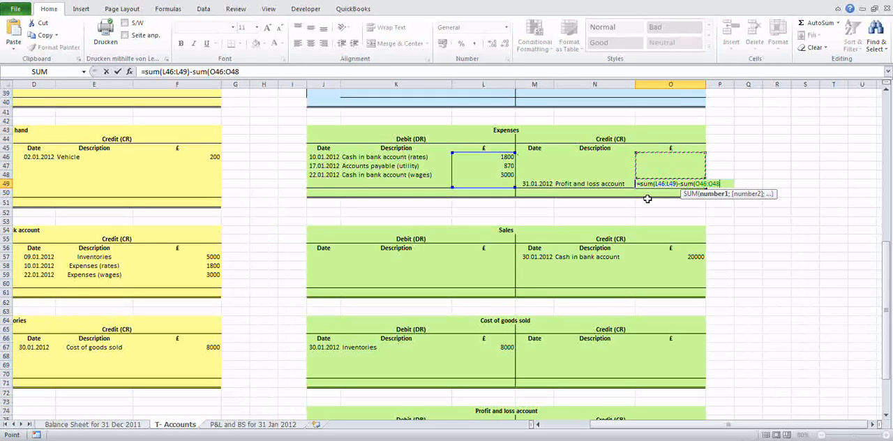
{"action": "type", "text": ")"}
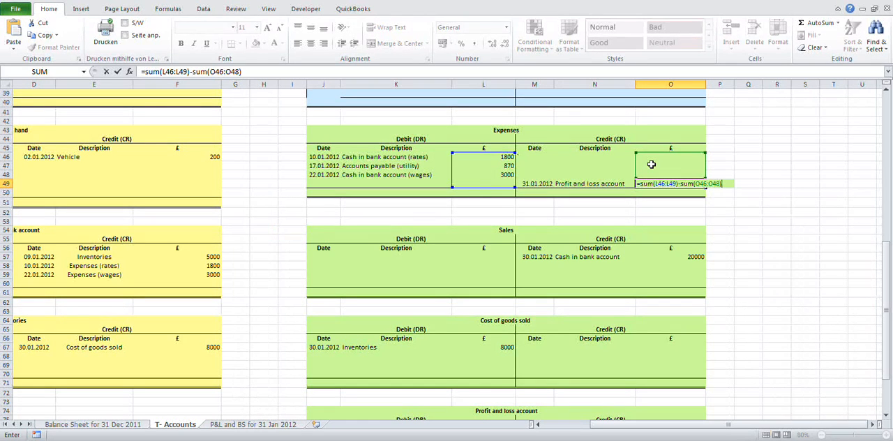
{"action": "key", "text": "Return"}
{"action": "key", "text": "Up"}
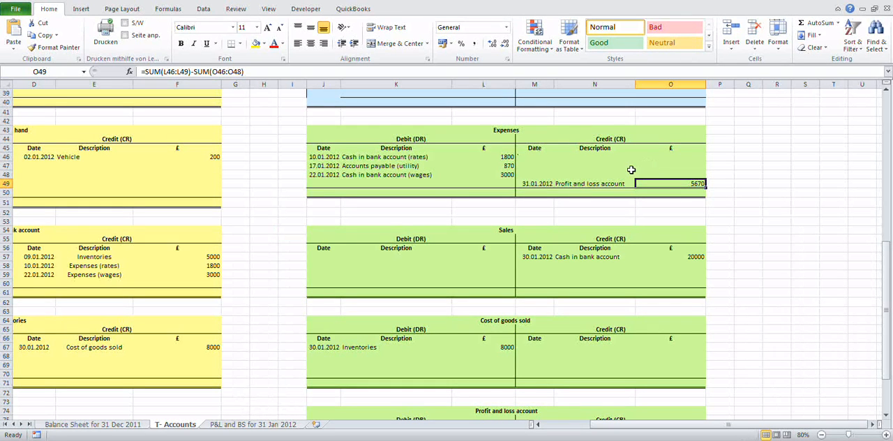
Step: Total the debit side of the Expenses account in L50 with =SUM(L46:L49)
{"action": "left_click", "coordinate": [500, 192]}
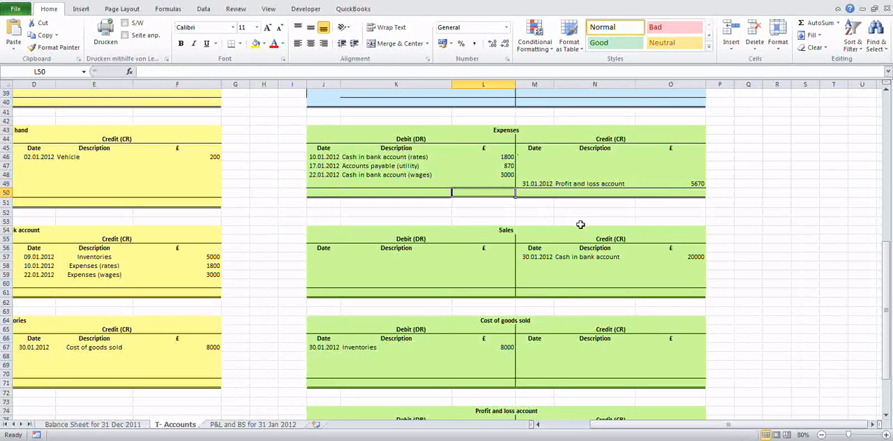
{"action": "type", "text": "="}
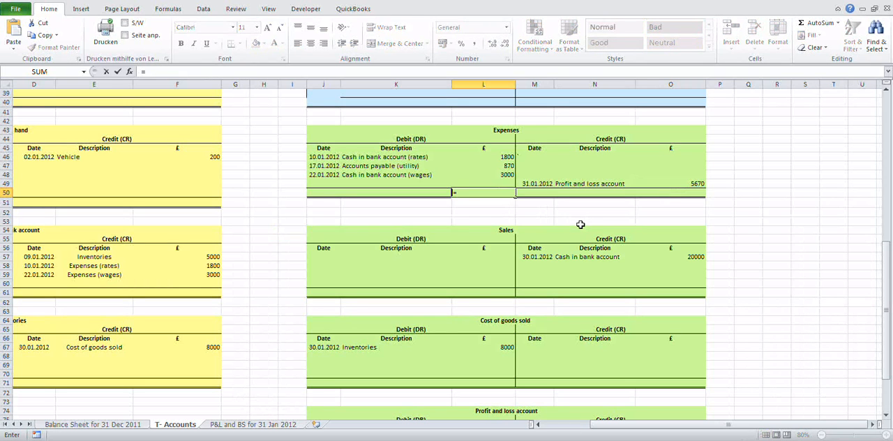
{"action": "type", "text": "sum("}
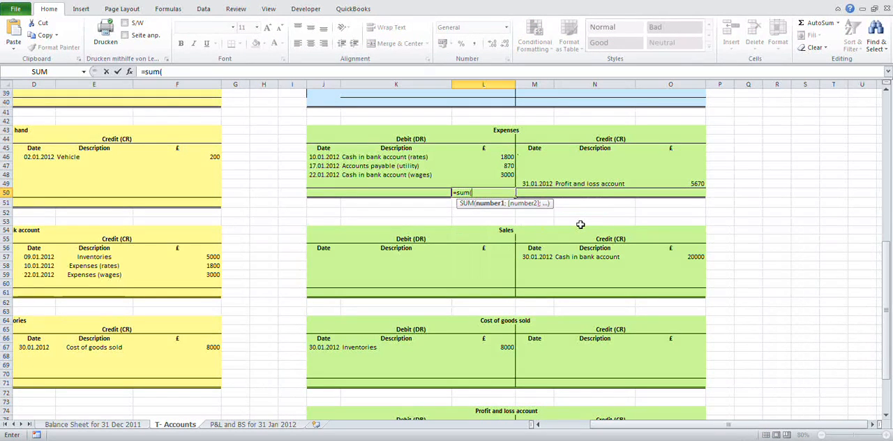
{"action": "key", "text": "Up"}
{"action": "key", "text": "Up"}
{"action": "key", "text": "Up"}
{"action": "key", "text": "Up"}
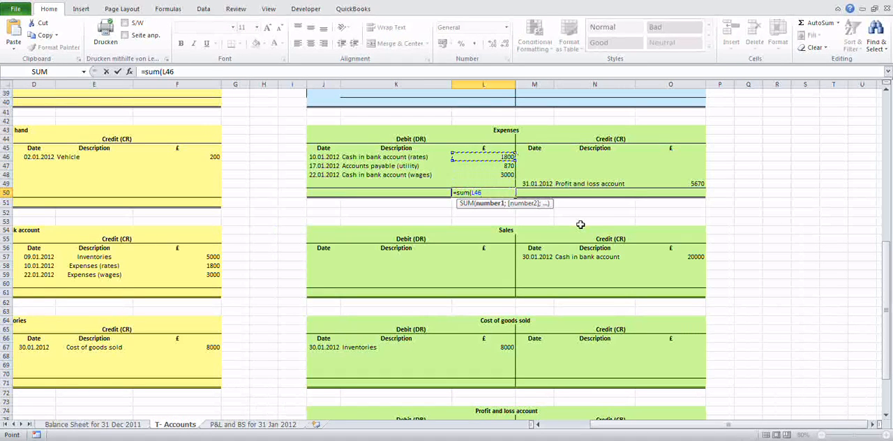
{"action": "key", "text": "shift+Down"}
{"action": "key", "text": "shift+Down"}
{"action": "key", "text": "shift+Down"}
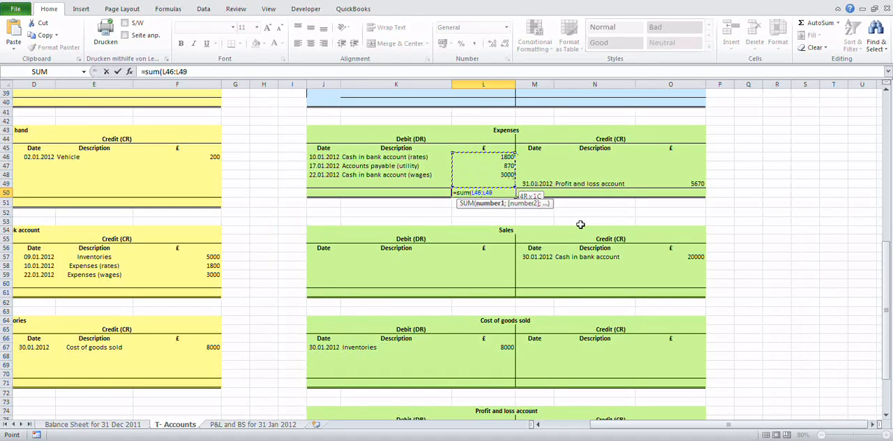
{"action": "type", "text": ")"}
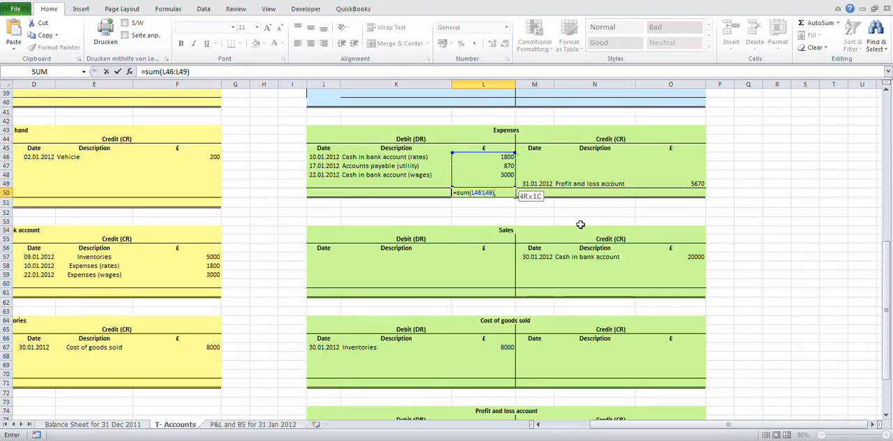
{"action": "key", "text": "Return"}
{"action": "key", "text": "Up"}
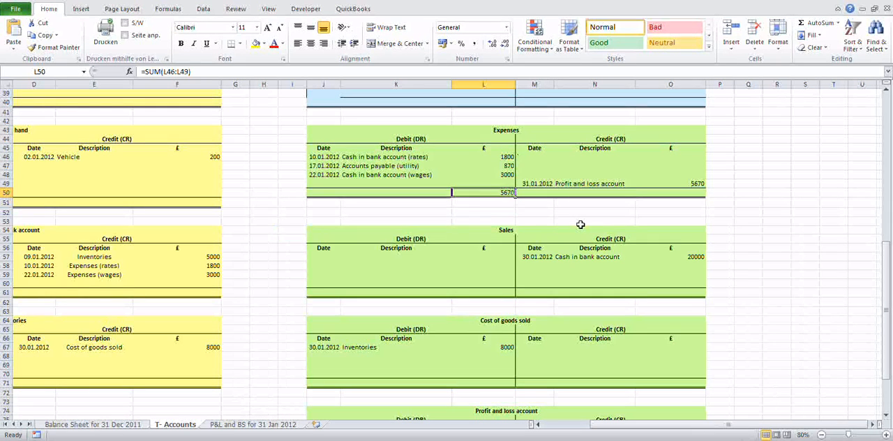
Step: Total the credit side of the Expenses account in O50 using AutoSum over O46:O49
{"action": "key", "text": "Right"}
{"action": "key", "text": "Right"}
{"action": "key", "text": "Right"}
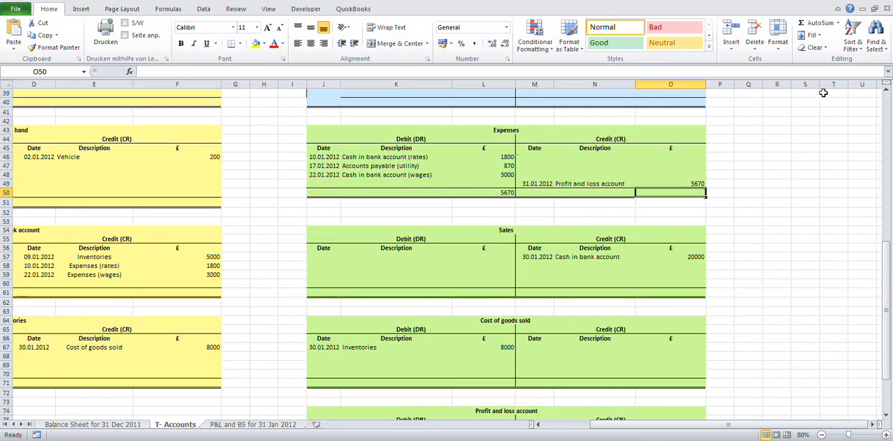
{"action": "left_click", "coordinate": [825, 24]}
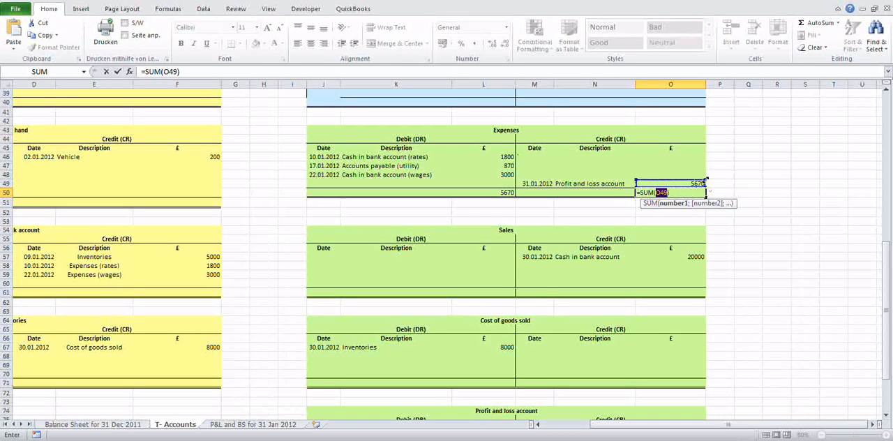
{"action": "left_click_drag", "start_coordinate": [704, 176], "coordinate": [704, 152]}
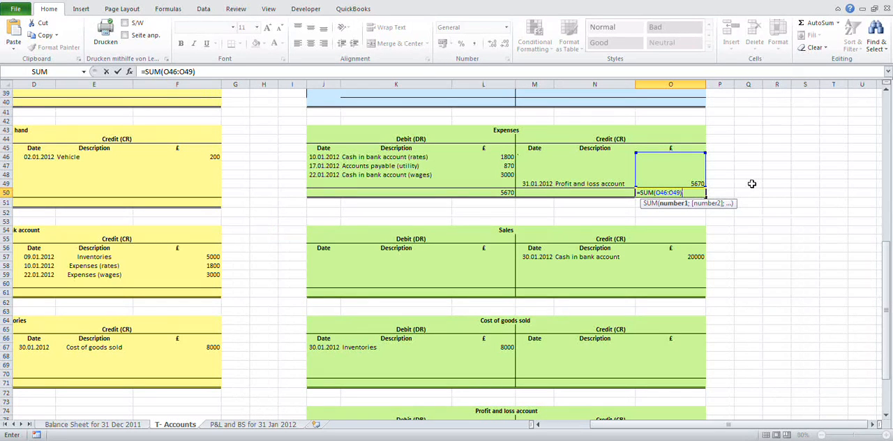
{"action": "key", "text": "Return"}
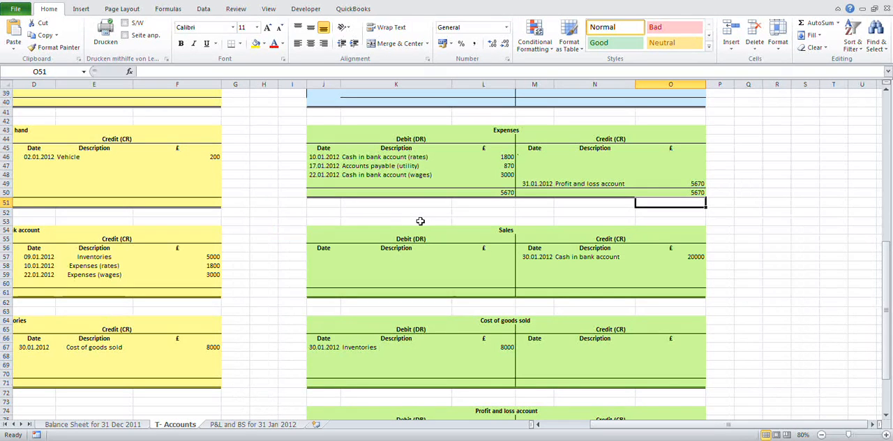
{"action": "scroll", "coordinate": [420, 221], "scroll_direction": "down", "scroll_amount": 1}
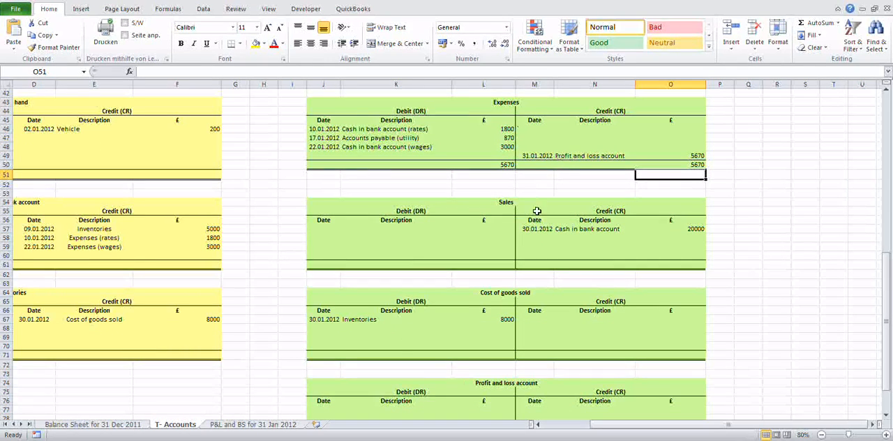
{"action": "scroll", "coordinate": [538, 218], "scroll_direction": "down", "scroll_amount": 1}
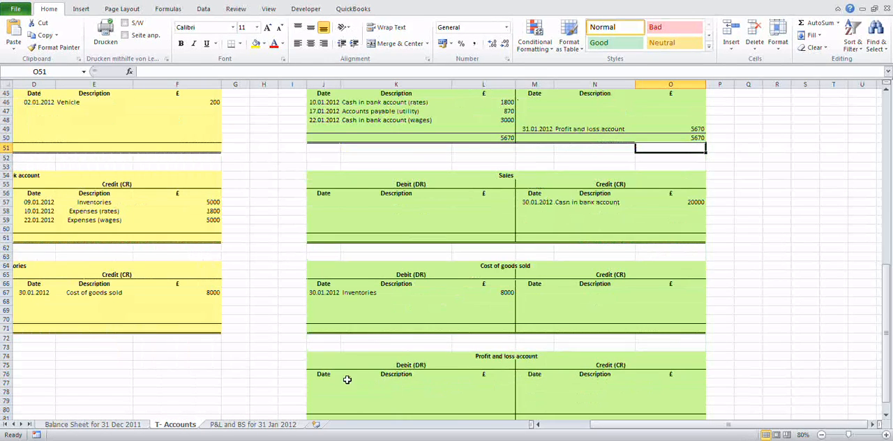
{"action": "scroll", "coordinate": [550, 147], "scroll_direction": "up", "scroll_amount": 1}
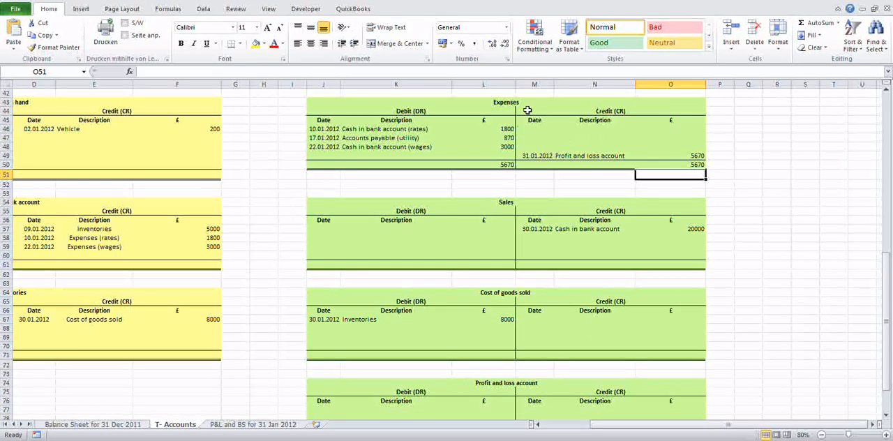
{"action": "left_click", "coordinate": [611, 111]}
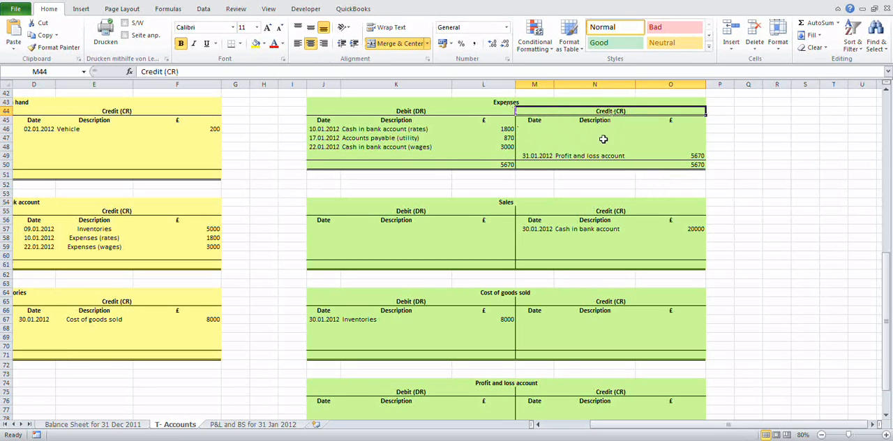
Step: On the debit side of the Profit and loss account, enter the date 31.01.2012 and the description "Expenses" in row 77
{"action": "scroll", "coordinate": [380, 293], "scroll_direction": "down", "scroll_amount": 1}
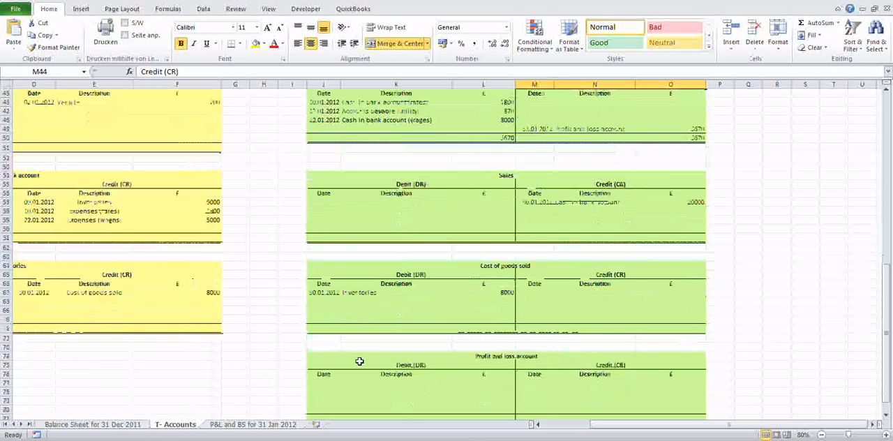
{"action": "left_click", "coordinate": [330, 382]}
{"action": "type", "text": "31,"}
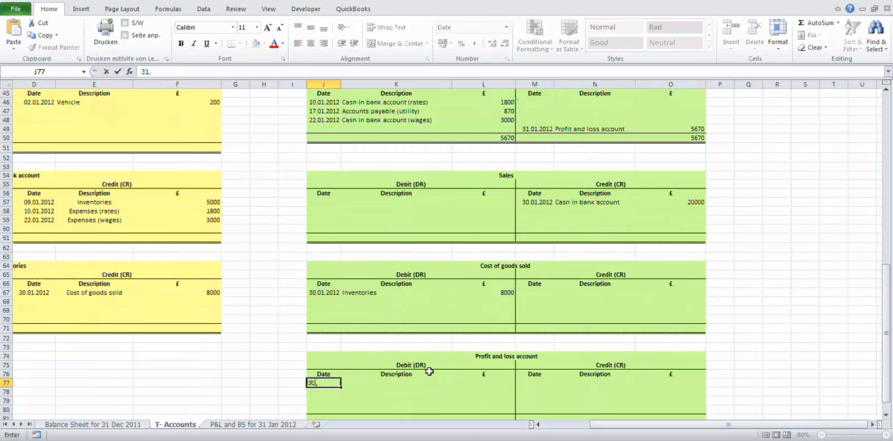
{"action": "type", "text": "01"}
{"action": "type", "text": "01.2012"}
{"action": "key", "text": "Tab"}
{"action": "type", "text": "E"}
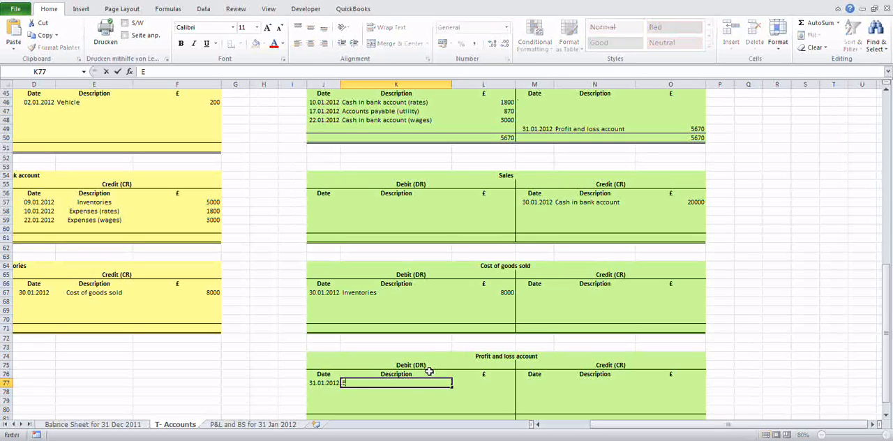
{"action": "type", "text": "xpenses"}
{"action": "key", "text": "Tab"}
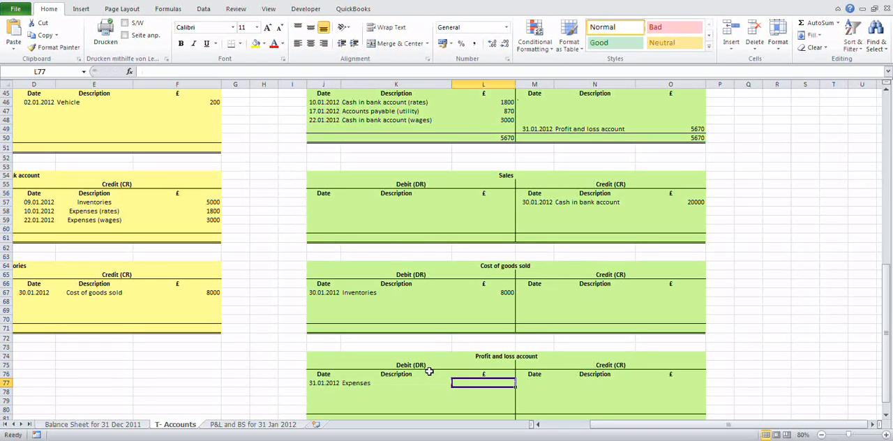
Step: Link the Expenses amount in L77 to the transfer amount in the Expenses account with =O49
{"action": "type", "text": "="}
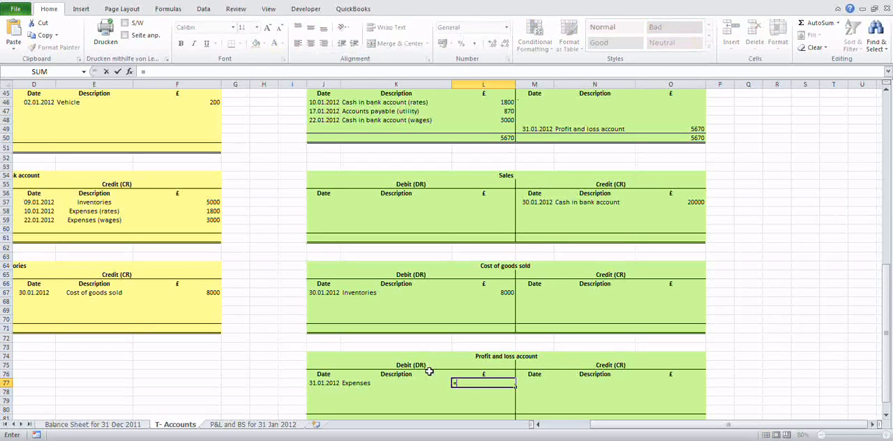
{"action": "scroll", "coordinate": [532, 349], "scroll_direction": "up", "scroll_amount": 1}
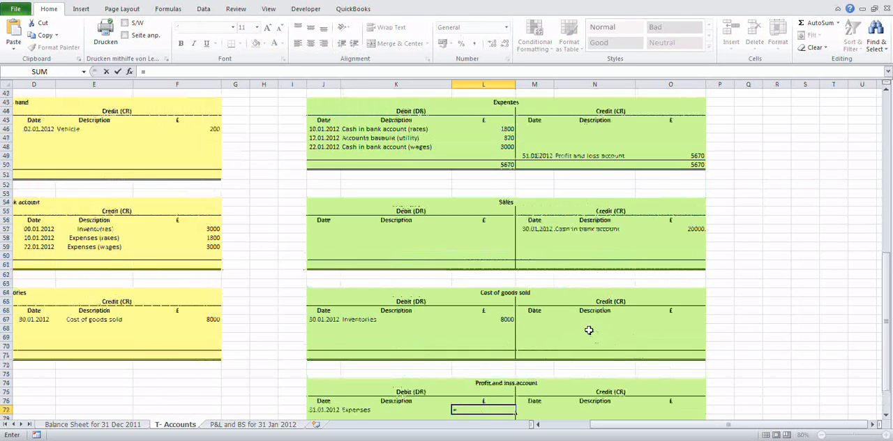
{"action": "left_click", "coordinate": [689, 156]}
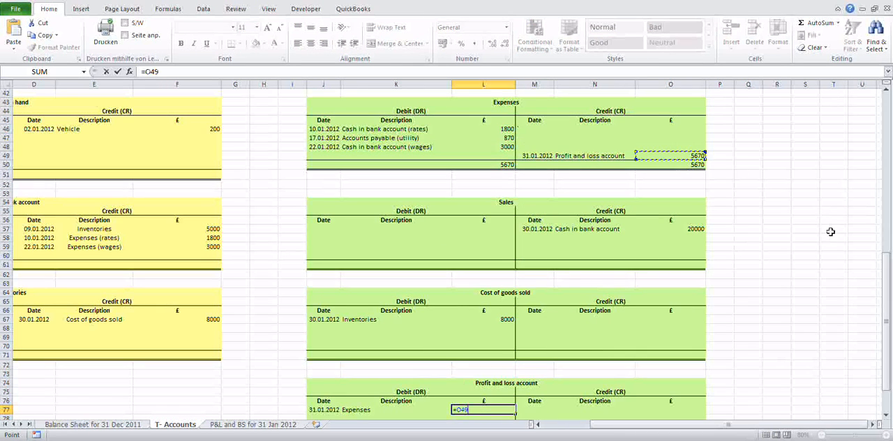
{"action": "scroll", "coordinate": [762, 273], "scroll_direction": "down", "scroll_amount": 1}
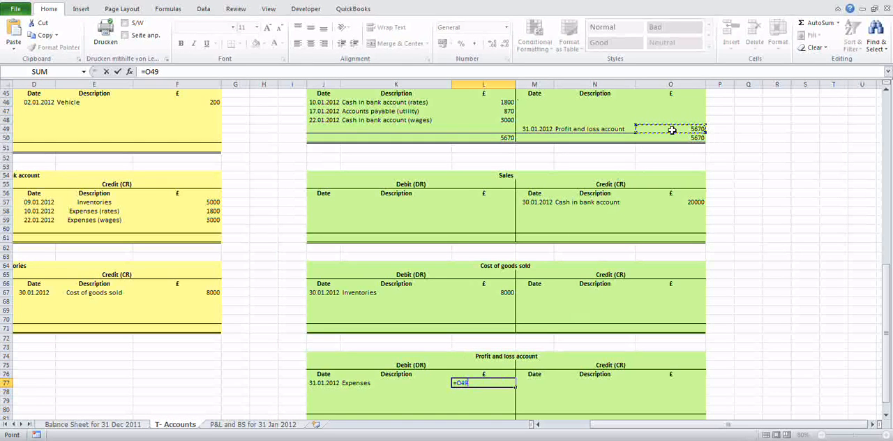
{"action": "key", "text": "Return"}
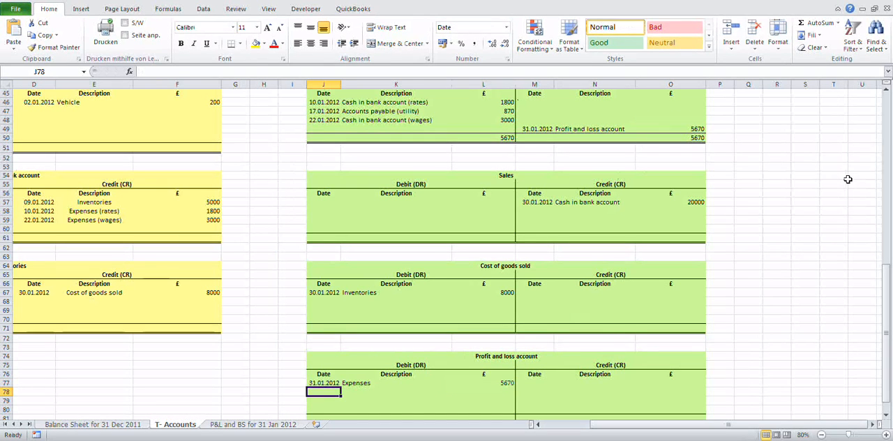
{"action": "key", "text": "Up"}
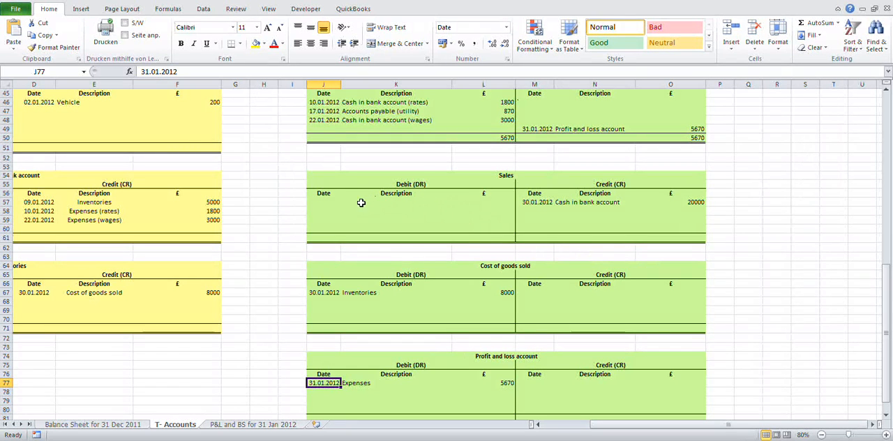
Step: On the debit side of the Sales account, enter the date 31.01.2012 and the description "Profit and loss account" in row 60
{"action": "left_click", "coordinate": [696, 202]}
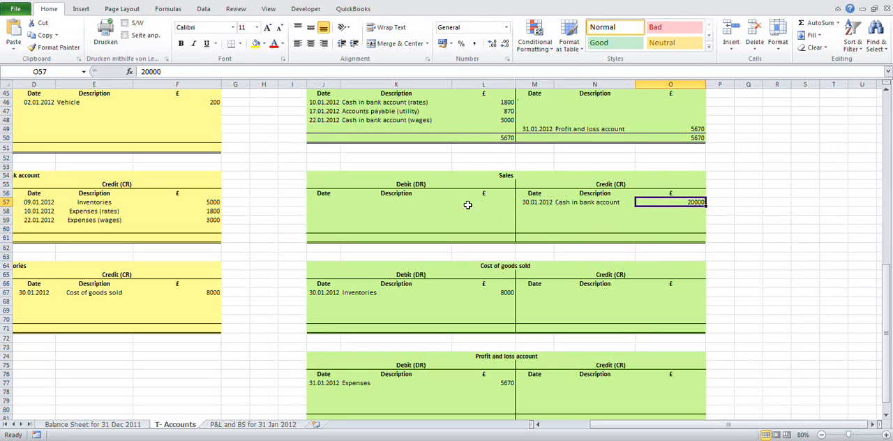
{"action": "left_click", "coordinate": [317, 228]}
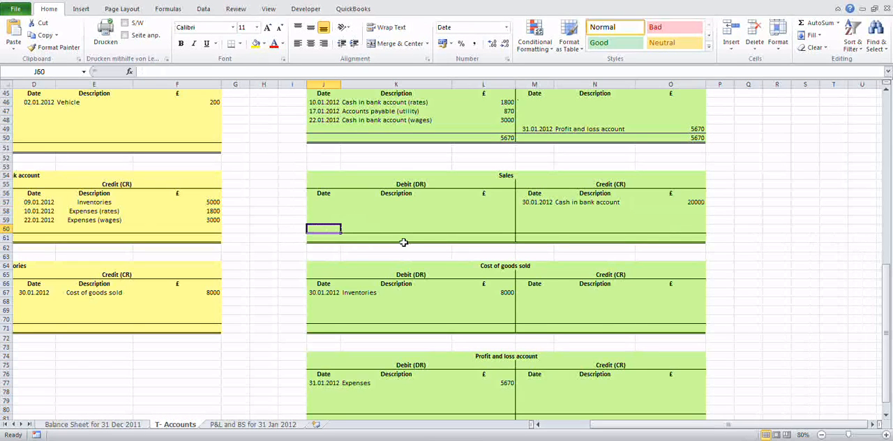
{"action": "type", "text": "31."}
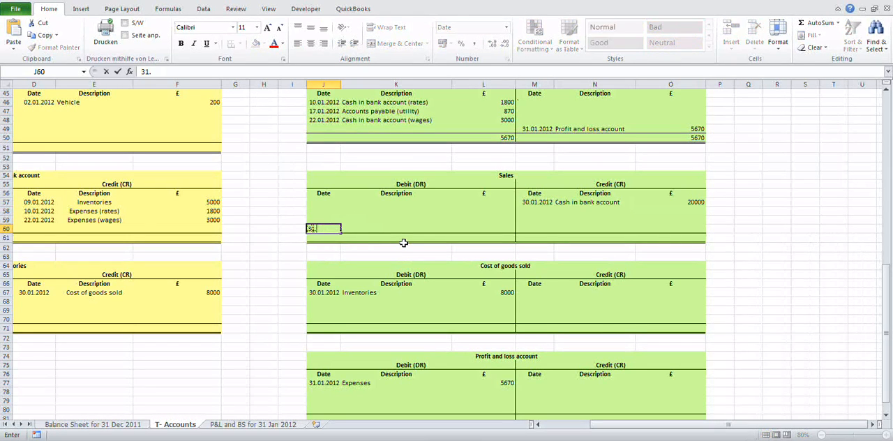
{"action": "type", "text": "01.12"}
{"action": "key", "text": "Tab"}
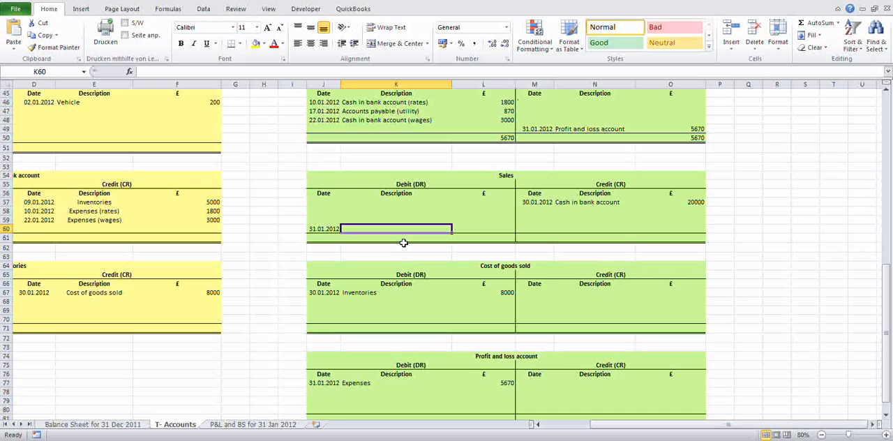
{"action": "type", "text": "Pro"}
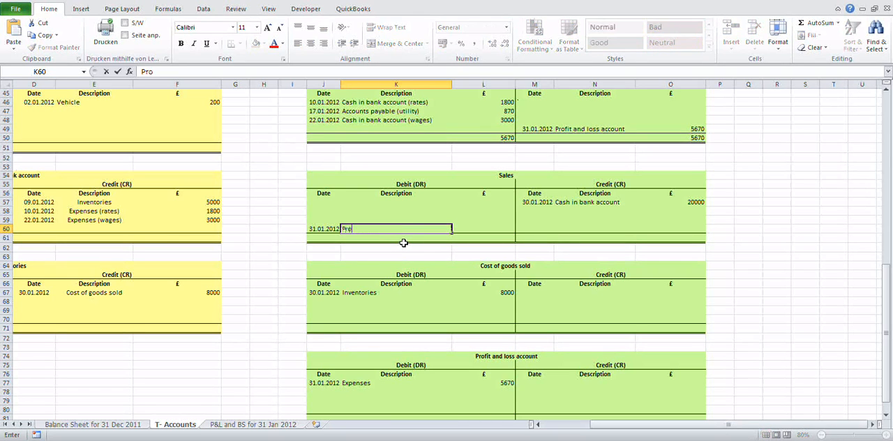
{"action": "type", "text": "fit and loss accou"}
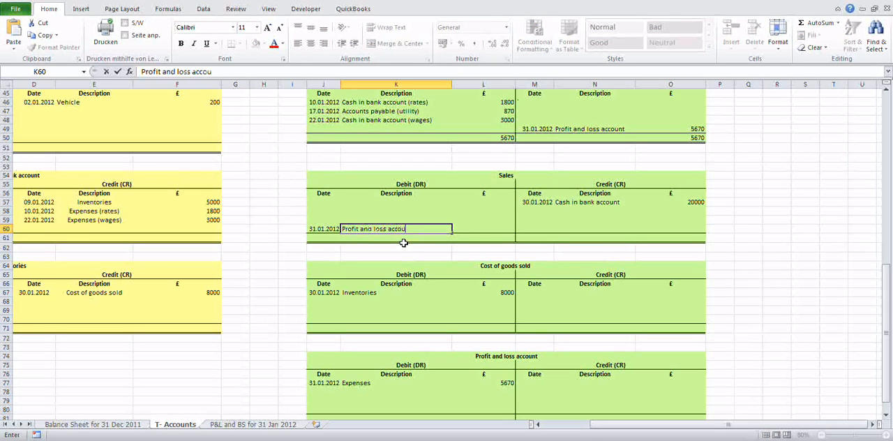
{"action": "type", "text": "nt"}
{"action": "key", "text": "Tab"}
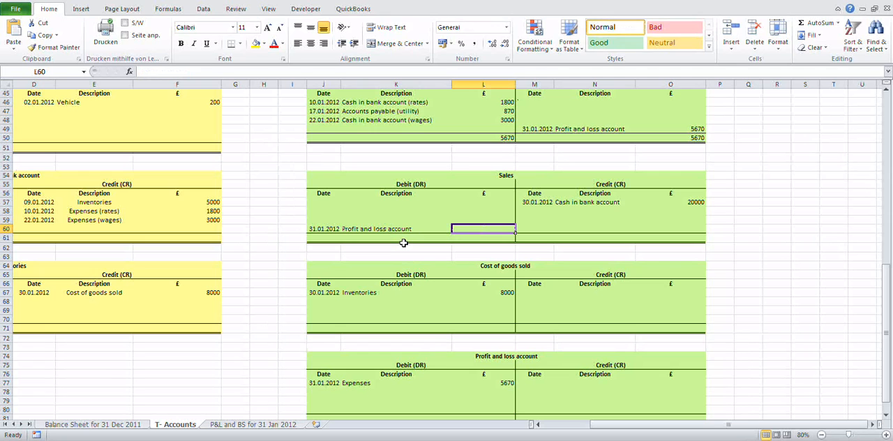
Step: Calculate the Sales transfer amount in L60 as the credit sum minus the debit sum, =SUM(O57:O60)-SUM(L57:L59)
{"action": "type", "text": "="}
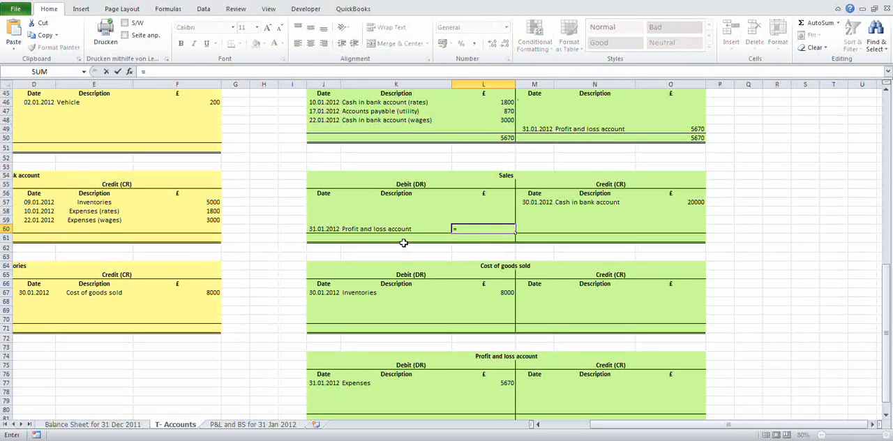
{"action": "type", "text": "sum("}
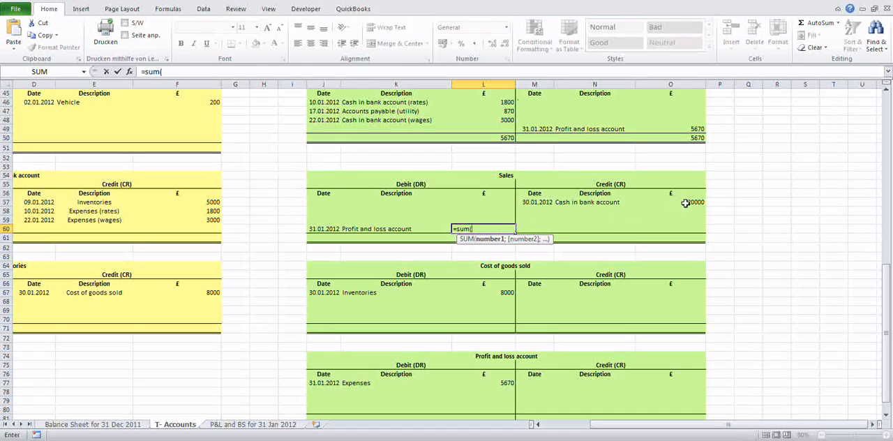
{"action": "left_click_drag", "start_coordinate": [685, 200], "coordinate": [693, 224]}
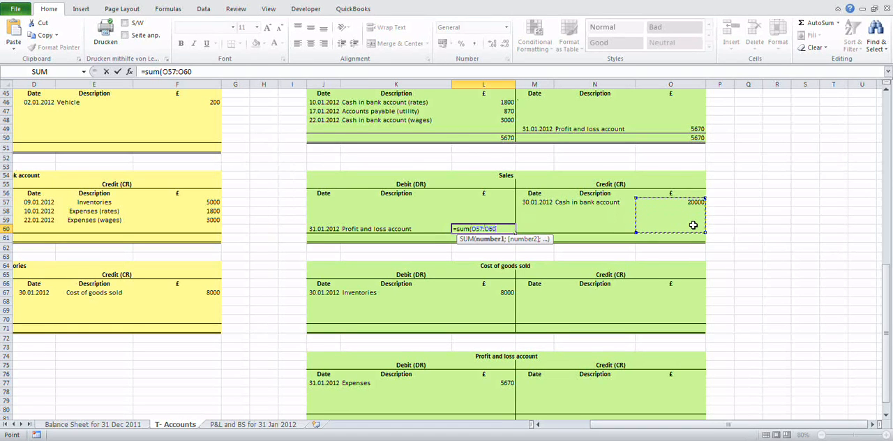
{"action": "type", "text": ")"}
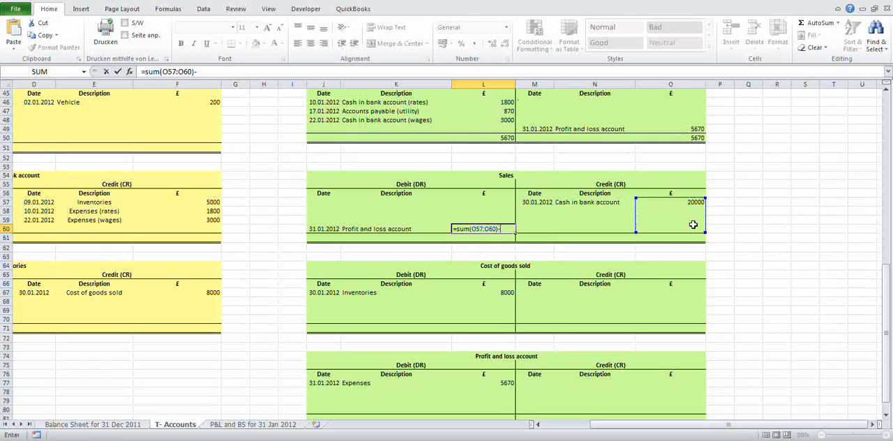
{"action": "type", "text": "-sum("}
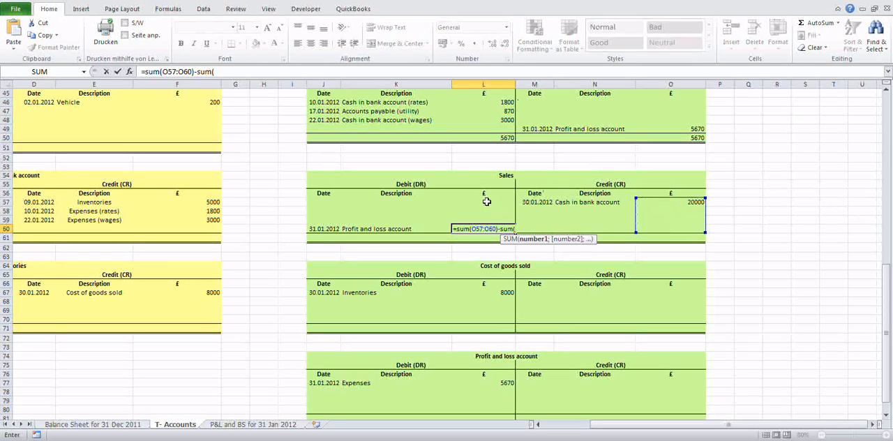
{"action": "left_click_drag", "start_coordinate": [486, 200], "coordinate": [484, 220]}
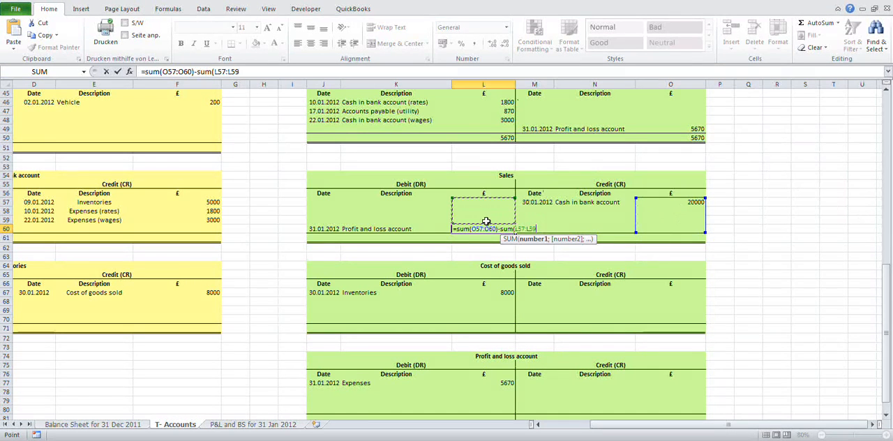
{"action": "type", "text": ")"}
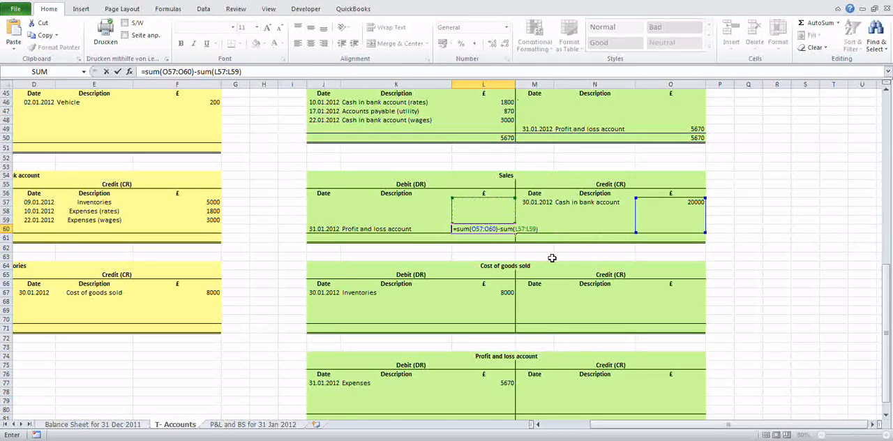
{"action": "key", "text": "Return"}
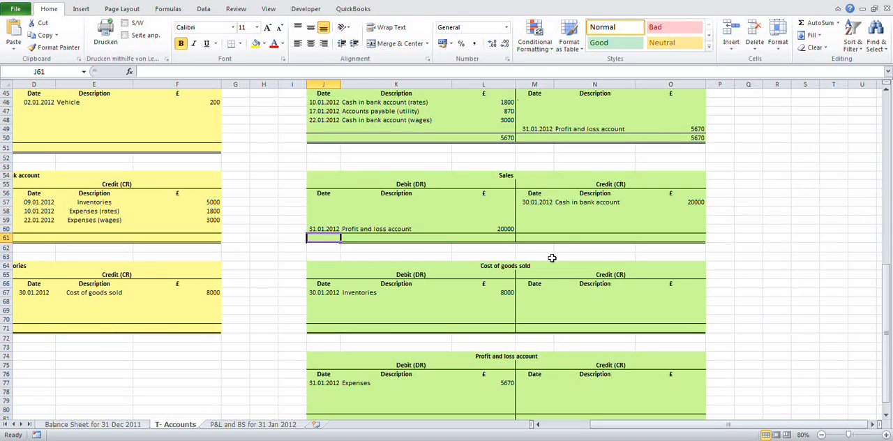
Step: Total the debit side of the Sales account in L61 with =SUM(L57:L60)
{"action": "key", "text": "Right"}
{"action": "key", "text": "Right"}
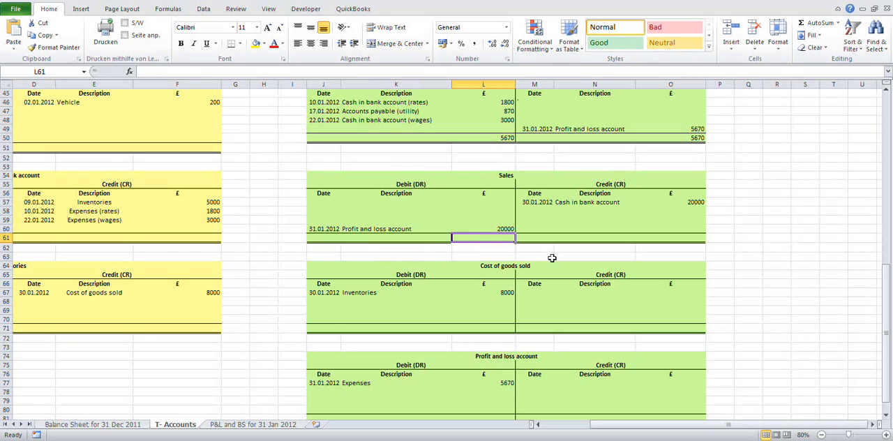
{"action": "type", "text": "=s"}
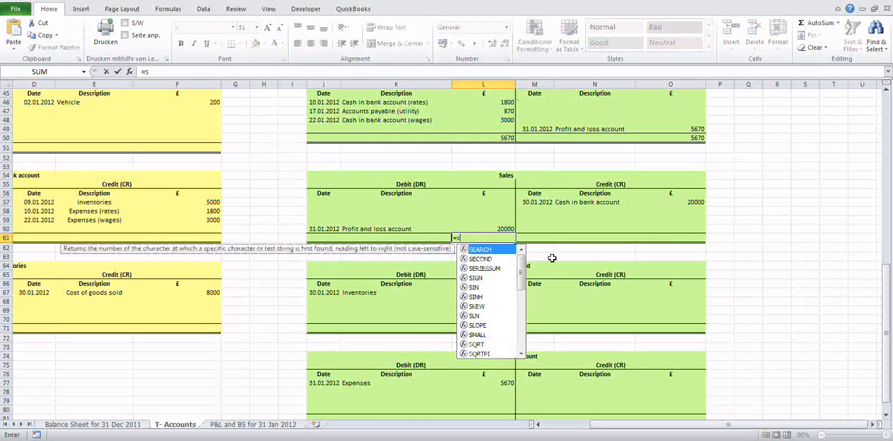
{"action": "type", "text": "um("}
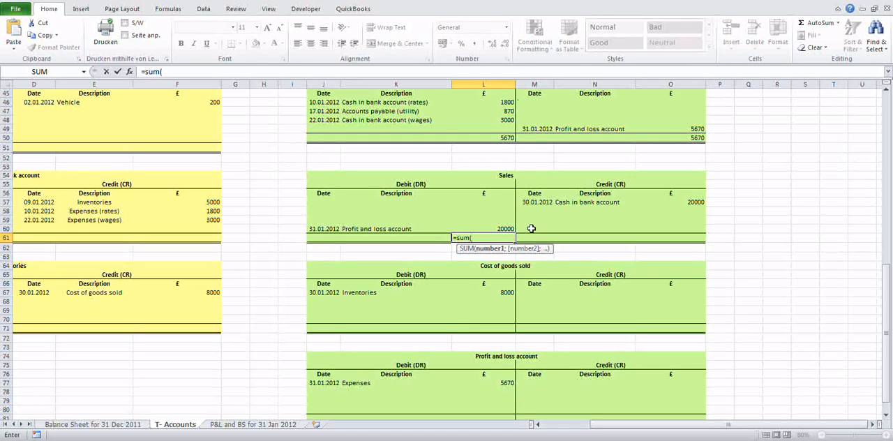
{"action": "left_click_drag", "start_coordinate": [501, 201], "coordinate": [500, 226]}
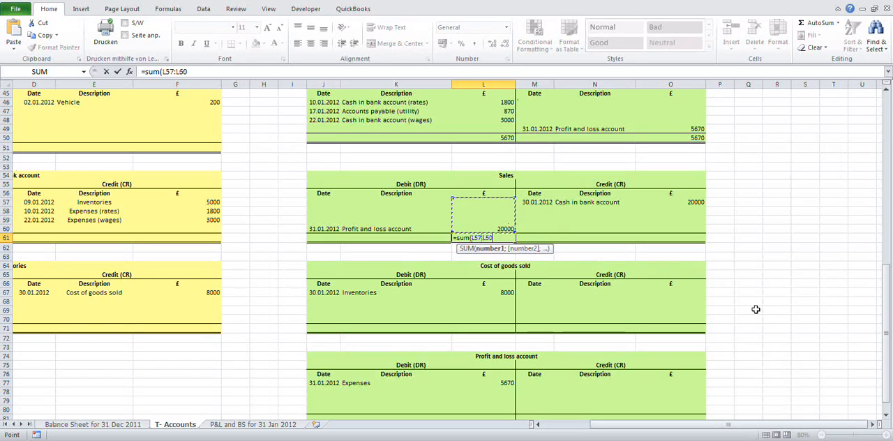
{"action": "type", "text": ")"}
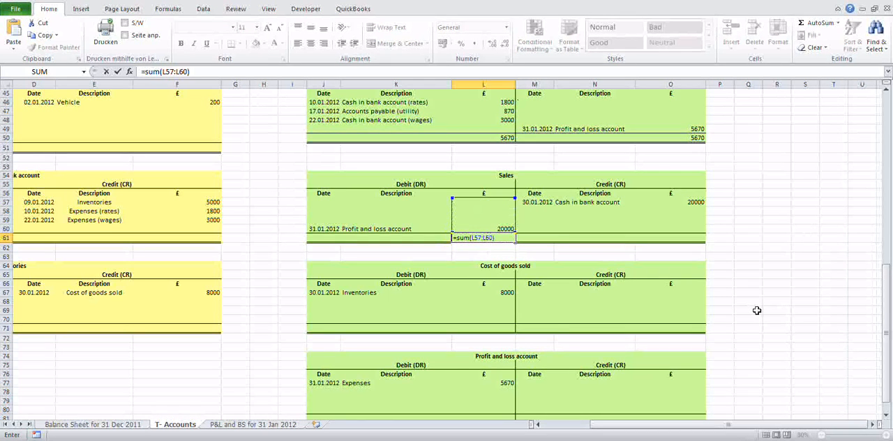
{"action": "key", "text": "Return"}
{"action": "key", "text": "Up"}
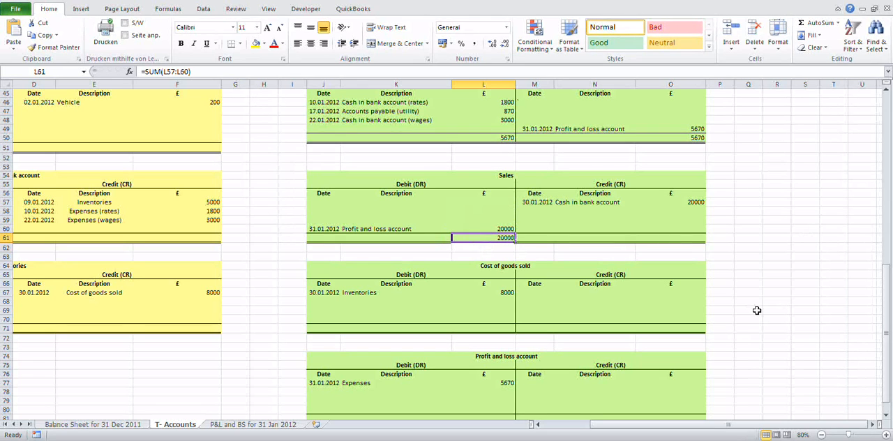
Step: Total the credit side of the Sales account in O61 with =SUM(O57:O60)
{"action": "left_click", "coordinate": [695, 237]}
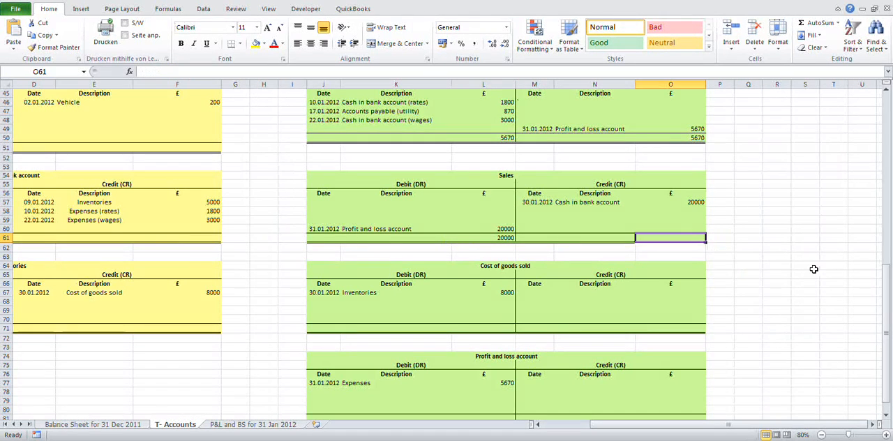
{"action": "type", "text": "="}
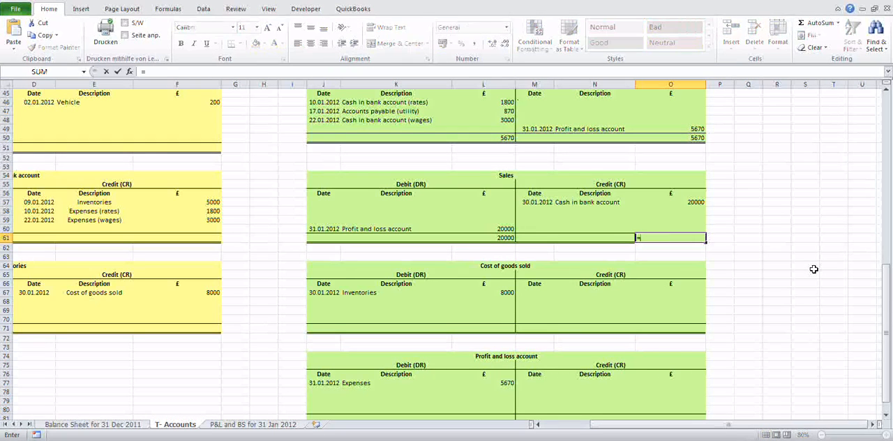
{"action": "type", "text": "sum("}
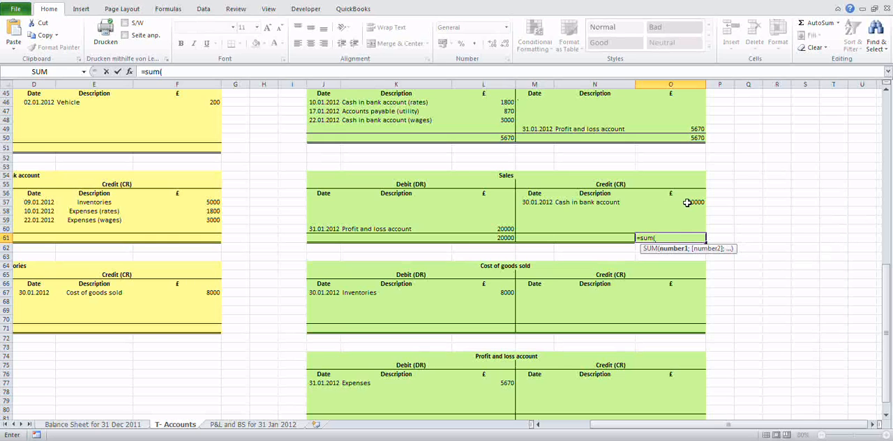
{"action": "left_click_drag", "start_coordinate": [687, 202], "coordinate": [686, 228]}
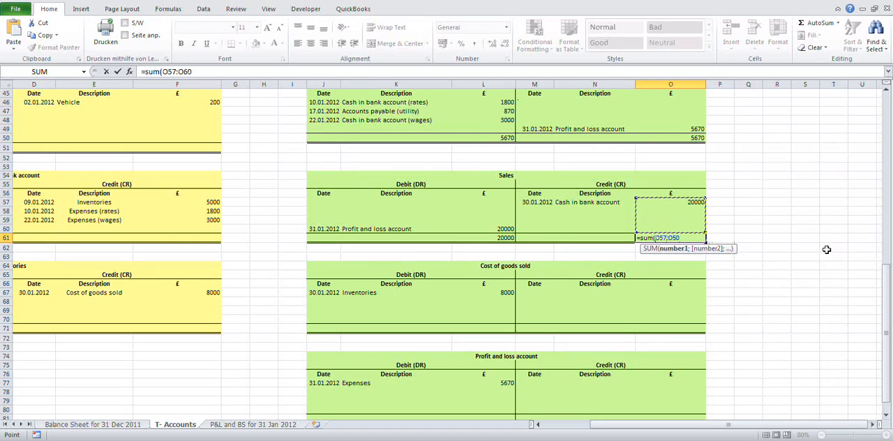
{"action": "type", "text": ")"}
{"action": "key", "text": "Return"}
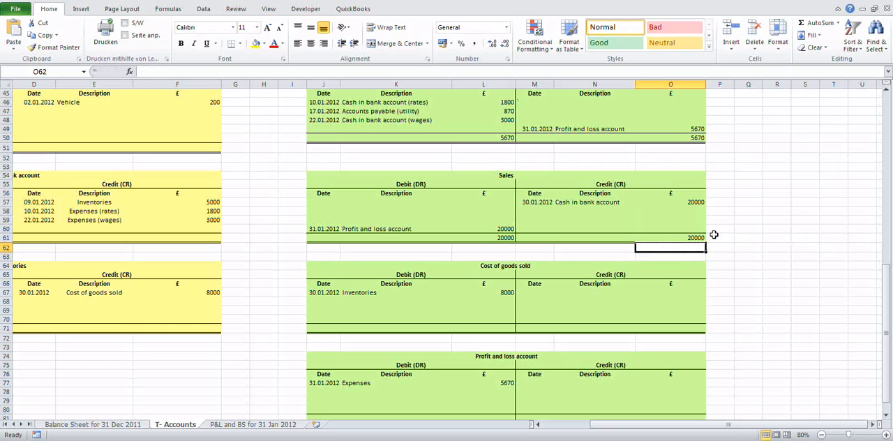
Step: On the credit side of the Cost of goods sold account, enter the date 31.01.2012 and the description "Profit and loss account" in row 70
{"action": "scroll", "coordinate": [300, 265], "scroll_direction": "down", "scroll_amount": 2}
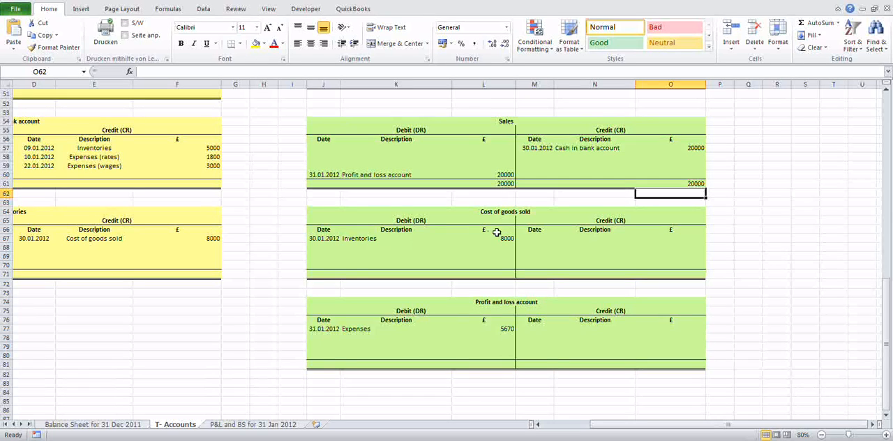
{"action": "left_click", "coordinate": [527, 238]}
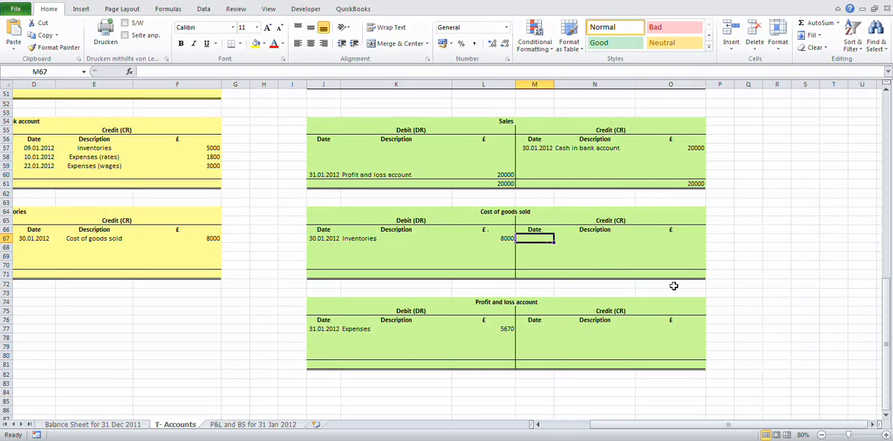
{"action": "key", "text": "Down"}
{"action": "key", "text": "Down"}
{"action": "key", "text": "Down"}
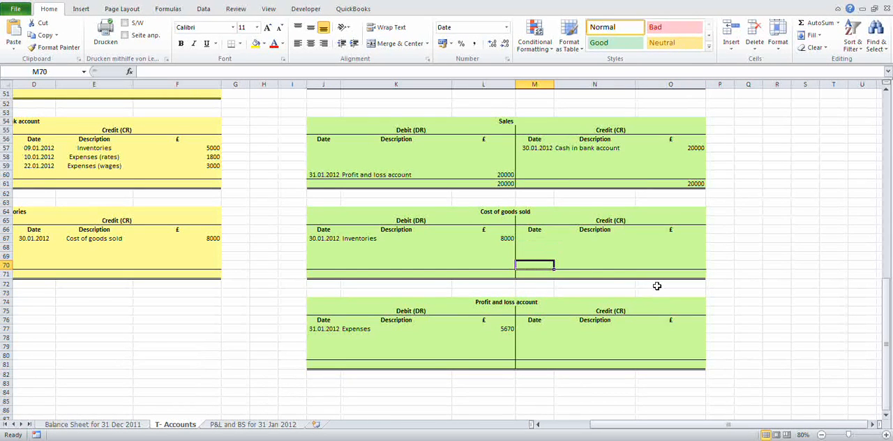
{"action": "type", "text": "31."}
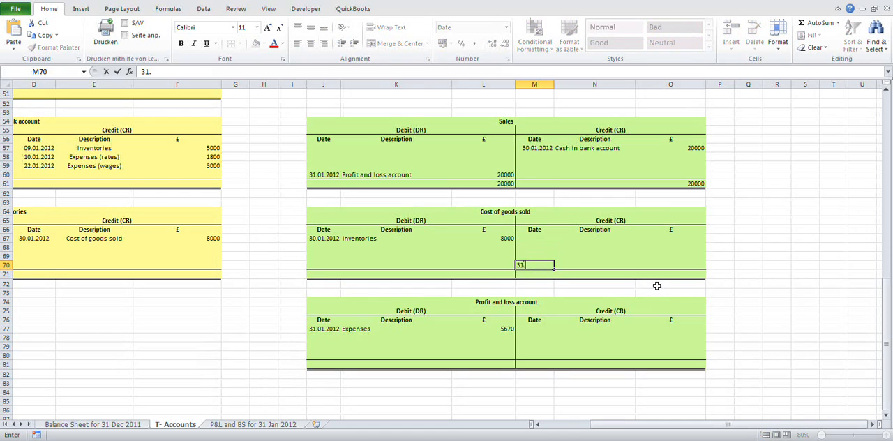
{"action": "type", "text": "01.2012"}
{"action": "key", "text": "Tab"}
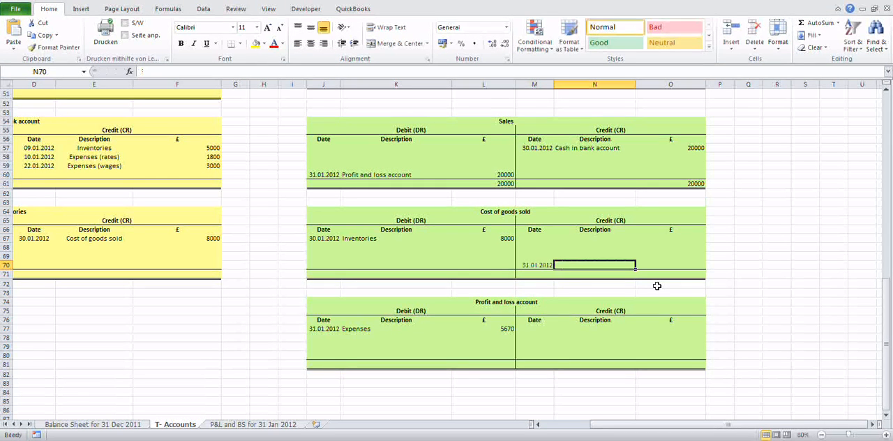
{"action": "type", "text": "PRof"}
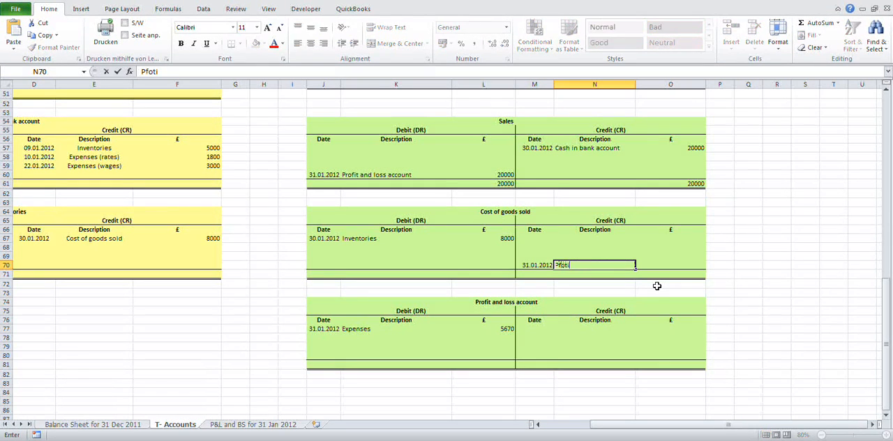
{"action": "key", "text": "BackSpace"}
{"action": "key", "text": "BackSpace"}
{"action": "key", "text": "BackSpace"}
{"action": "type", "text": "rofit and loss account"}
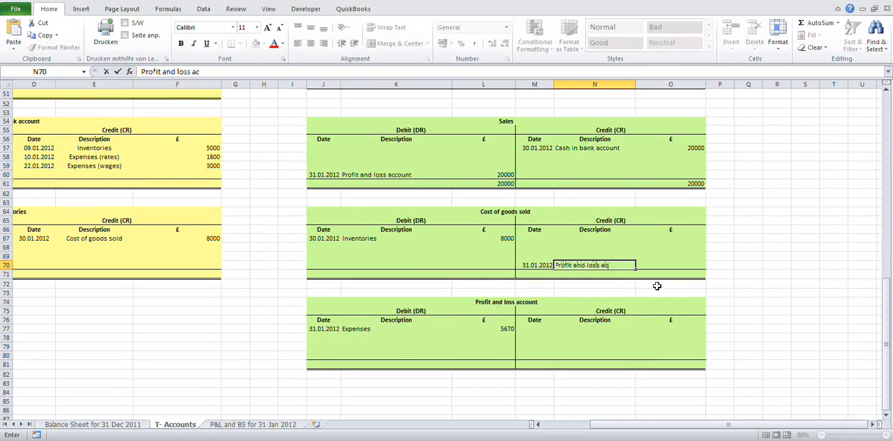
{"action": "key", "text": "Tab"}
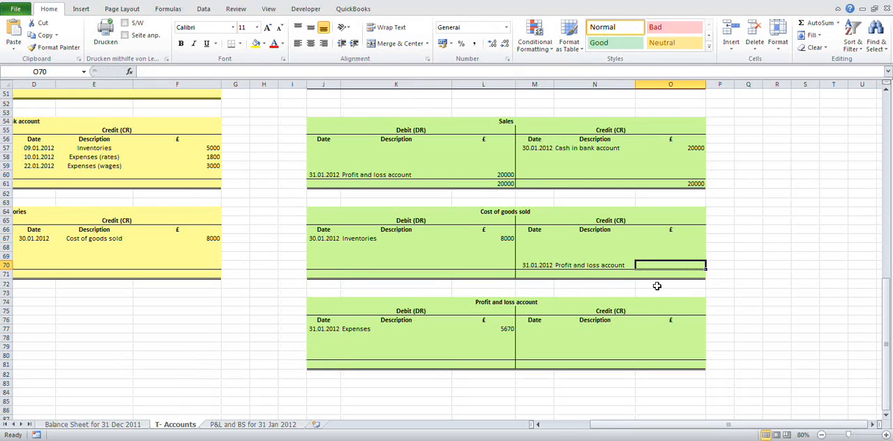
Step: Calculate the Cost of goods sold transfer amount in O70 as the debit sum minus the credit sum, =SUM(L67:L70)-SUM(O67:O69)
{"action": "type", "text": "=sum("}
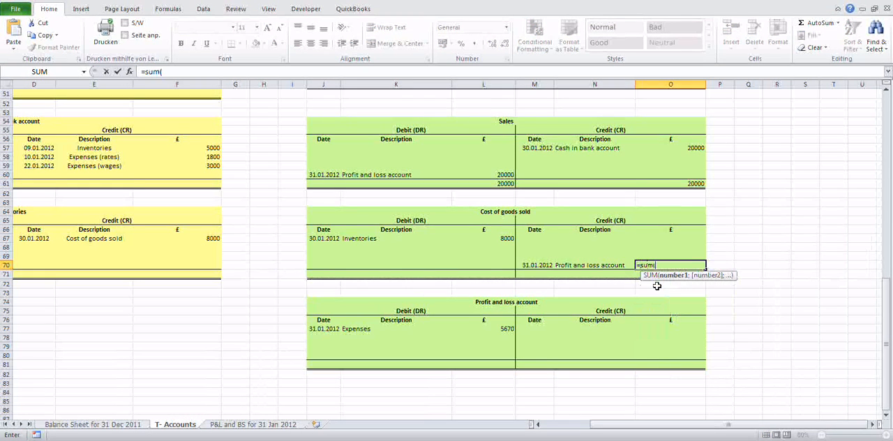
{"action": "left_click_drag", "start_coordinate": [497, 238], "coordinate": [512, 265]}
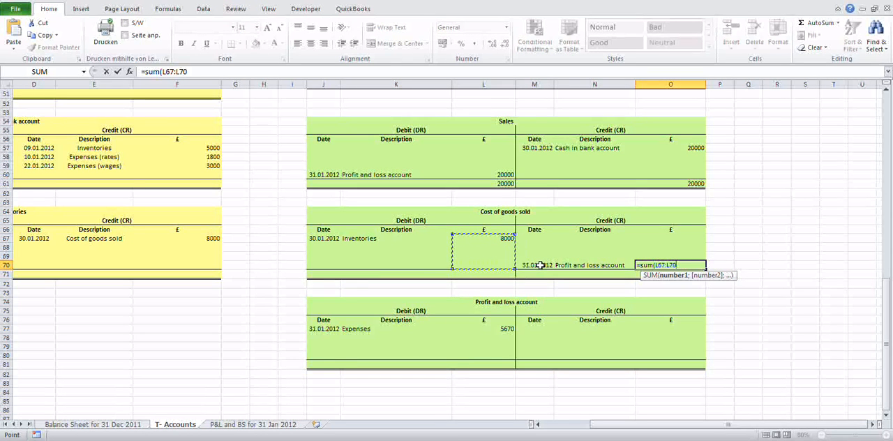
{"action": "type", "text": ")-sum("}
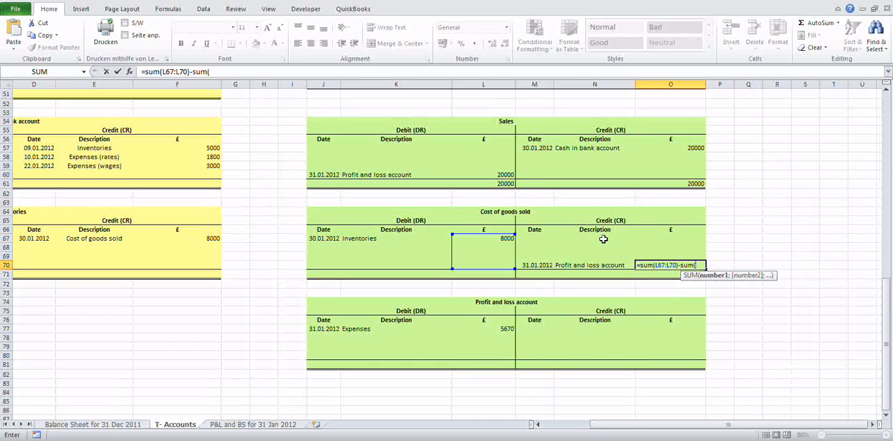
{"action": "left_click_drag", "start_coordinate": [674, 235], "coordinate": [678, 254]}
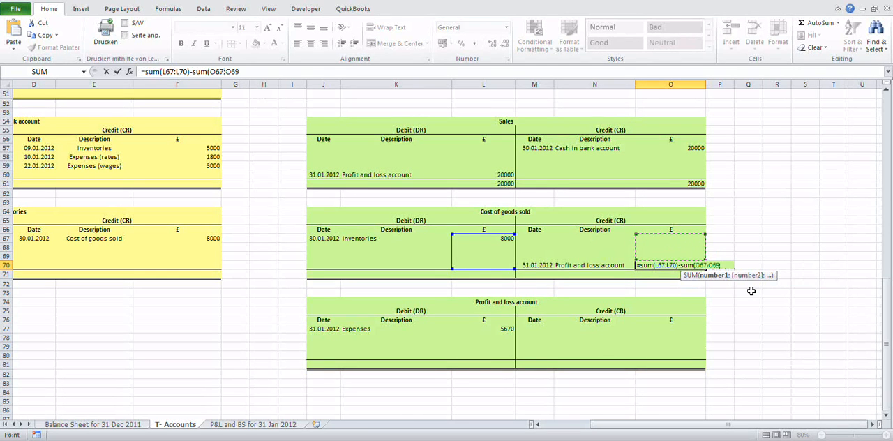
{"action": "type", "text": ")"}
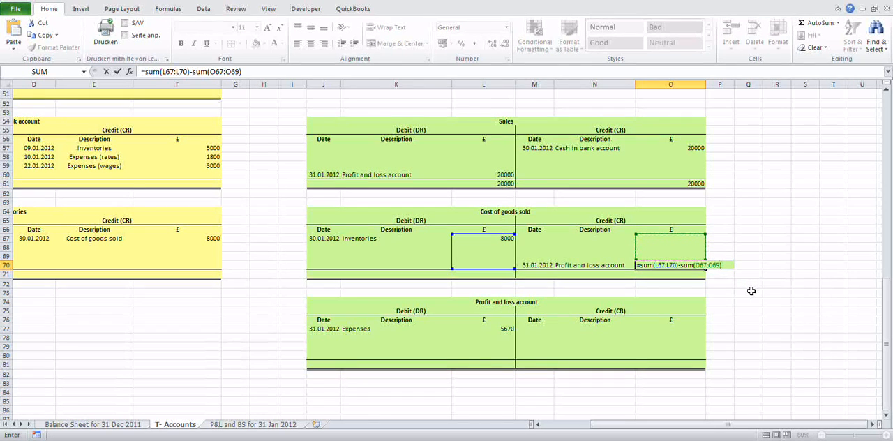
{"action": "key", "text": "Return"}
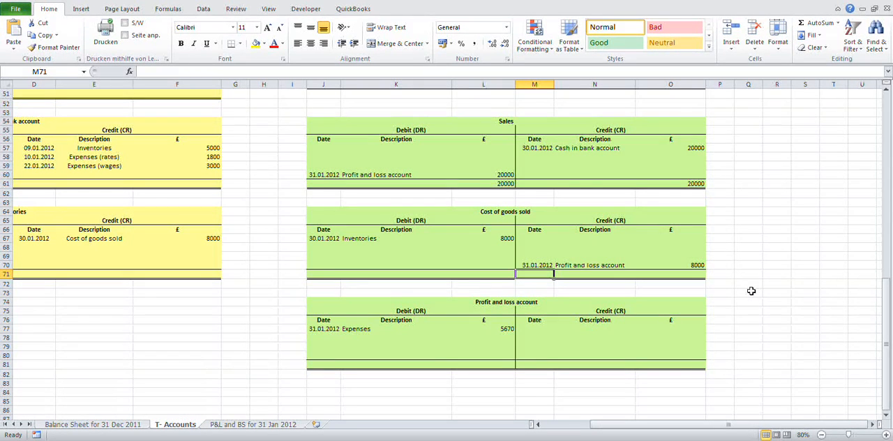
Step: Total the debit side of the Cost of goods sold account in L71 with =SUM(L67:L70)
{"action": "key", "text": "Left"}
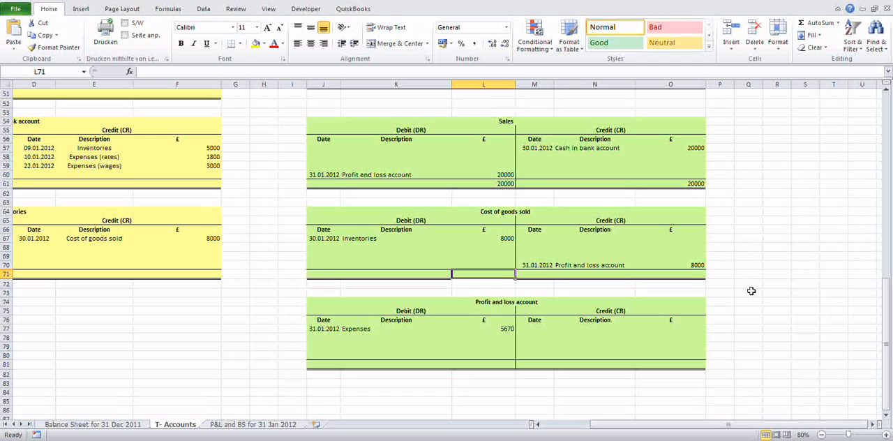
{"action": "type", "text": "="}
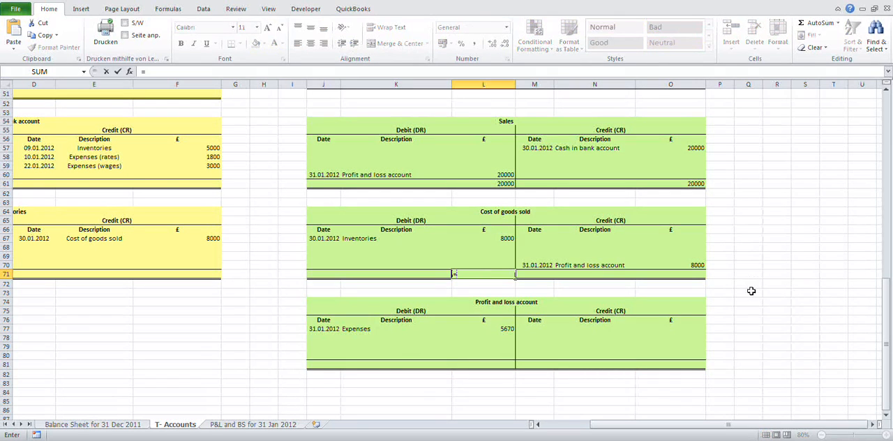
{"action": "type", "text": "sum"}
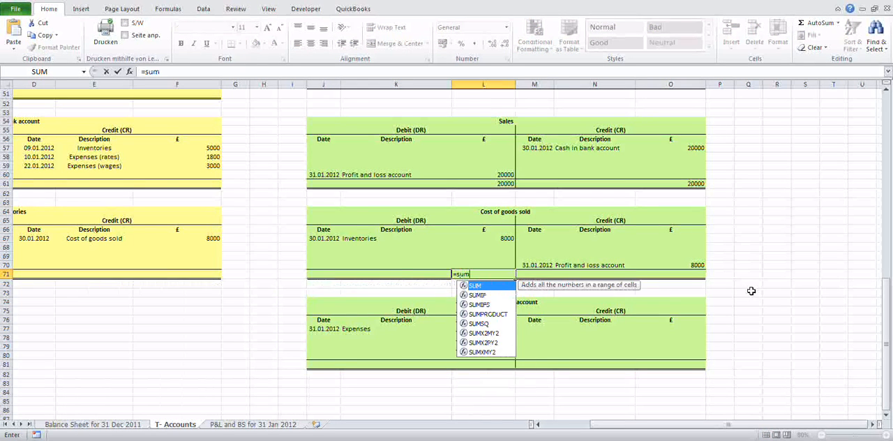
{"action": "type", "text": "("}
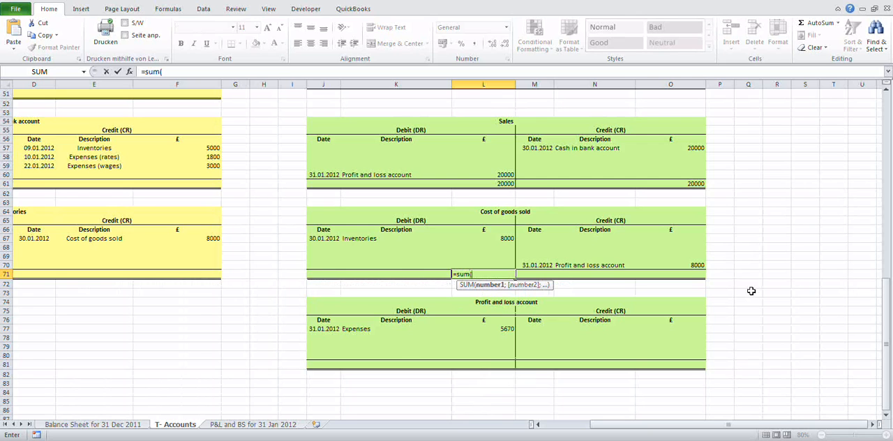
{"action": "left_click_drag", "start_coordinate": [507, 239], "coordinate": [508, 262]}
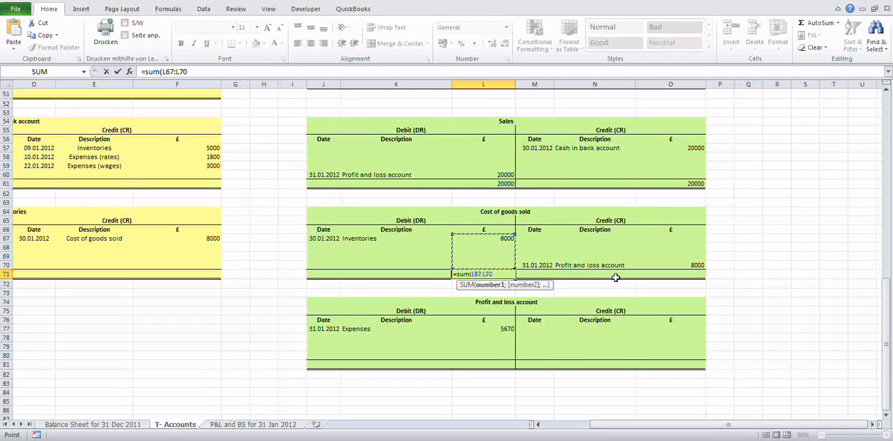
{"action": "type", "text": ")"}
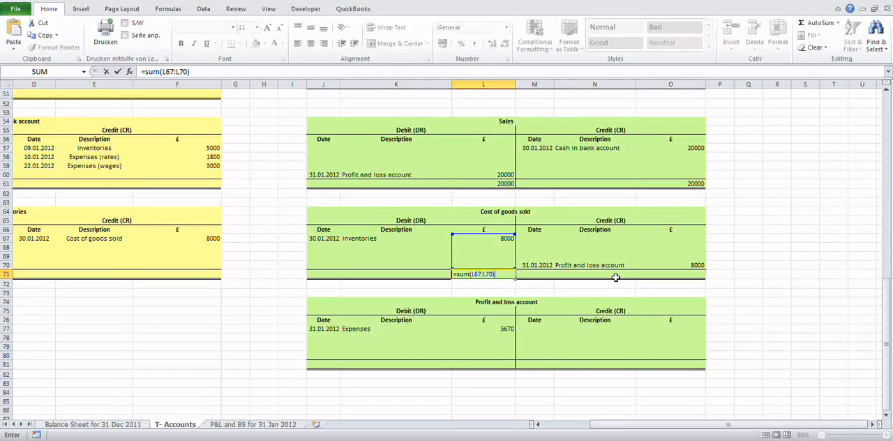
{"action": "key", "text": "Return"}
{"action": "key", "text": "Return"}
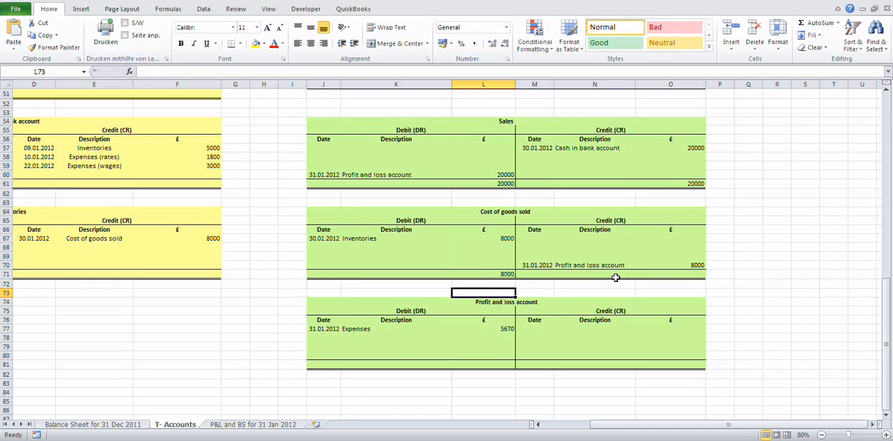
Step: Total the credit side of the Cost of goods sold account in O71 with =SUM(O67:O70)
{"action": "key", "text": "Up"}
{"action": "key", "text": "Up"}
{"action": "key", "text": "Right"}
{"action": "key", "text": "Right"}
{"action": "key", "text": "Right"}
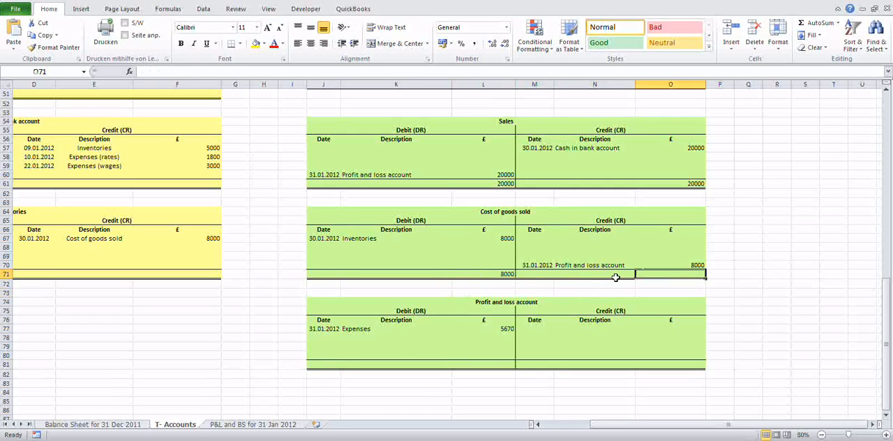
{"action": "type", "text": "=sum("}
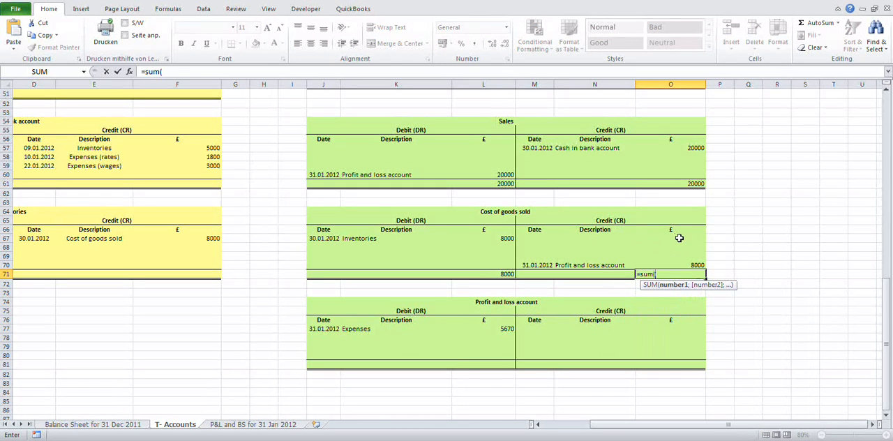
{"action": "left_click_drag", "start_coordinate": [674, 238], "coordinate": [675, 266]}
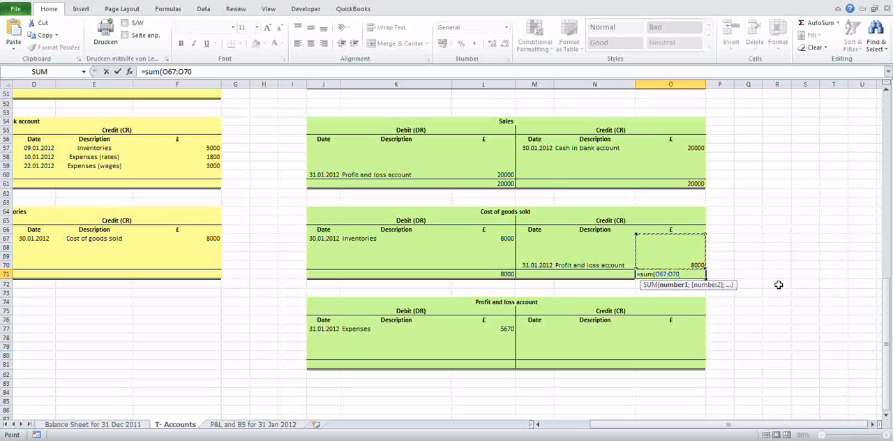
{"action": "type", "text": ")"}
{"action": "key", "text": "Return"}
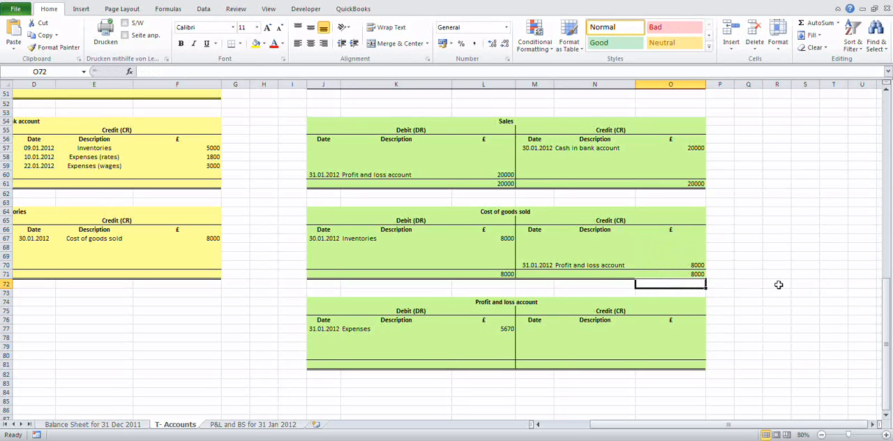
{"action": "key", "text": "Up"}
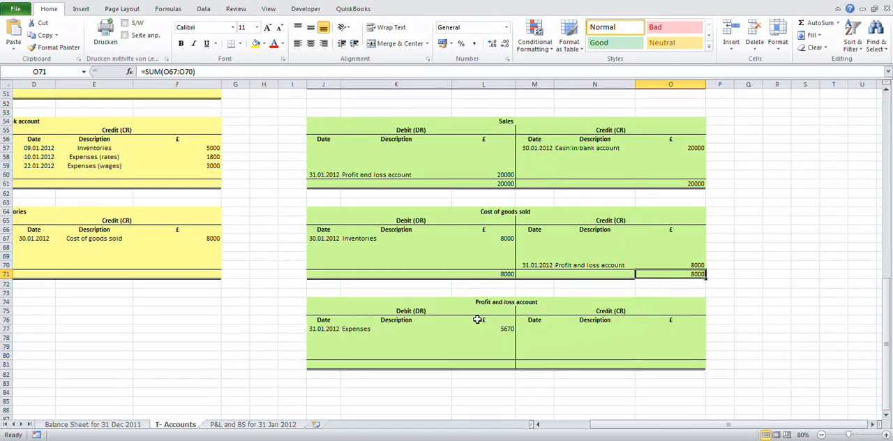
Step: On the credit side of the Profit and loss account, enter the date 31.01.2012 and the description "Sales" in row 77
{"action": "left_click", "coordinate": [507, 328]}
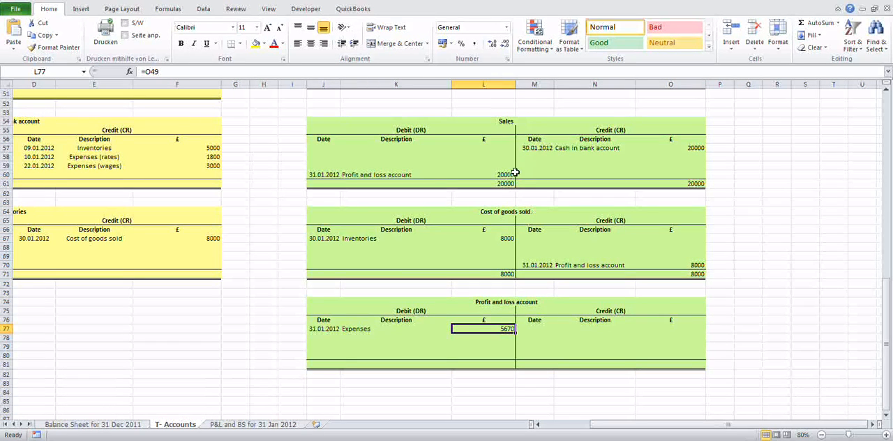
{"action": "left_click", "coordinate": [529, 327]}
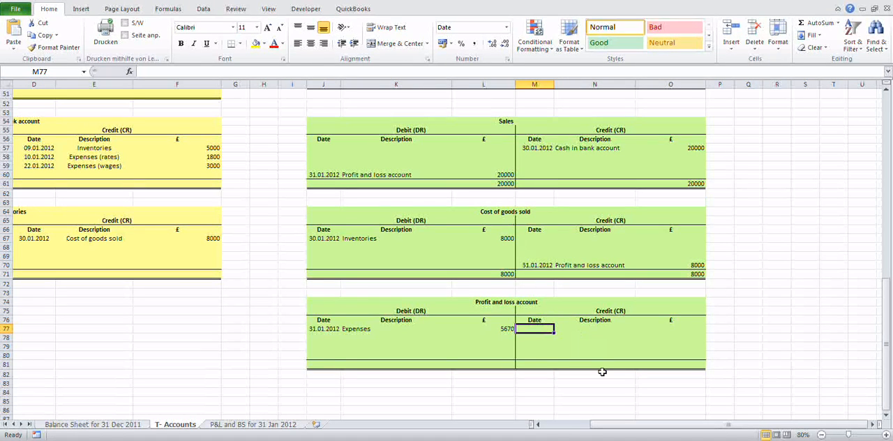
{"action": "type", "text": "31."}
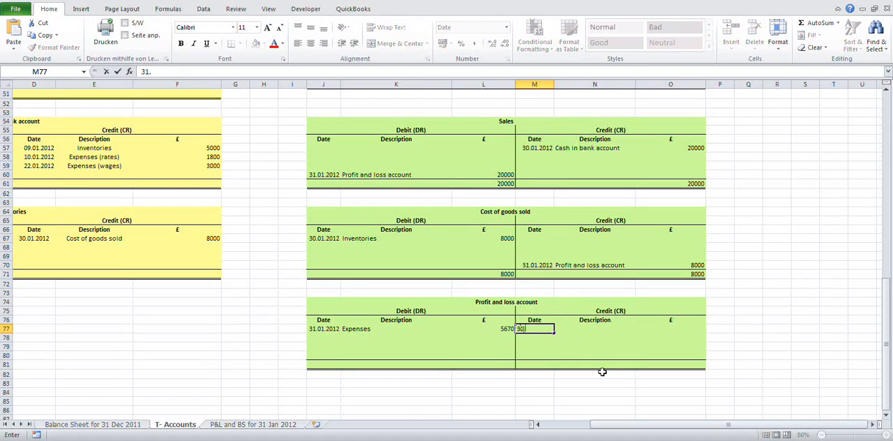
{"action": "type", "text": "01.2012"}
{"action": "key", "text": "Tab"}
{"action": "type", "text": "Sales"}
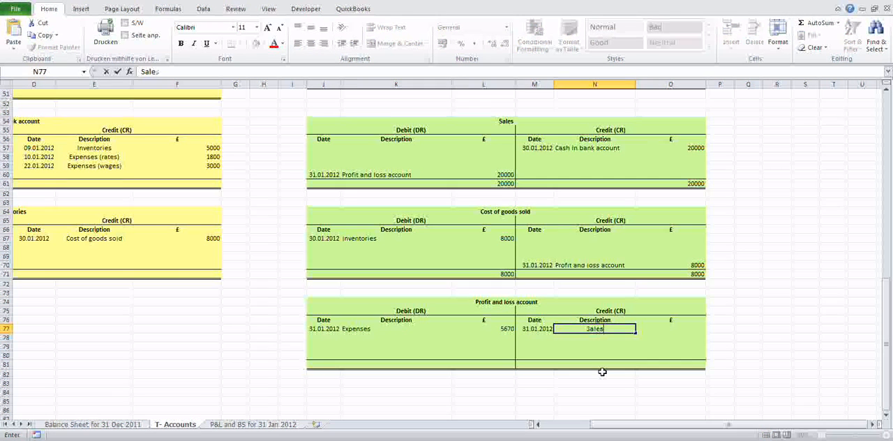
{"action": "key", "text": "Tab"}
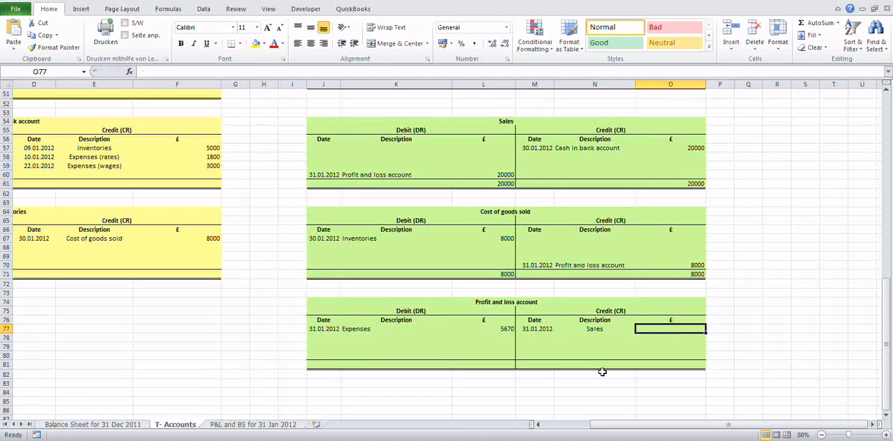
Step: Link the Sales amount in O77 to the Sales account's transfer to profit and loss with =L60
{"action": "type", "text": "="}
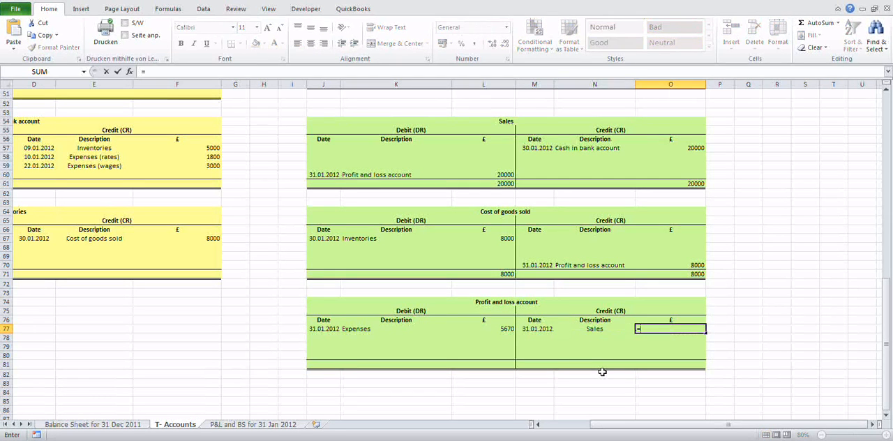
{"action": "left_click", "coordinate": [500, 175]}
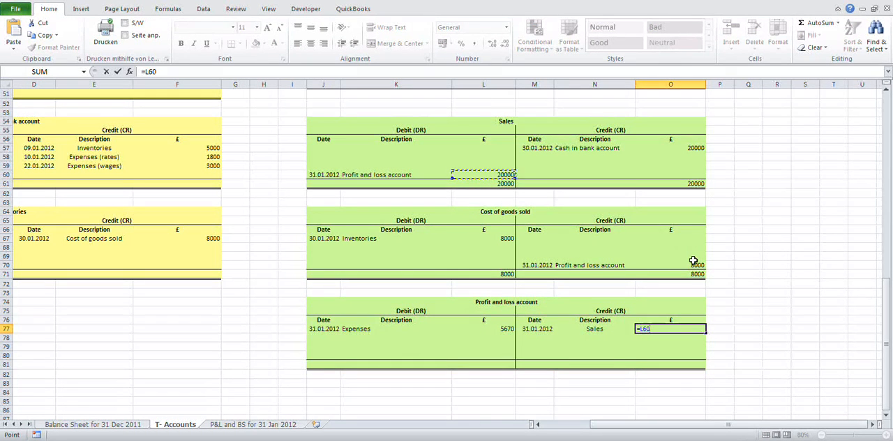
{"action": "key", "text": "Return"}
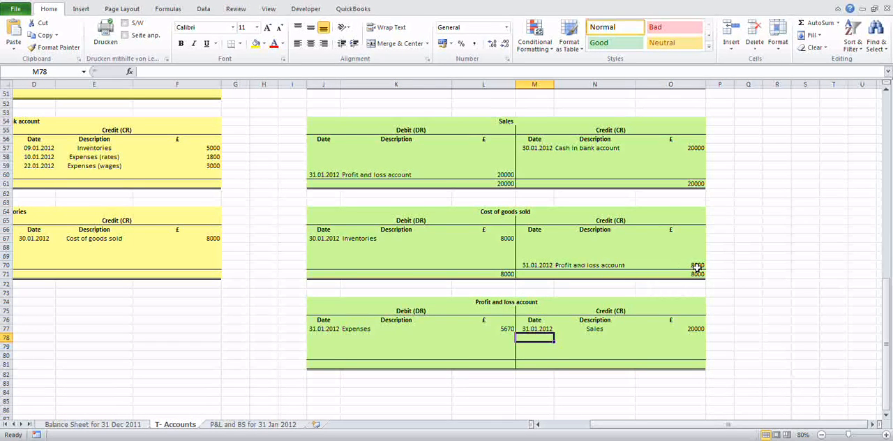
Step: On the debit side of the Profit and loss account, enter the date 31.01.2012 and the description "Cost of goods sold" in row 78
{"action": "left_click", "coordinate": [321, 337]}
{"action": "type", "text": "3"}
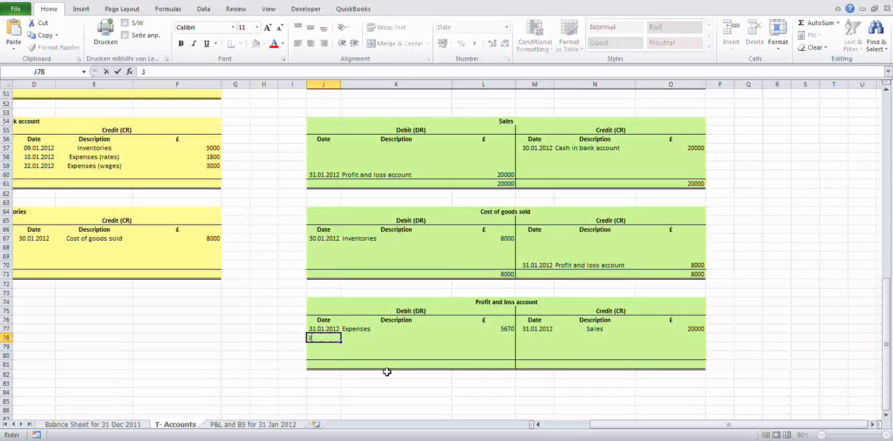
{"action": "type", "text": "1.01.2012"}
{"action": "key", "text": "Tab"}
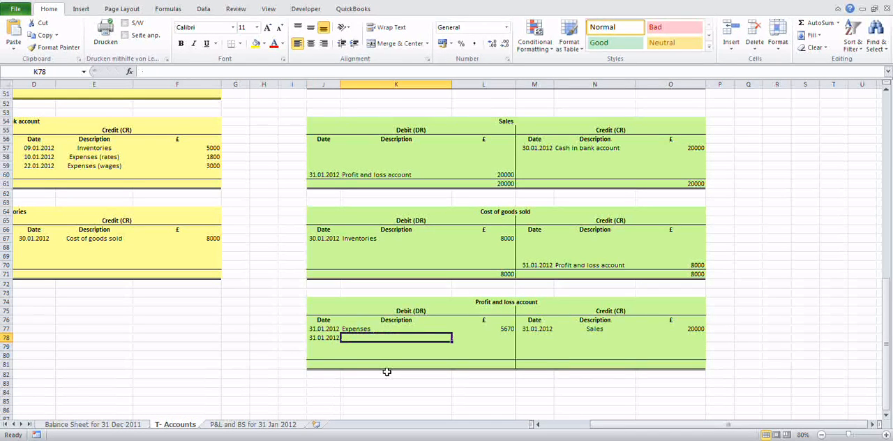
{"action": "type", "text": "Cost of"}
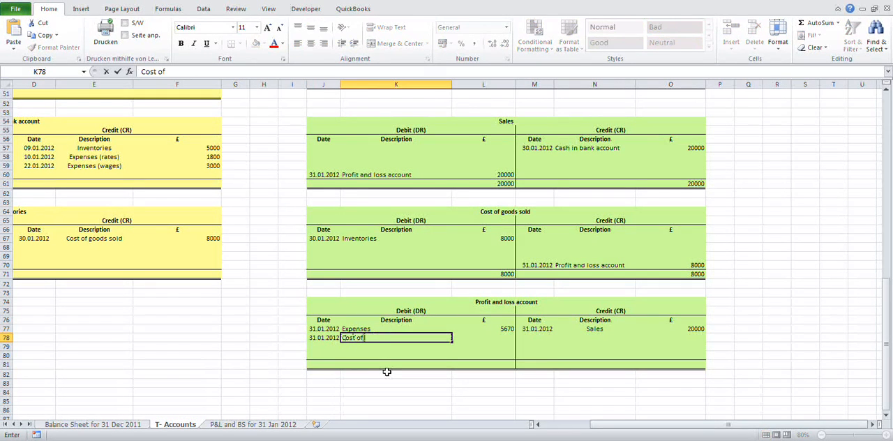
{"action": "type", "text": " goods sold"}
{"action": "key", "text": "Tab"}
Step: Link the Cost of goods sold amount in L78 to that account's transfer to profit and loss with =O70
{"action": "type", "text": "="}
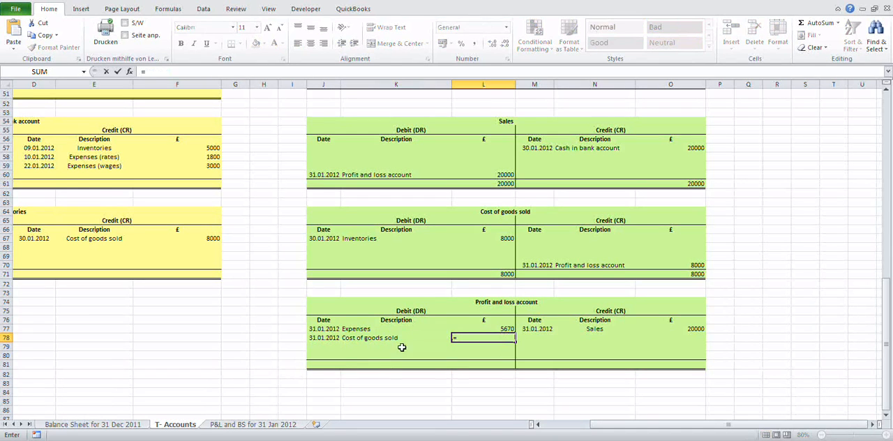
{"action": "left_click", "coordinate": [679, 262]}
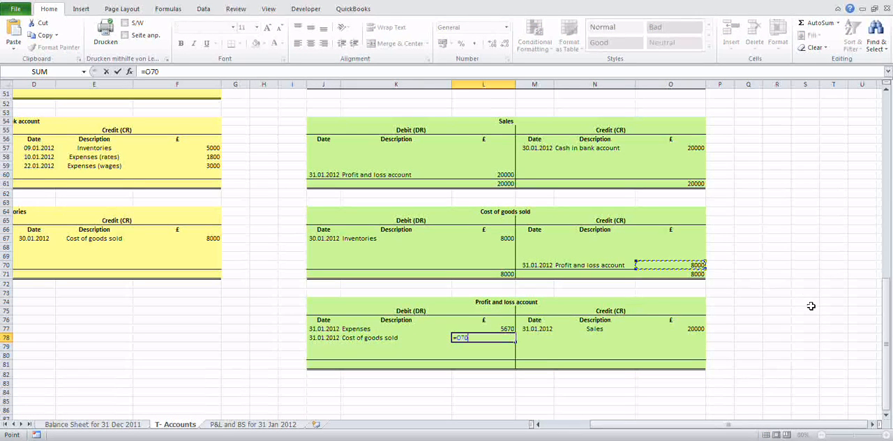
{"action": "key", "text": "Return"}
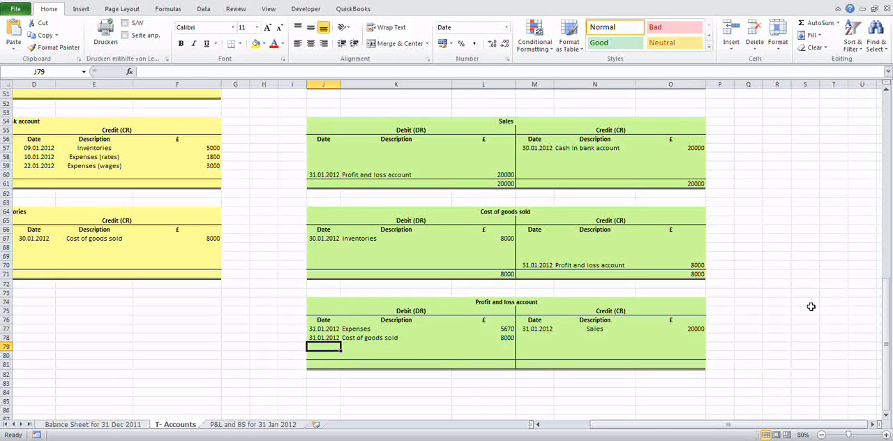
Step: Enter the date 31.01.2012 in M28 on the credit side of the Accounts payable account
{"action": "scroll", "coordinate": [626, 274], "scroll_direction": "up", "scroll_amount": 4}
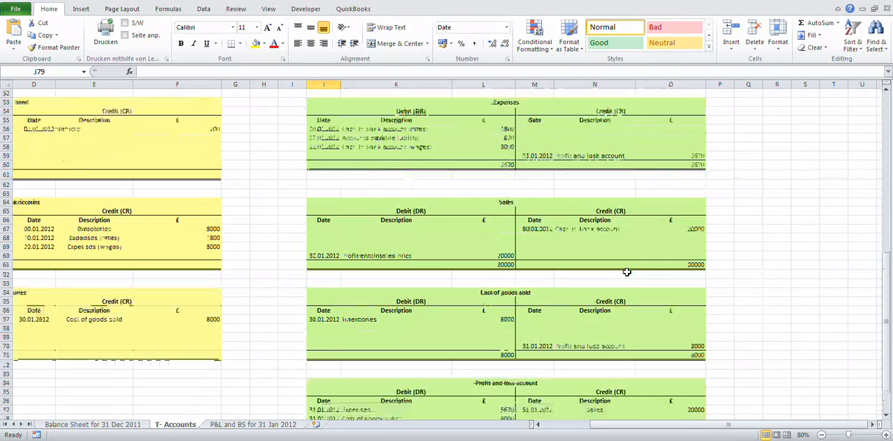
{"action": "scroll", "coordinate": [627, 272], "scroll_direction": "up", "scroll_amount": 7}
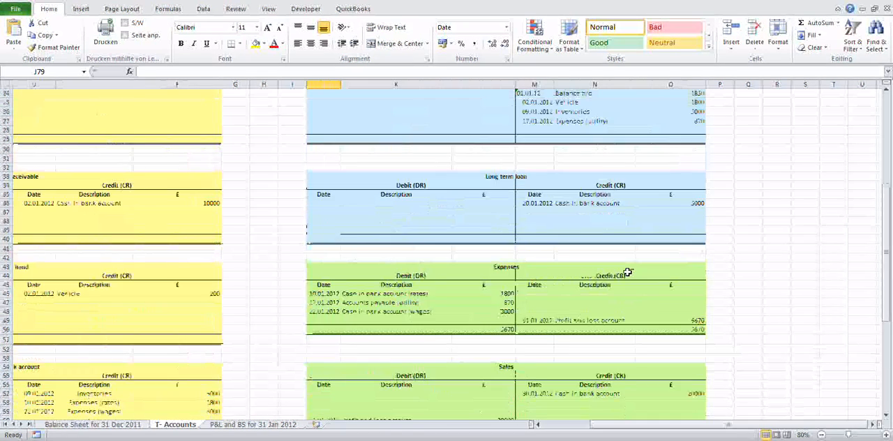
{"action": "scroll", "coordinate": [628, 272], "scroll_direction": "up", "scroll_amount": 2}
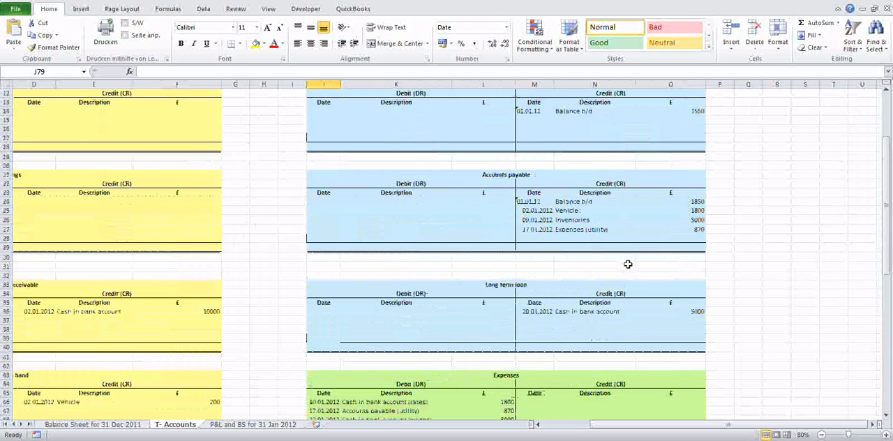
{"action": "left_click", "coordinate": [538, 238]}
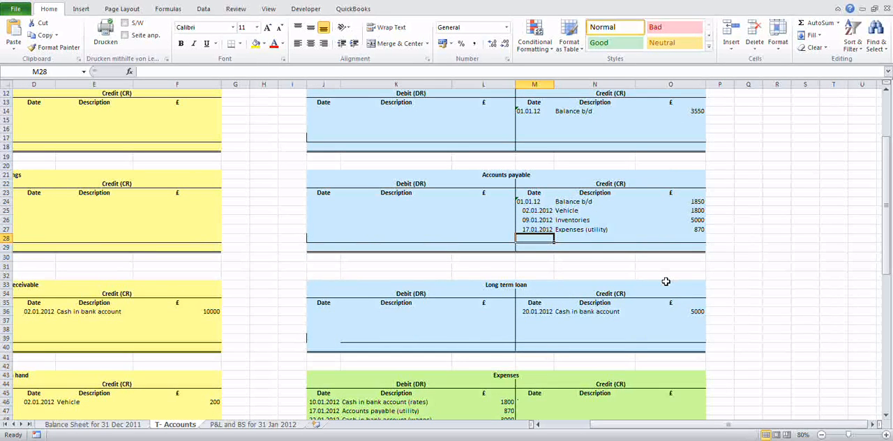
{"action": "type", "text": "31."}
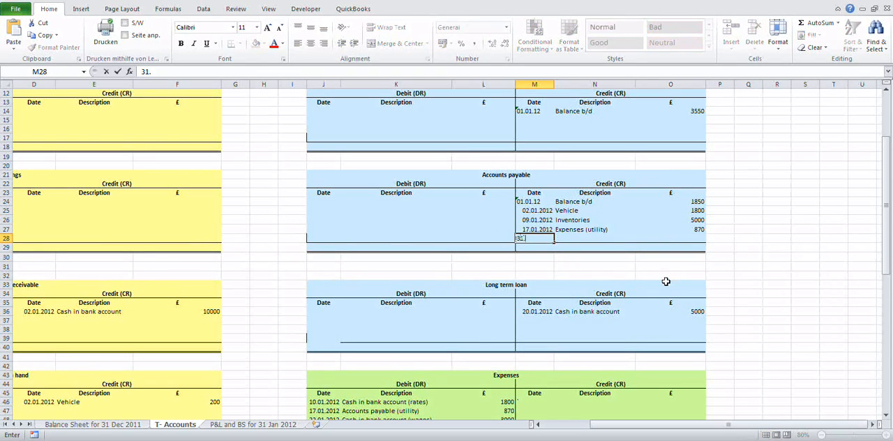
{"action": "type", "text": "01.12"}
{"action": "key", "text": "Tab"}
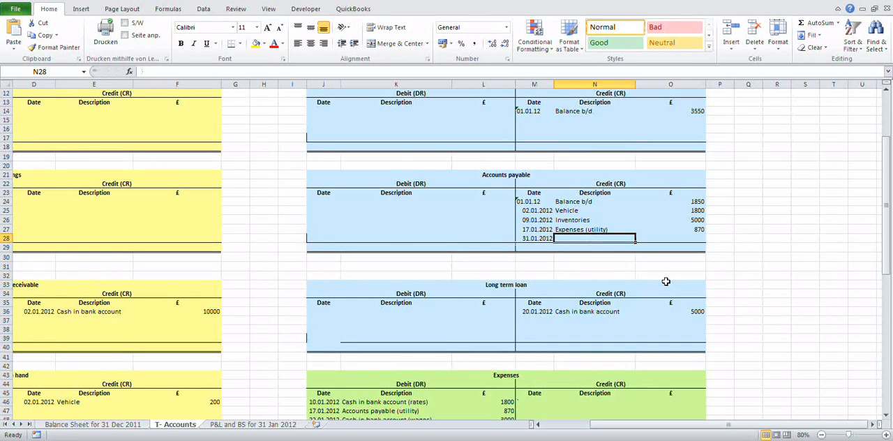
Step: Describe the Accounts payable entry in N28 as "Profit and loss account (tax)" and widen column N slightly to fit the text
{"action": "type", "text": "Profit and loss"}
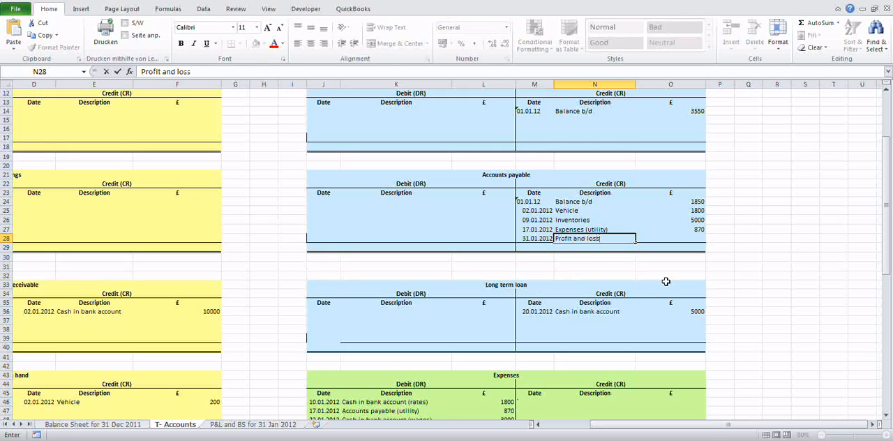
{"action": "type", "text": " account (tax"}
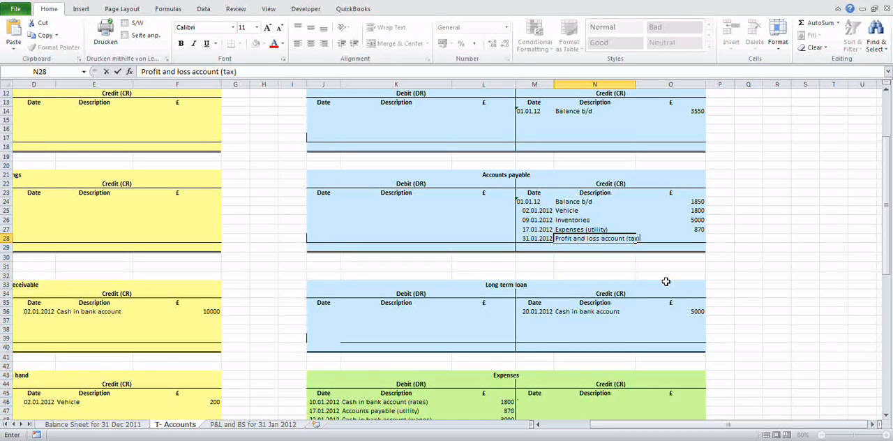
{"action": "key", "text": "Tab"}
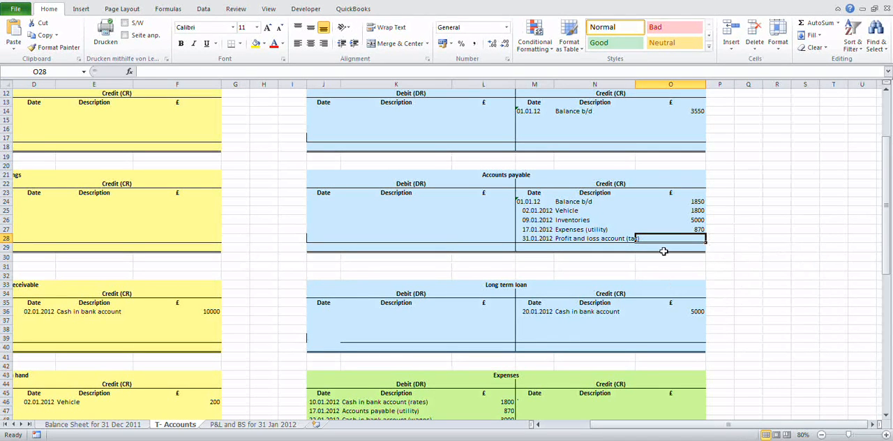
{"action": "left_click_drag", "start_coordinate": [635, 85], "coordinate": [641, 85]}
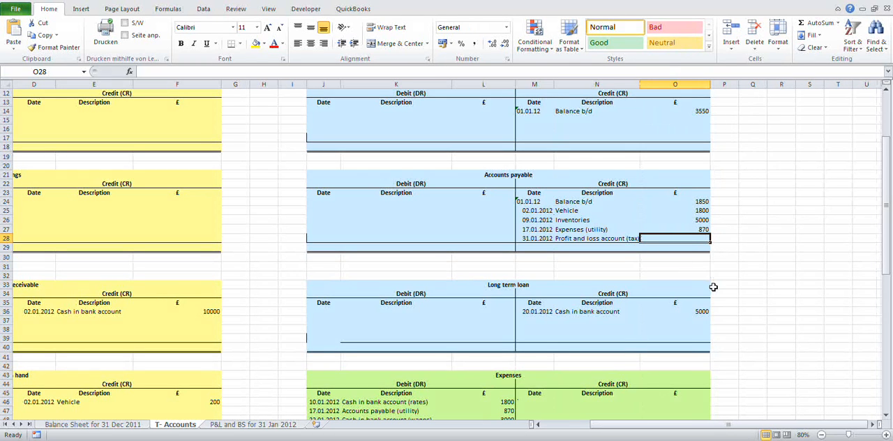
Step: Start the tax amount formula in O28 as sales minus cost of goods sold minus expenses from the Profit and loss account, =O77-L78-L77
{"action": "type", "text": "="}
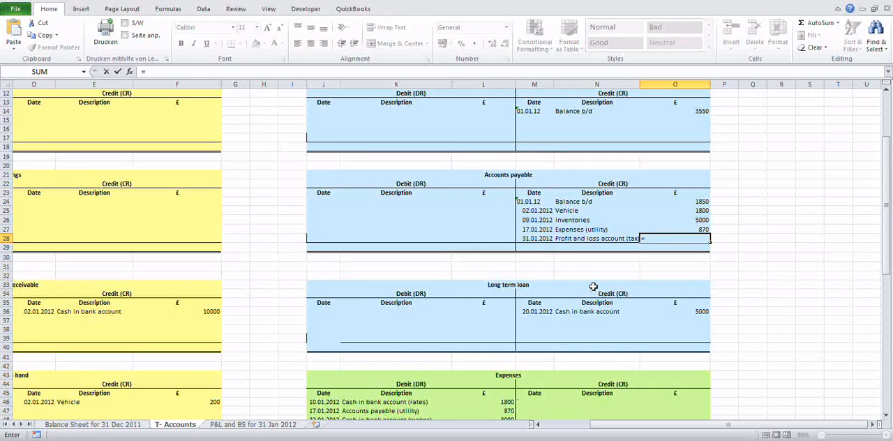
{"action": "scroll", "coordinate": [593, 286], "scroll_direction": "down", "scroll_amount": 6}
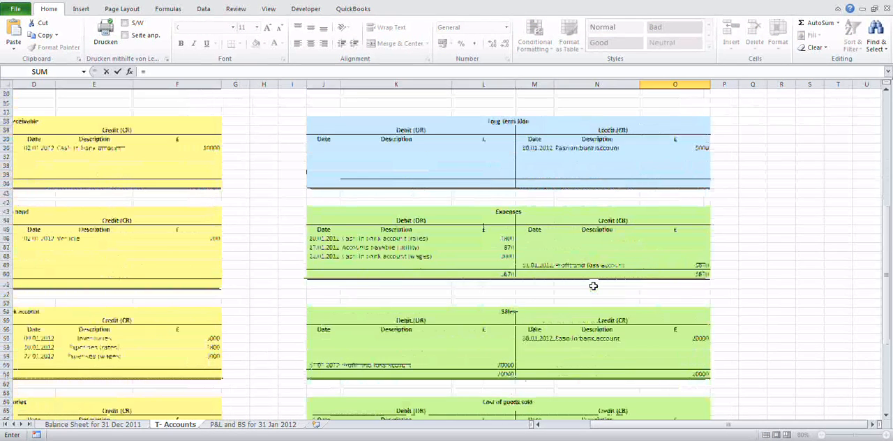
{"action": "scroll", "coordinate": [593, 286], "scroll_direction": "down", "scroll_amount": 8}
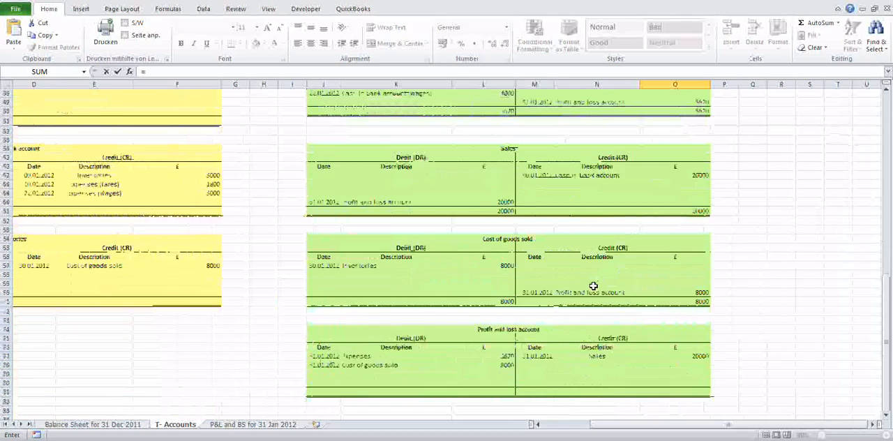
{"action": "scroll", "coordinate": [593, 286], "scroll_direction": "down", "scroll_amount": 1}
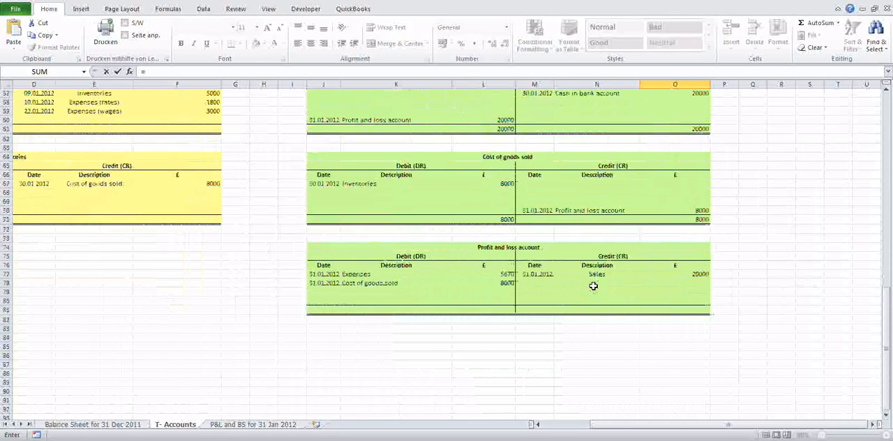
{"action": "left_click", "coordinate": [698, 274]}
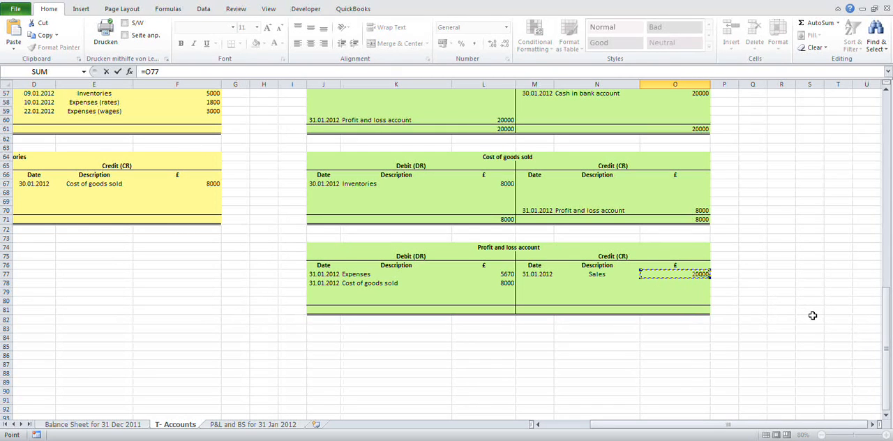
{"action": "type", "text": "-"}
{"action": "left_click", "coordinate": [499, 282]}
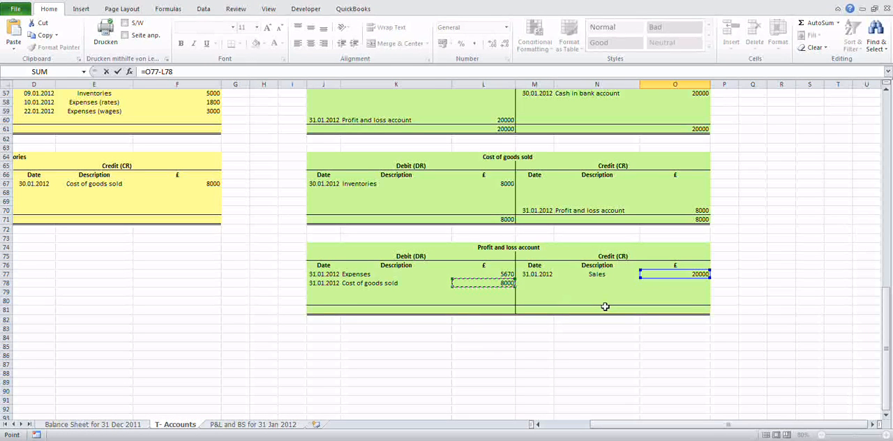
{"action": "type", "text": "-"}
{"action": "left_click", "coordinate": [490, 274]}
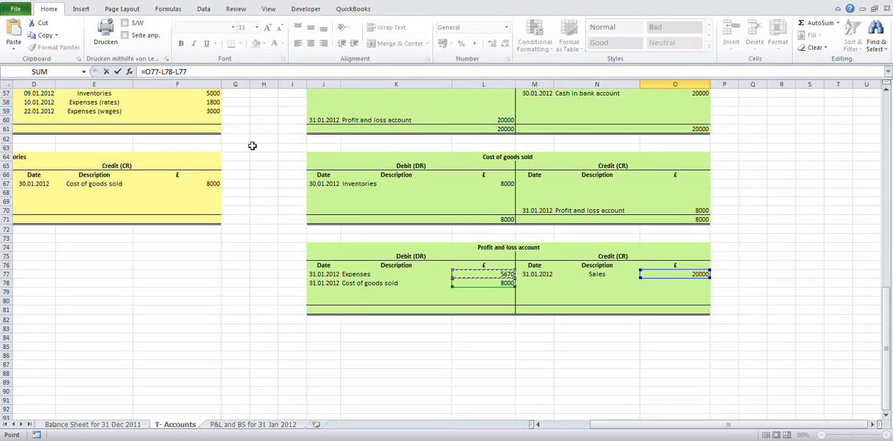
Step: Complete the tax formula in O28 as 20% of the profit, =(O77-L78-L77)*20%, and check the Accounts payable entry
{"action": "left_click", "coordinate": [143, 71]}
{"action": "type", "text": "("}
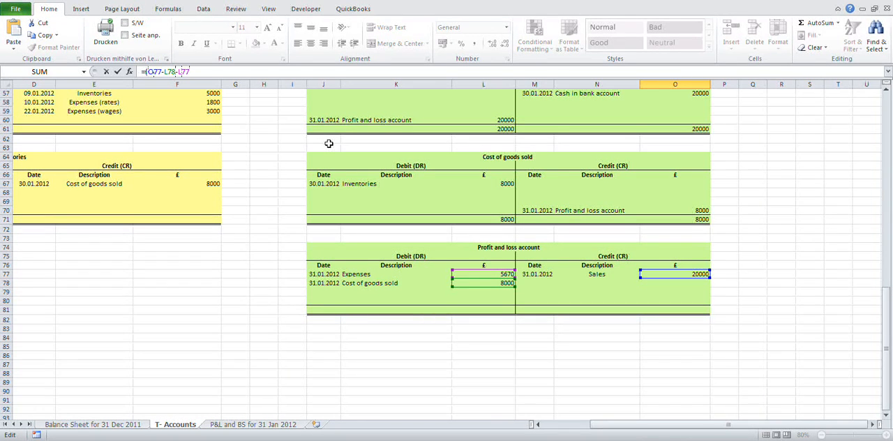
{"action": "type", "text": ")*20%"}
{"action": "key", "text": "Return"}
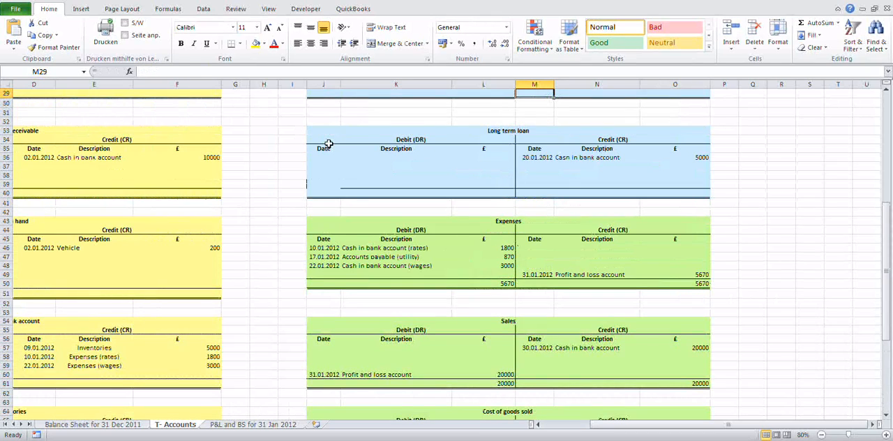
{"action": "scroll", "coordinate": [415, 249], "scroll_direction": "up", "scroll_amount": 3}
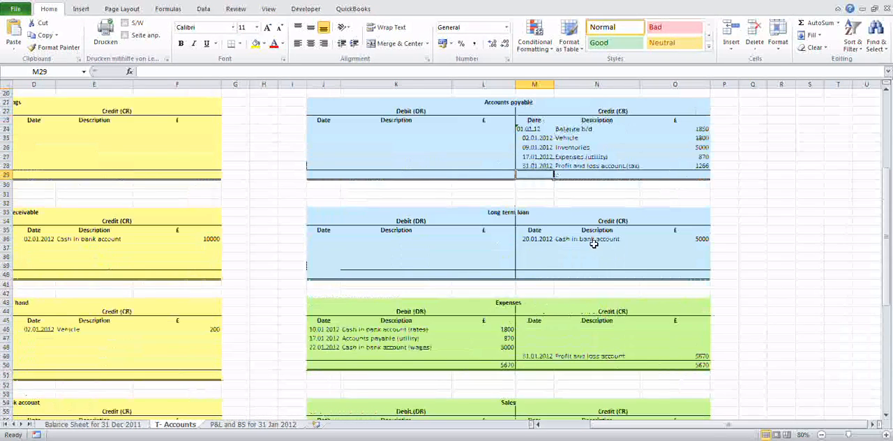
{"action": "scroll", "coordinate": [594, 244], "scroll_direction": "up", "scroll_amount": 1}
{"action": "left_click", "coordinate": [706, 194]}
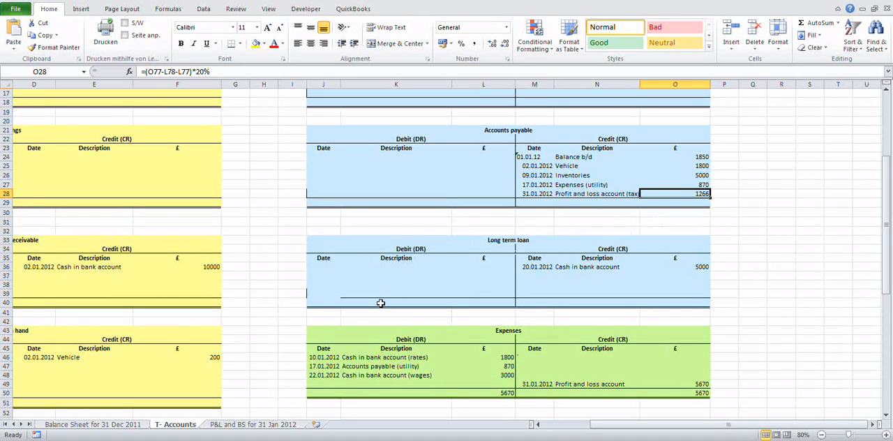
Step: Enter the date 31.01.2012 in J79 on the debit side of the Profit and loss account
{"action": "scroll", "coordinate": [380, 303], "scroll_direction": "down", "scroll_amount": 4}
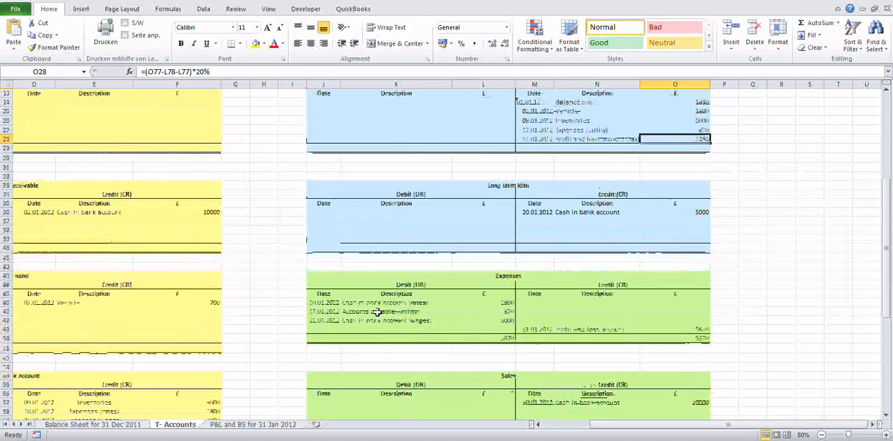
{"action": "scroll", "coordinate": [377, 312], "scroll_direction": "down", "scroll_amount": 9}
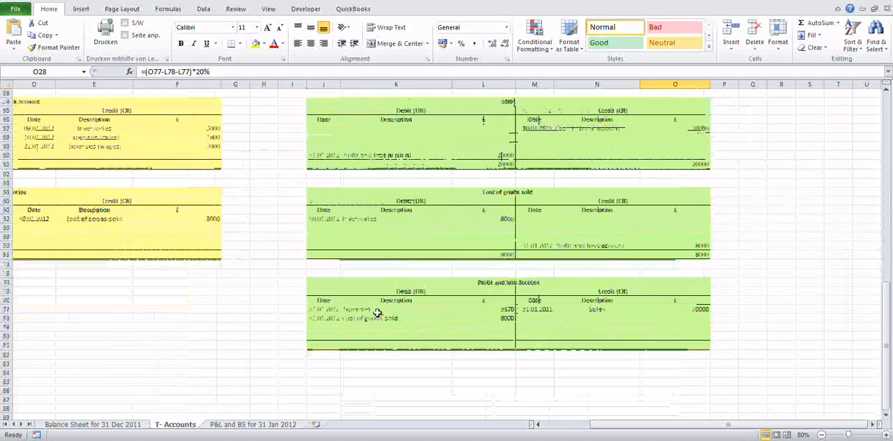
{"action": "left_click", "coordinate": [326, 299]}
{"action": "type", "text": "3"}
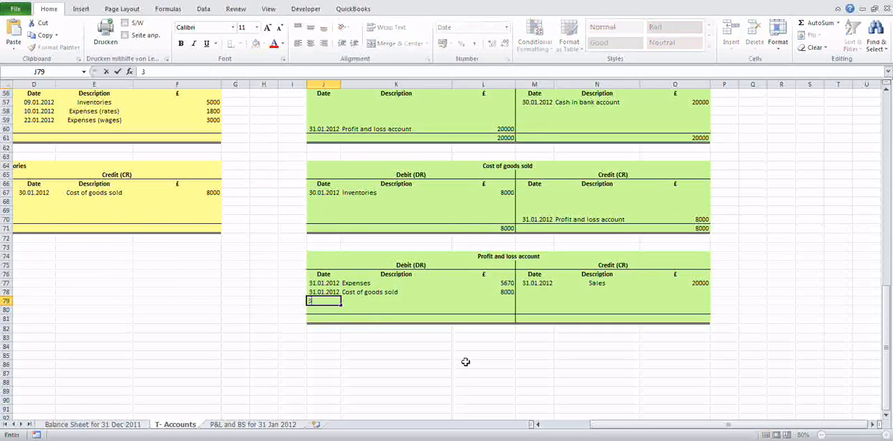
{"action": "type", "text": "1.01.2012"}
{"action": "key", "text": "Tab"}
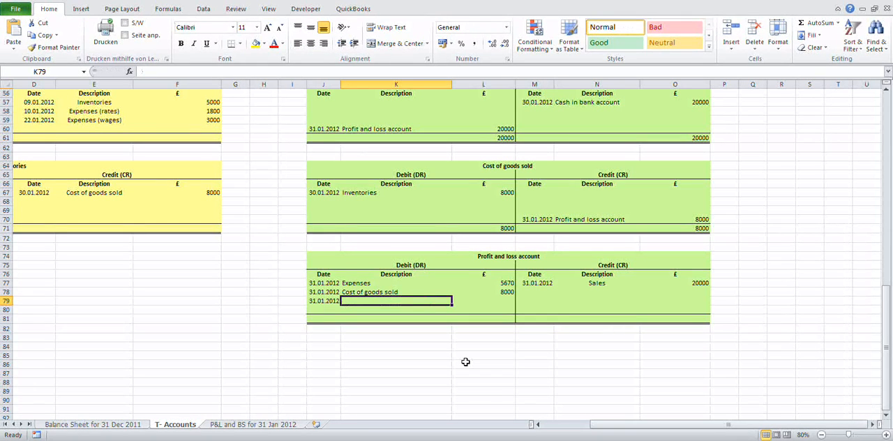
Step: Describe the entry in K79 of the Profit and loss account as "Accounts payable (tax)"
{"action": "type", "text": "Accounts payab"}
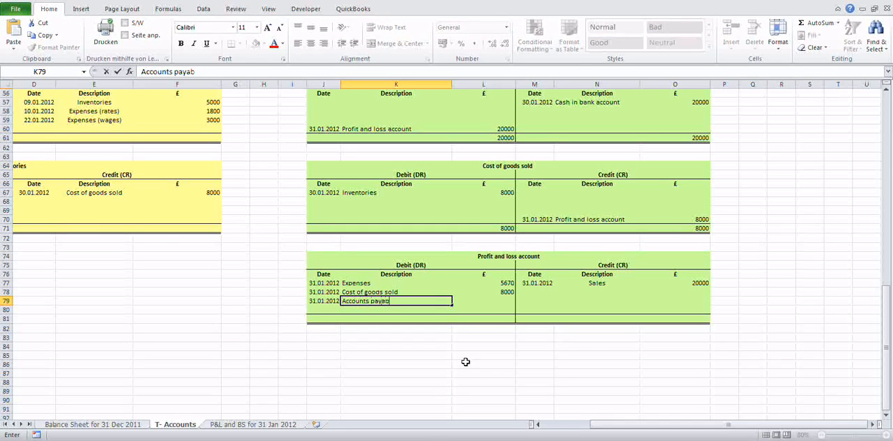
{"action": "type", "text": "le (tax)"}
{"action": "key", "text": "Tab"}
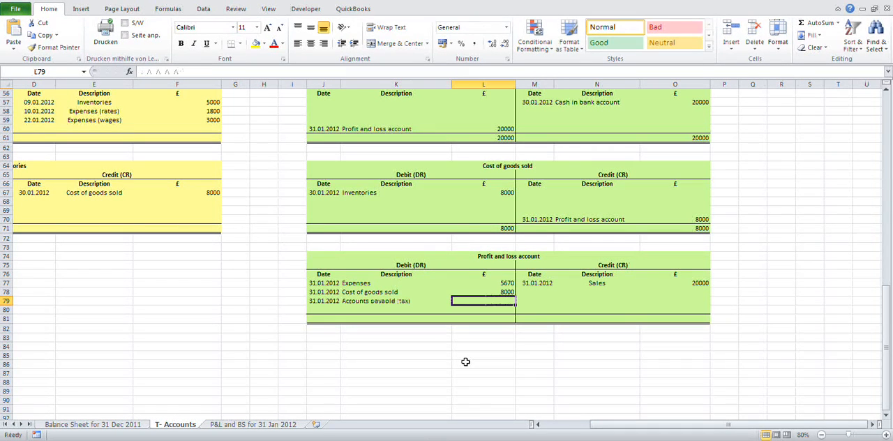
Step: Link the tax amount in L79 to the tax entry in the Accounts payable account with =O28
{"action": "type", "text": "="}
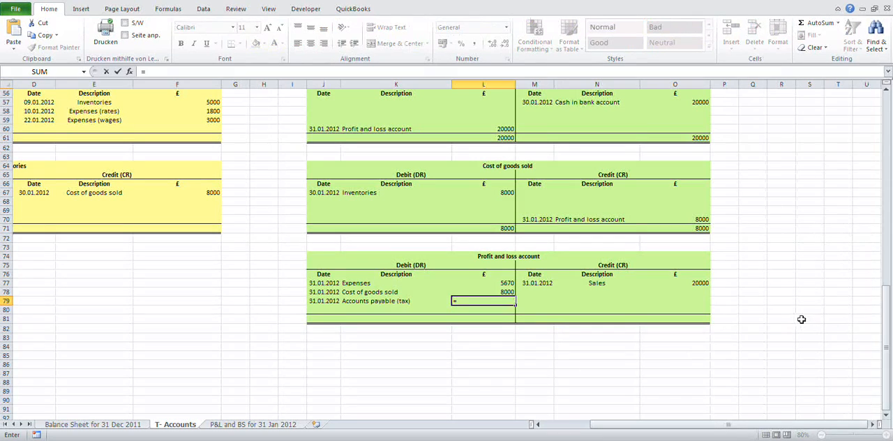
{"action": "scroll", "coordinate": [766, 330], "scroll_direction": "up", "scroll_amount": 6}
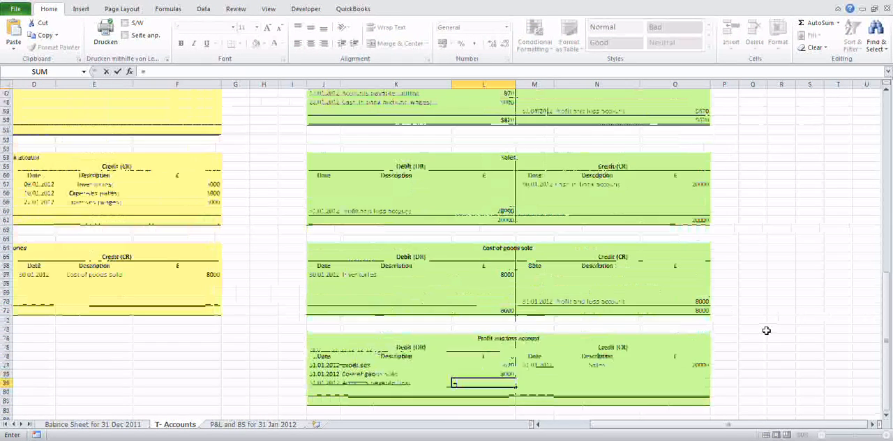
{"action": "scroll", "coordinate": [766, 330], "scroll_direction": "up", "scroll_amount": 6}
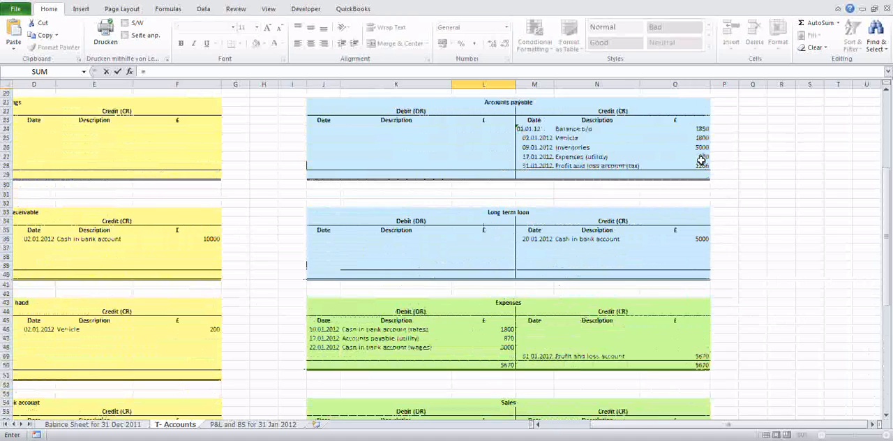
{"action": "left_click", "coordinate": [700, 165]}
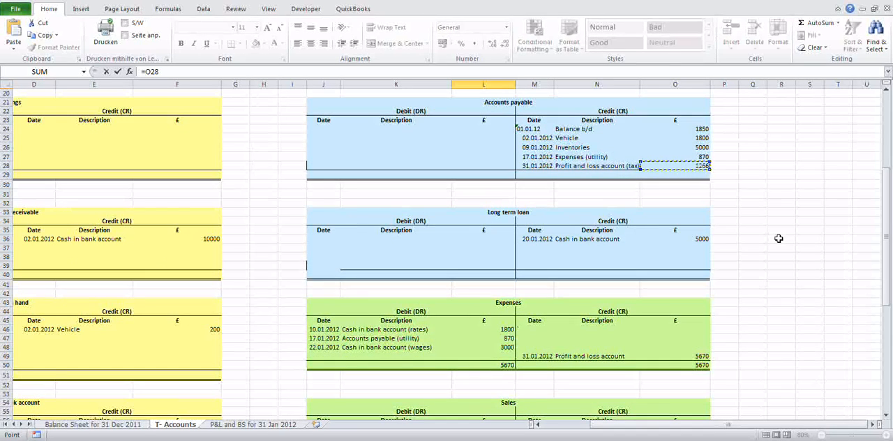
{"action": "key", "text": "Return"}
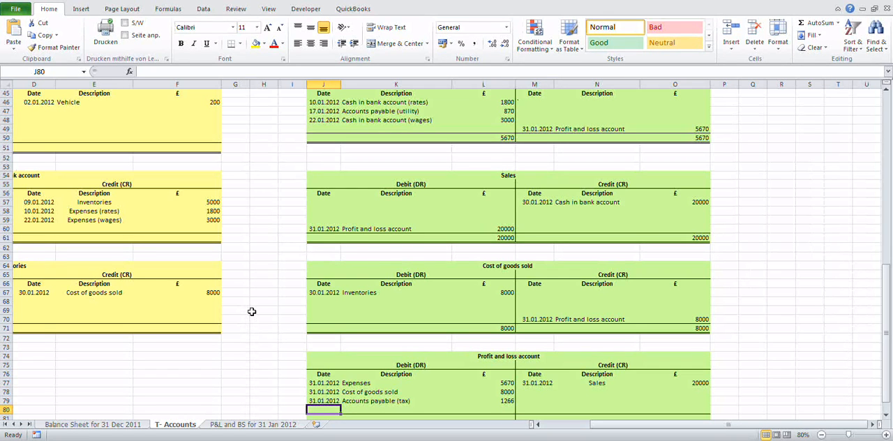
Step: Enter the date 31.01.2012 in J80 on the debit side of the Profit and loss account
{"action": "scroll", "coordinate": [254, 310], "scroll_direction": "down", "scroll_amount": 1}
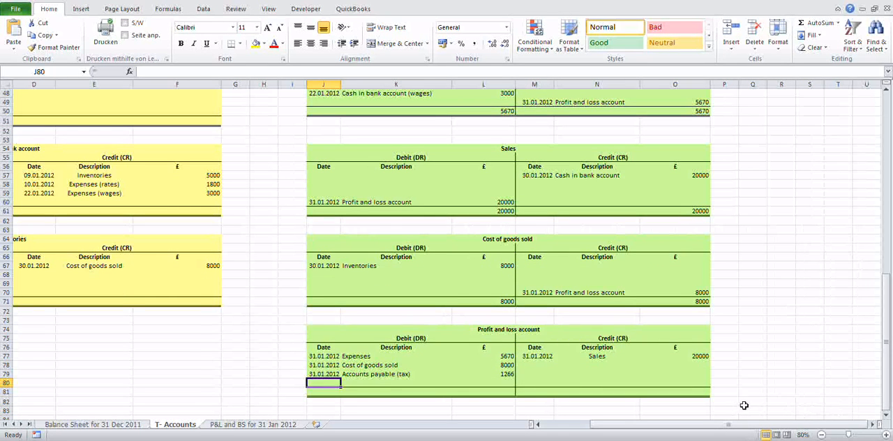
{"action": "left_click", "coordinate": [696, 356]}
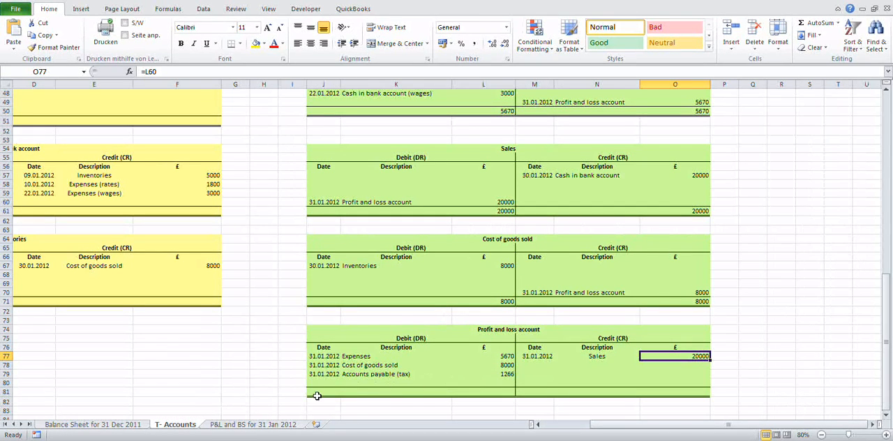
{"action": "left_click", "coordinate": [320, 383]}
{"action": "type", "text": "3"}
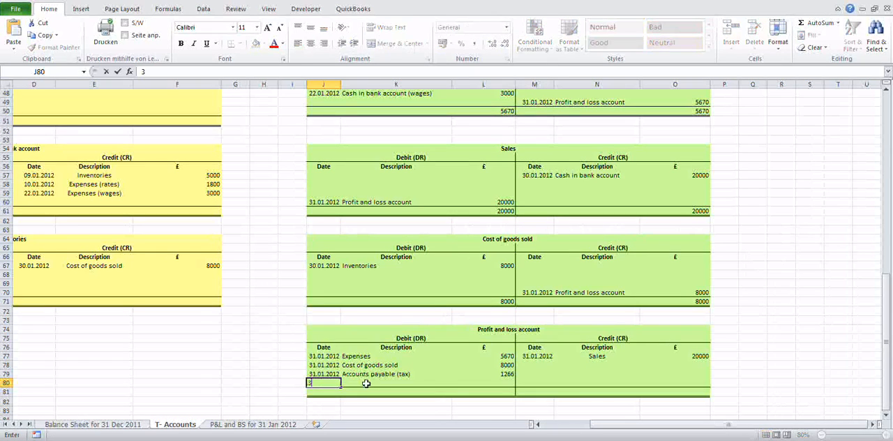
{"action": "type", "text": "1.01.2012"}
{"action": "key", "text": "Tab"}
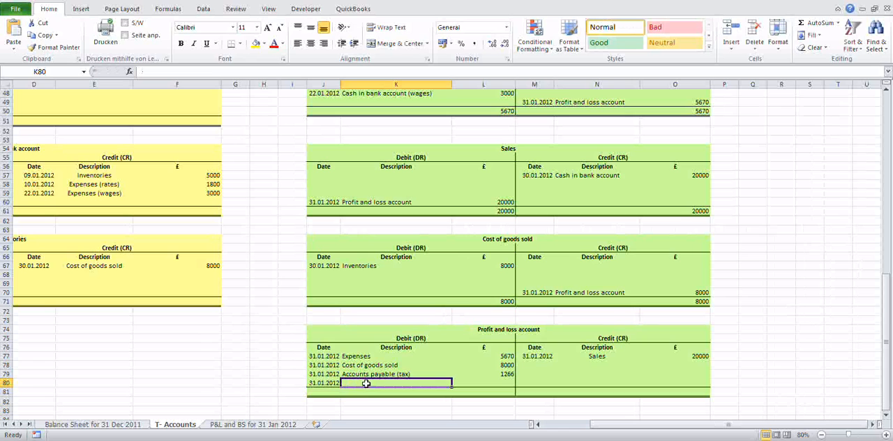
{"action": "type", "text": "=sum("}
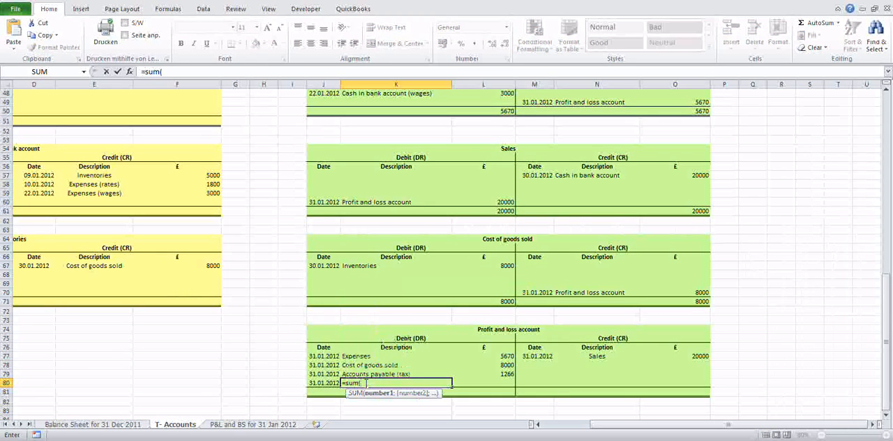
{"action": "left_click_drag", "start_coordinate": [690, 356], "coordinate": [692, 385]}
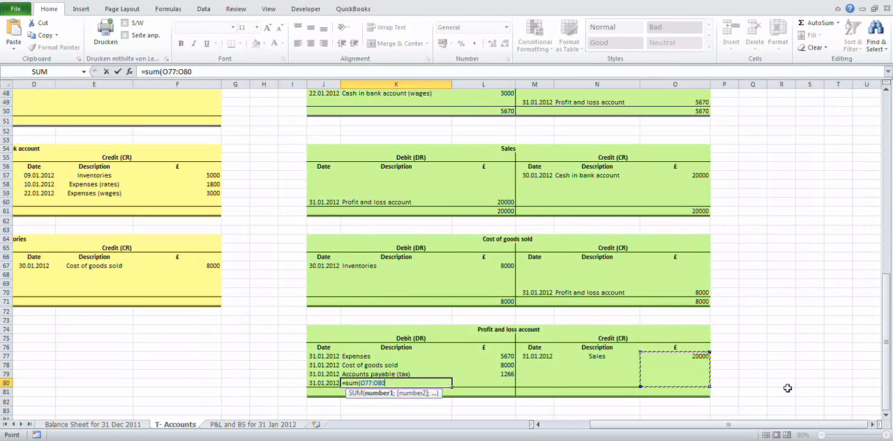
{"action": "type", "text": ")"}
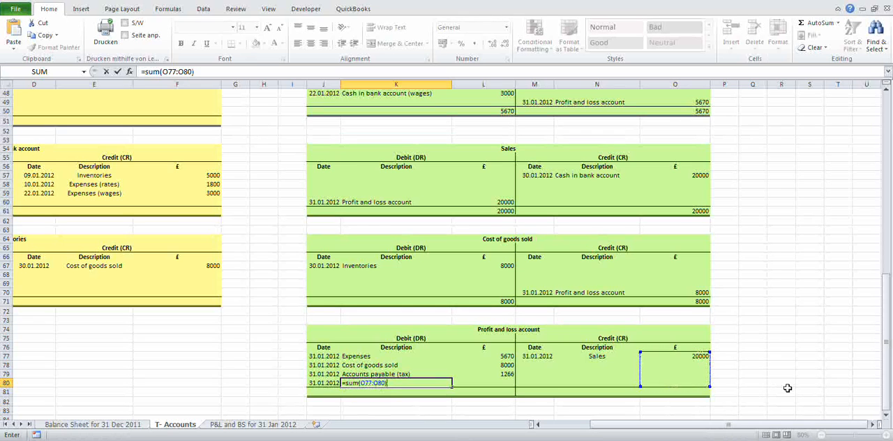
{"action": "type", "text": "-sum("}
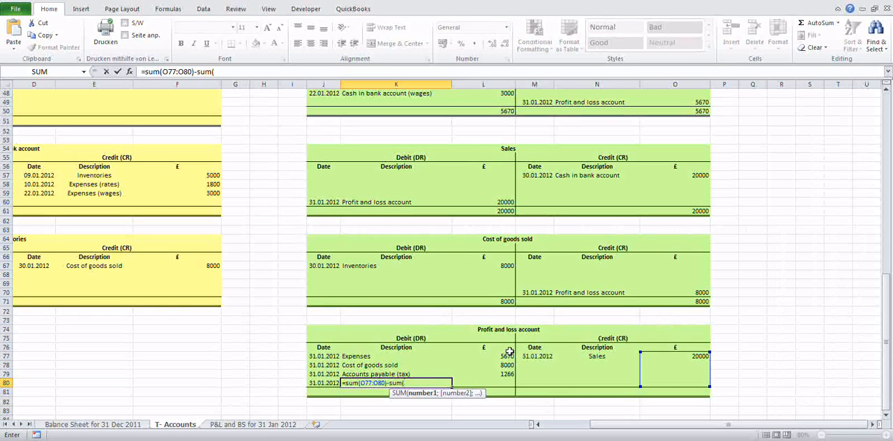
{"action": "left_click_drag", "start_coordinate": [507, 357], "coordinate": [506, 374]}
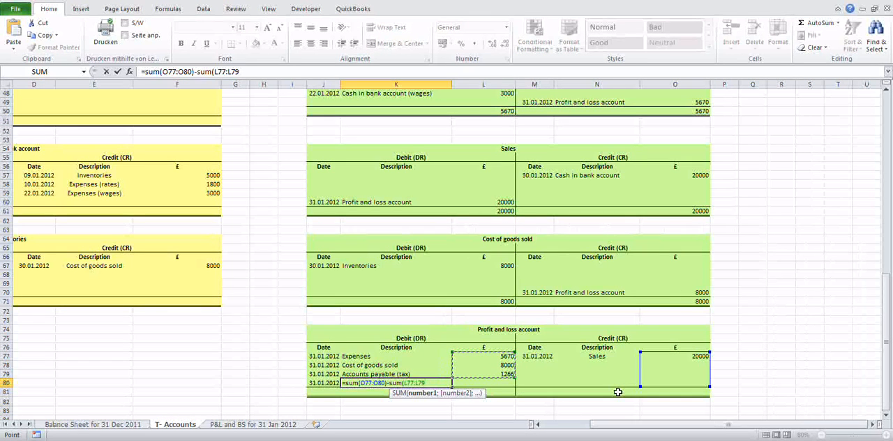
{"action": "type", "text": ")"}
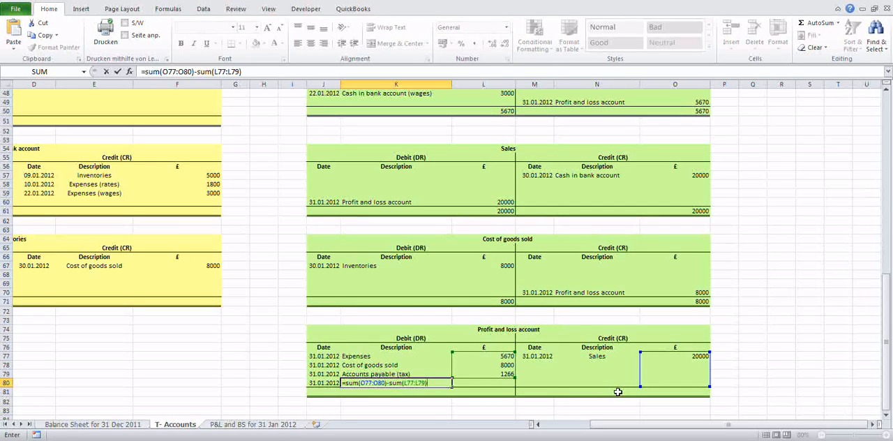
{"action": "key", "text": "Return"}
{"action": "key", "text": "Up"}
{"action": "key", "text": "Right"}
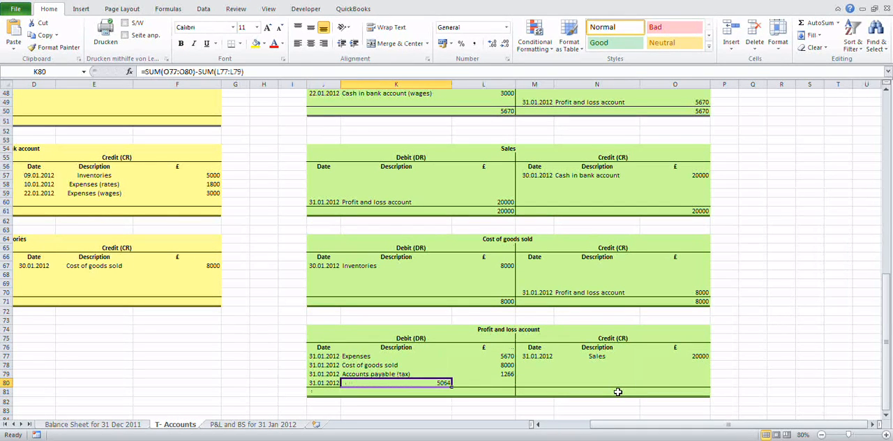
{"action": "key", "text": "Delete"}
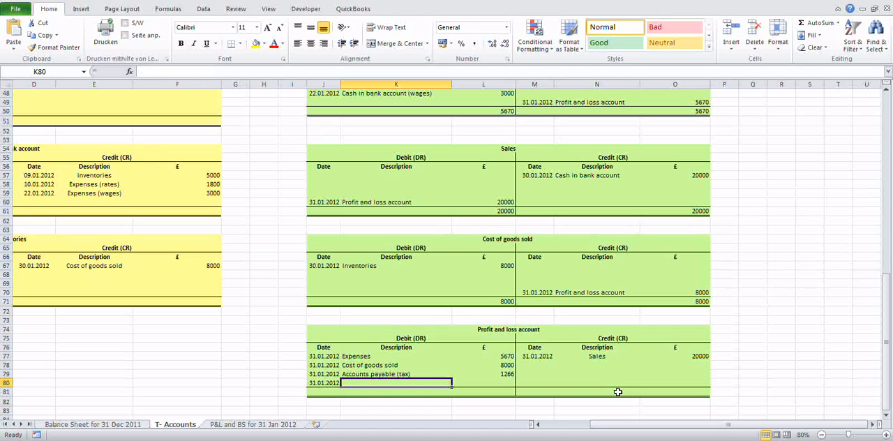
Step: Calculate the balancing amount in L80 as credits minus debits of the Profit and loss account, =SUM(O77:O80)-SUM(L77:L79)
{"action": "key", "text": "Right"}
{"action": "type", "text": "="}
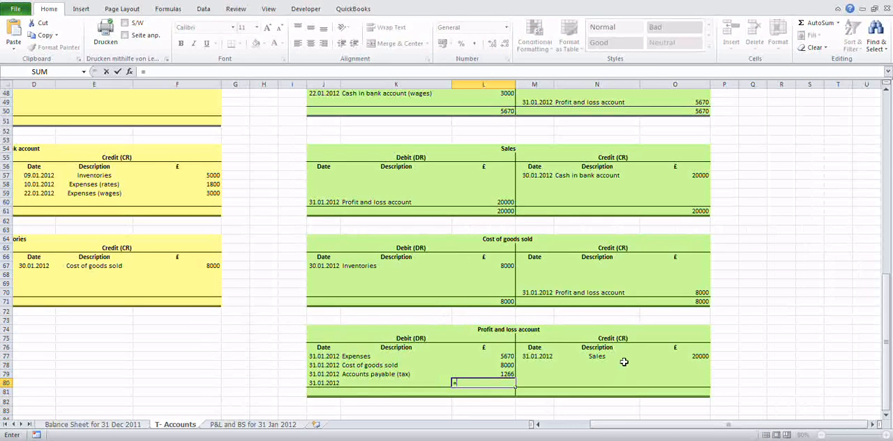
{"action": "type", "text": "sum("}
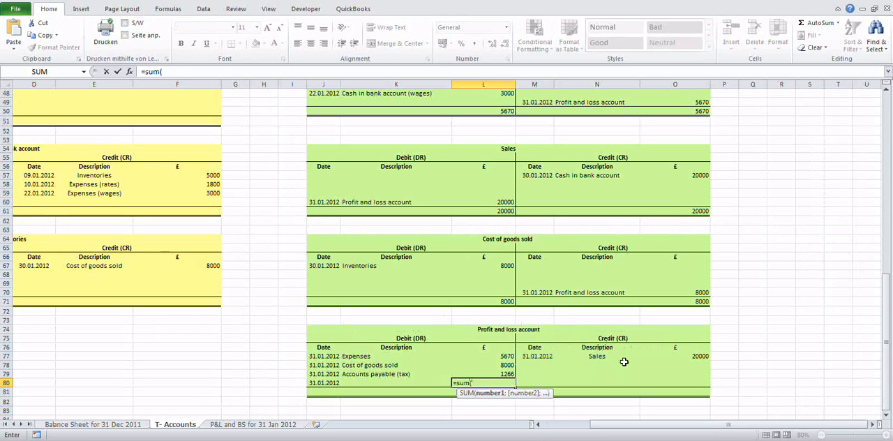
{"action": "left_click_drag", "start_coordinate": [692, 355], "coordinate": [698, 382]}
{"action": "type", "text": ")"}
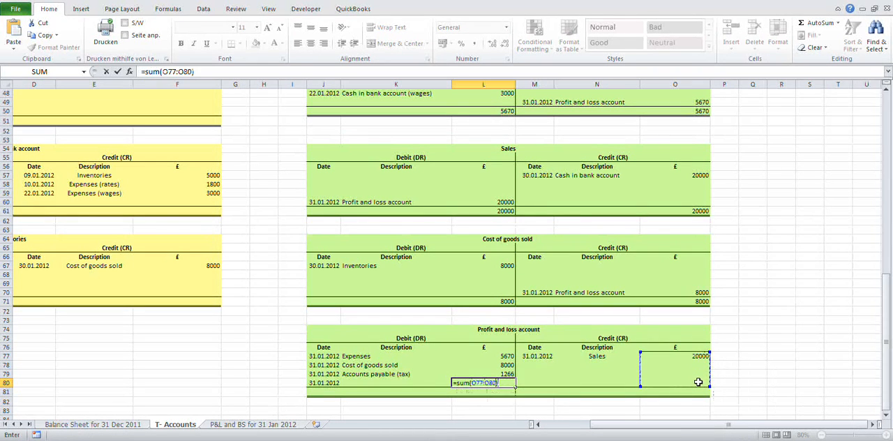
{"action": "type", "text": "-sum("}
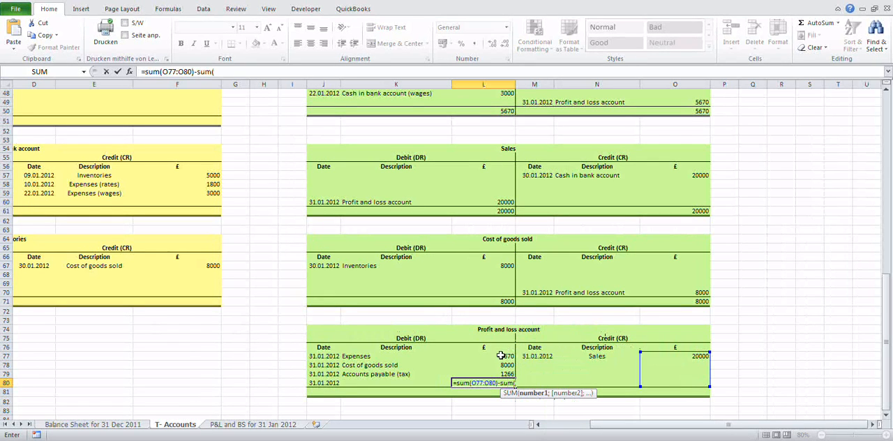
{"action": "left_click_drag", "start_coordinate": [501, 356], "coordinate": [503, 374]}
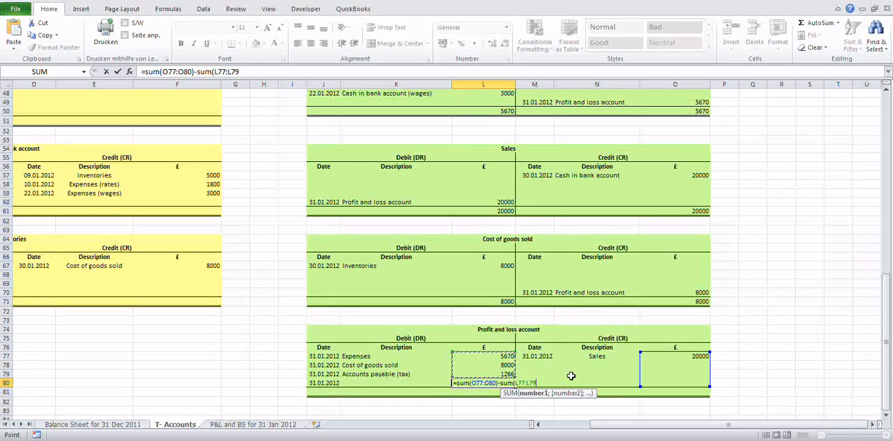
{"action": "type", "text": ")"}
{"action": "key", "text": "Return"}
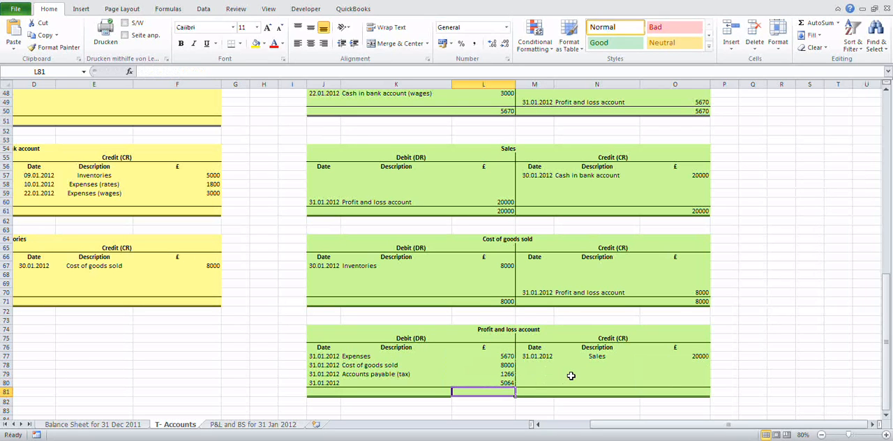
Step: Describe the balancing entry in K80 of the Profit and loss account as "Balance c/d"
{"action": "key", "text": "Up"}
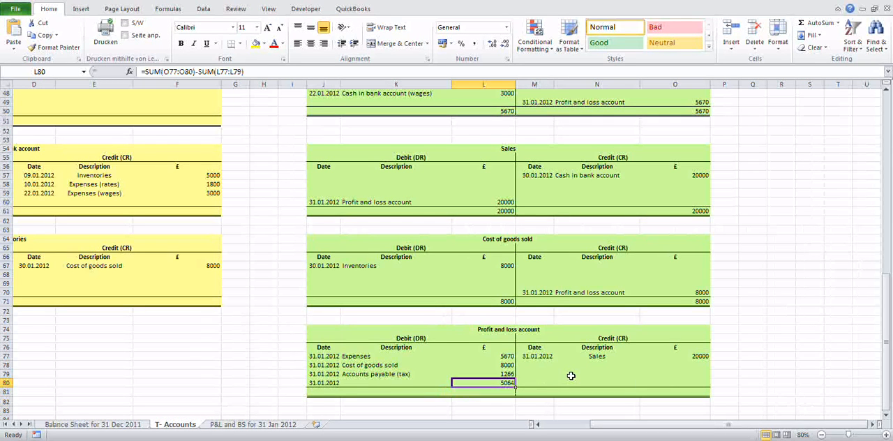
{"action": "key", "text": "Left"}
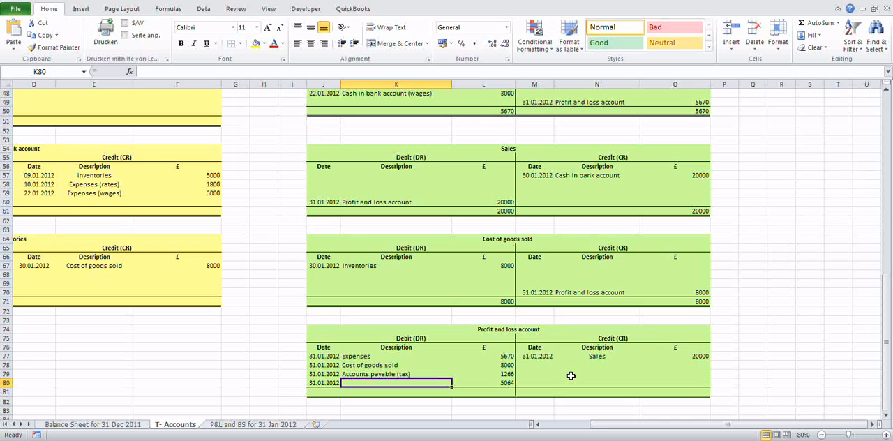
{"action": "type", "text": "Balanc"}
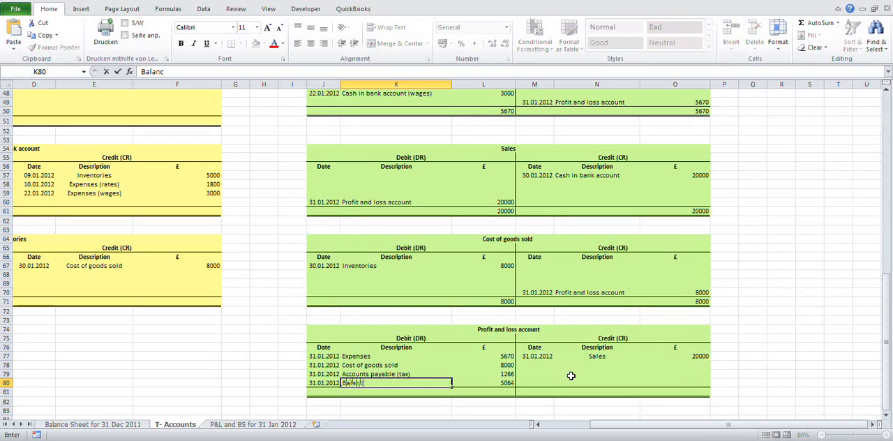
{"action": "type", "text": "e c/f"}
{"action": "key", "text": "BackSpace"}
{"action": "type", "text": "d"}
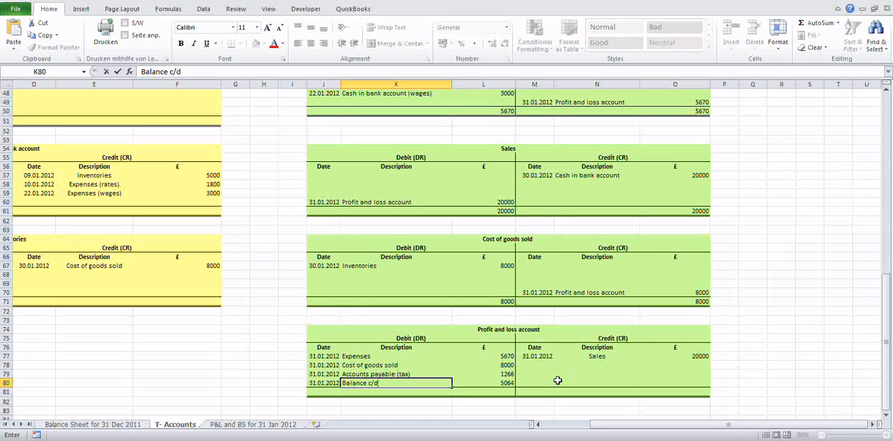
Step: Total the debit side of the Profit and loss account in L81 with =SUM(L77:L80)
{"action": "left_click", "coordinate": [491, 388]}
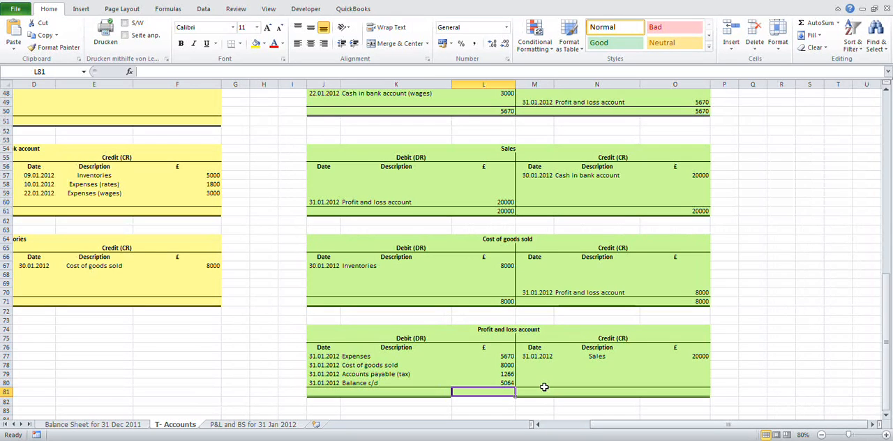
{"action": "type", "text": "sum"}
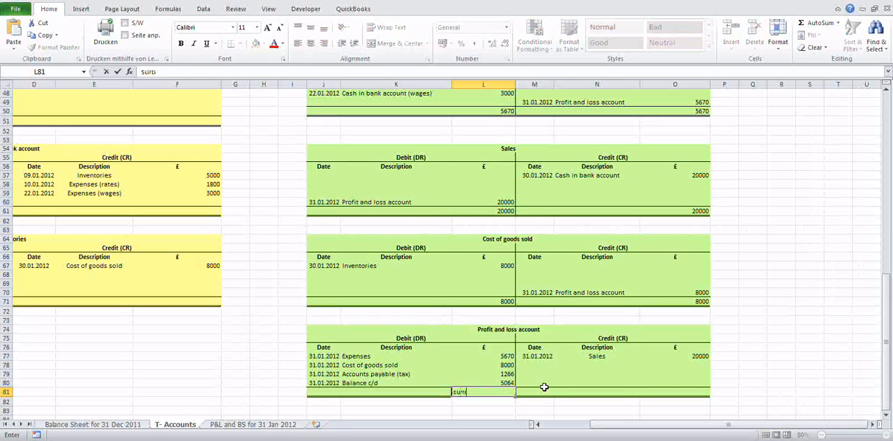
{"action": "key", "text": "Home"}
{"action": "type", "text": "=su"}
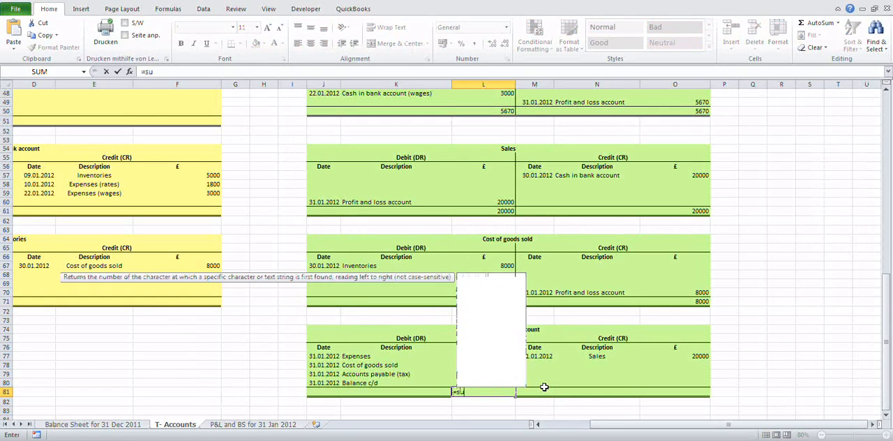
{"action": "type", "text": "m("}
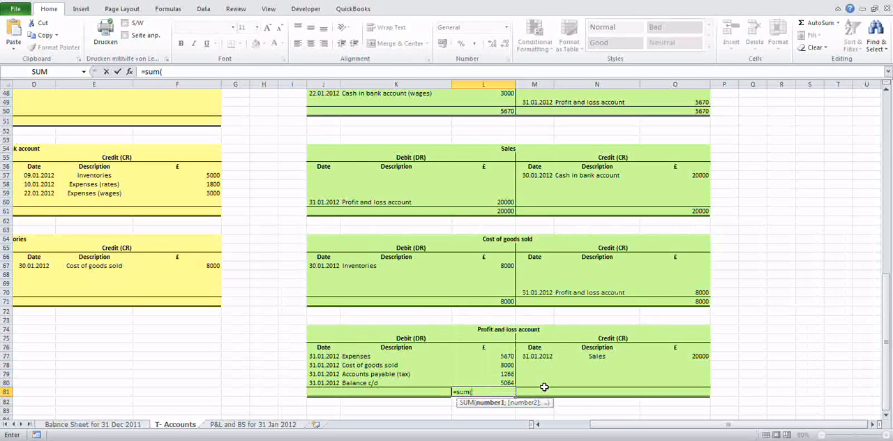
{"action": "left_click_drag", "start_coordinate": [492, 355], "coordinate": [497, 384]}
{"action": "type", "text": ")"}
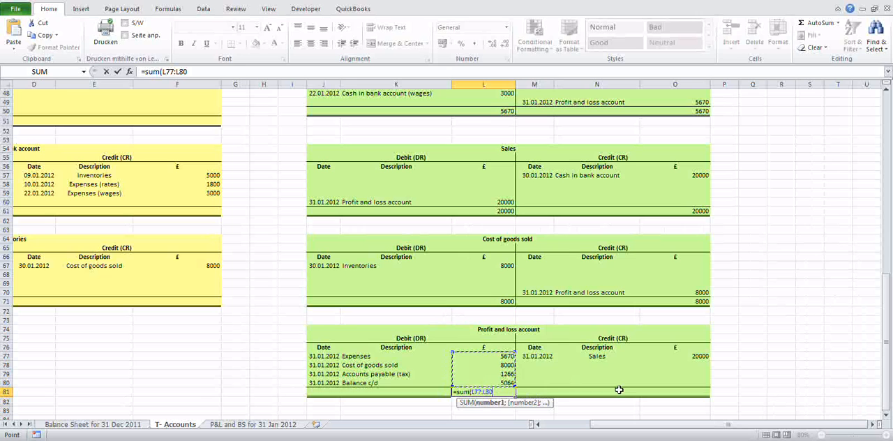
{"action": "left_click", "coordinate": [619, 389]}
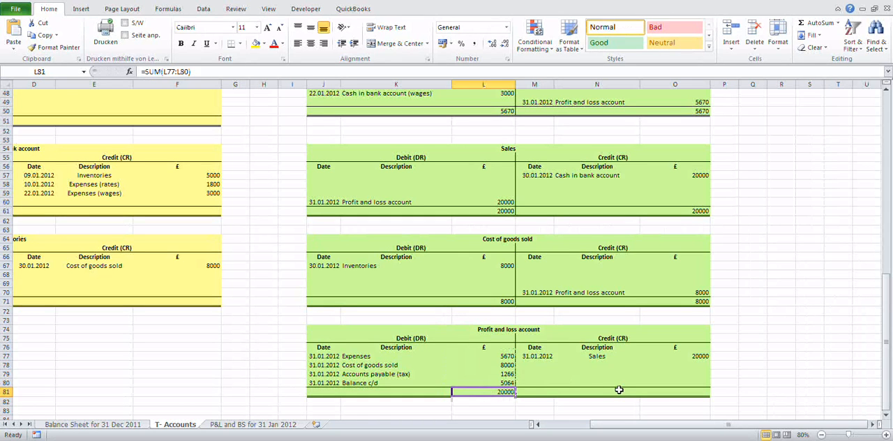
Step: Total the credit side of the Profit and loss account in O81 with =SUM(O77:O80)
{"action": "key", "text": "Tab"}
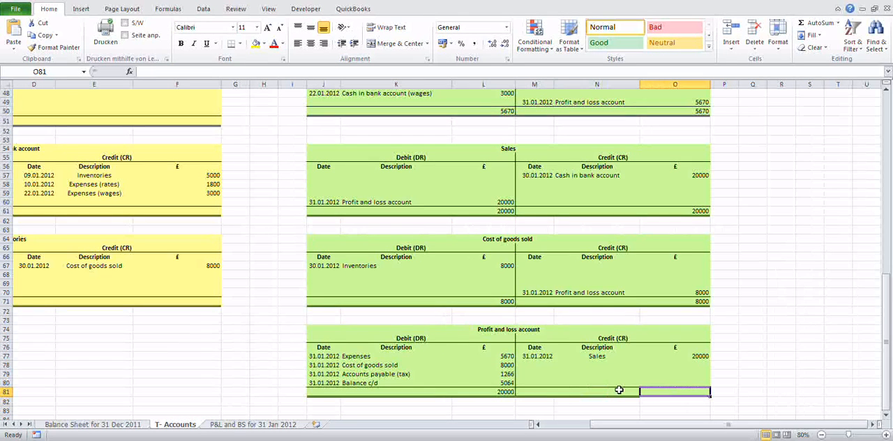
{"action": "type", "text": "="}
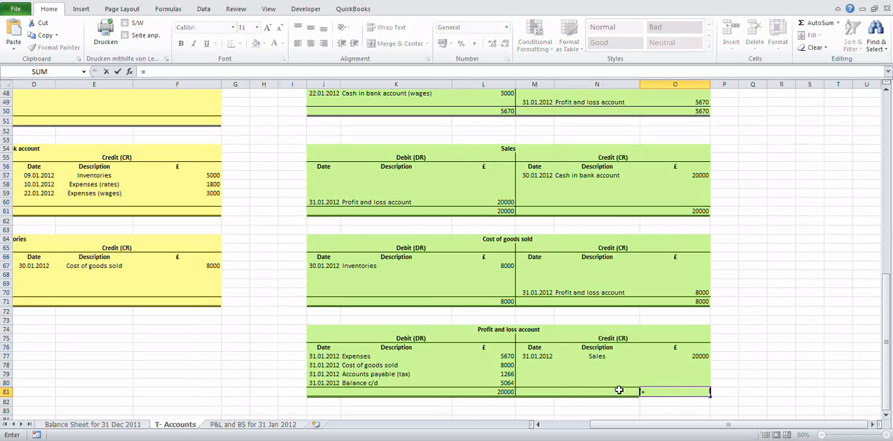
{"action": "type", "text": "sum("}
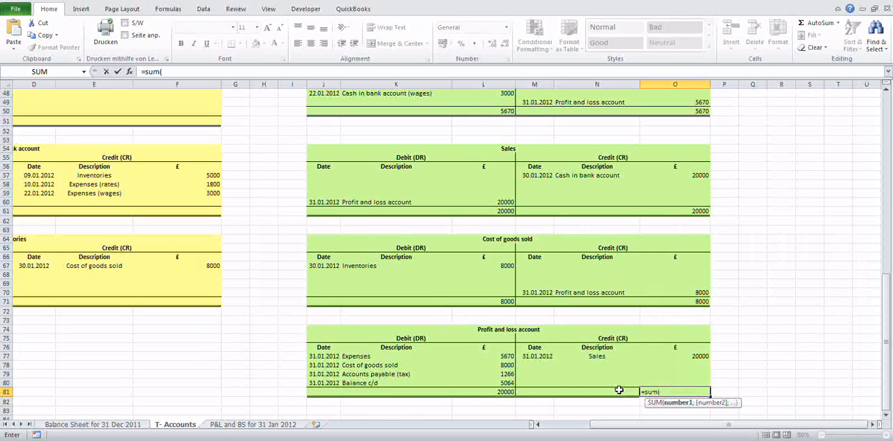
{"action": "left_click_drag", "start_coordinate": [698, 358], "coordinate": [698, 384]}
{"action": "type", "text": ")"}
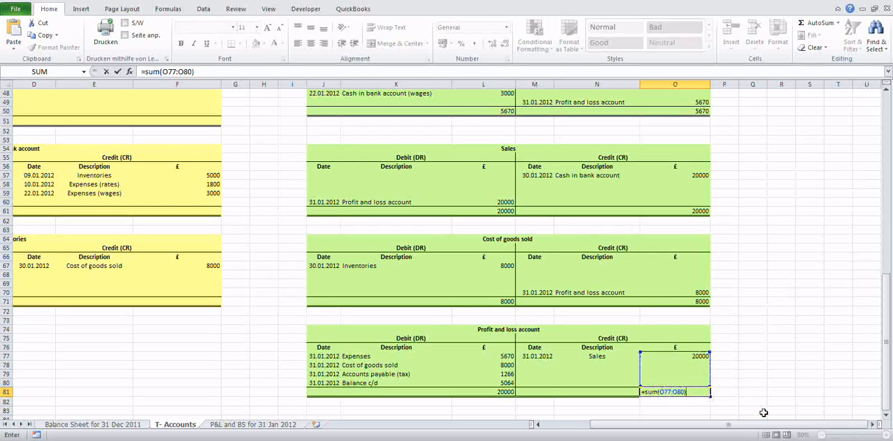
{"action": "key", "text": "Return"}
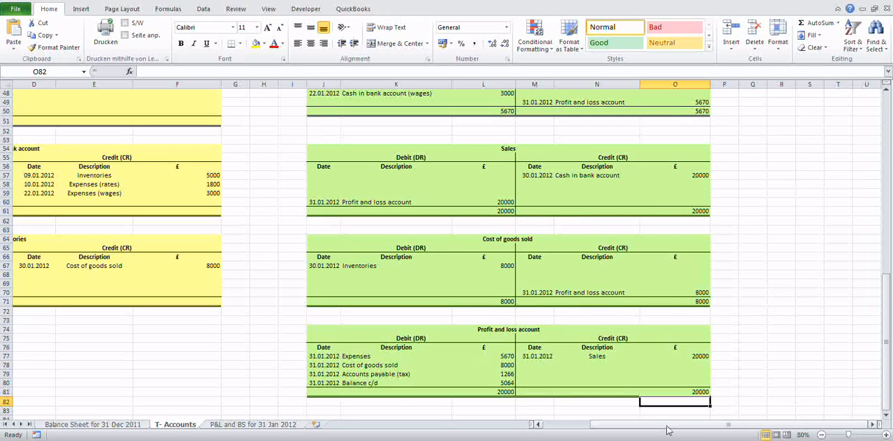
Step: Enter the date 31.01.2012 in D7 and the description "Balance c/d" in E7 on the credit side of the License account
{"action": "left_click_drag", "start_coordinate": [666, 430], "coordinate": [618, 430]}
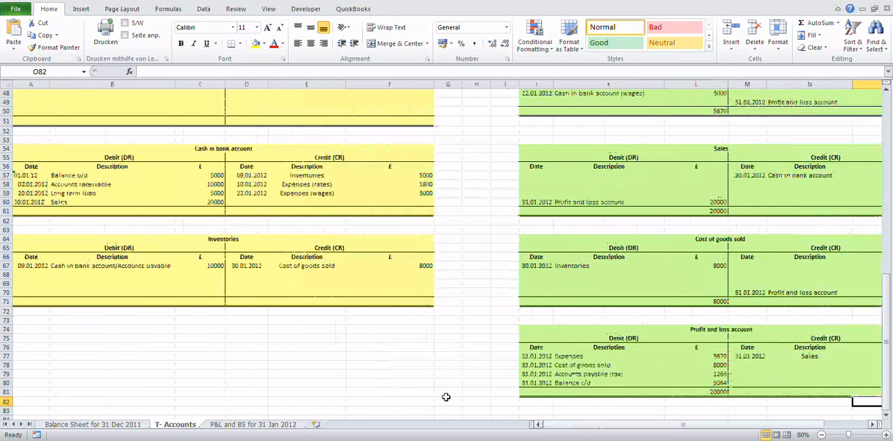
{"action": "scroll", "coordinate": [103, 315], "scroll_direction": "up", "scroll_amount": 7}
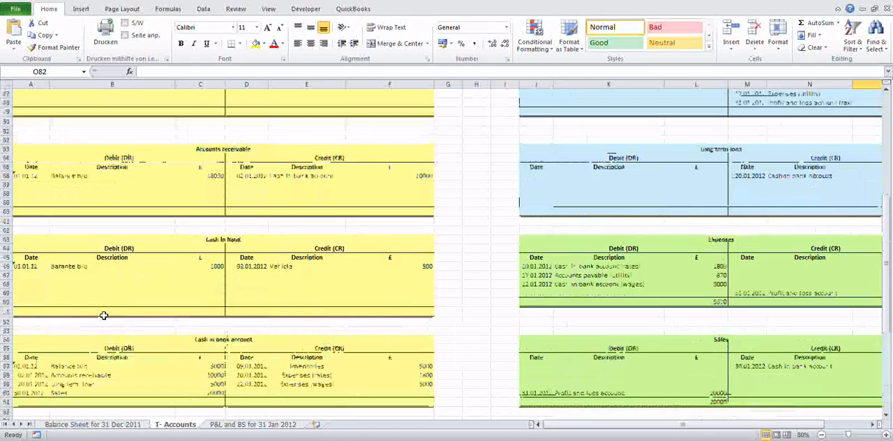
{"action": "scroll", "coordinate": [103, 316], "scroll_direction": "up", "scroll_amount": 12}
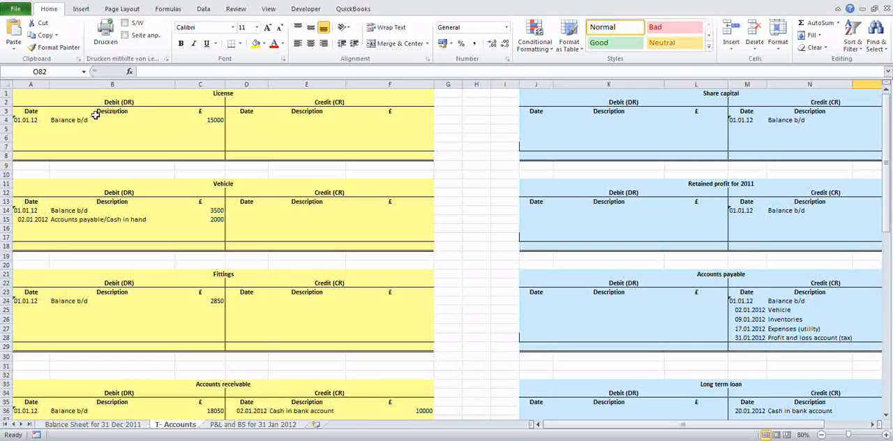
{"action": "left_click", "coordinate": [234, 146]}
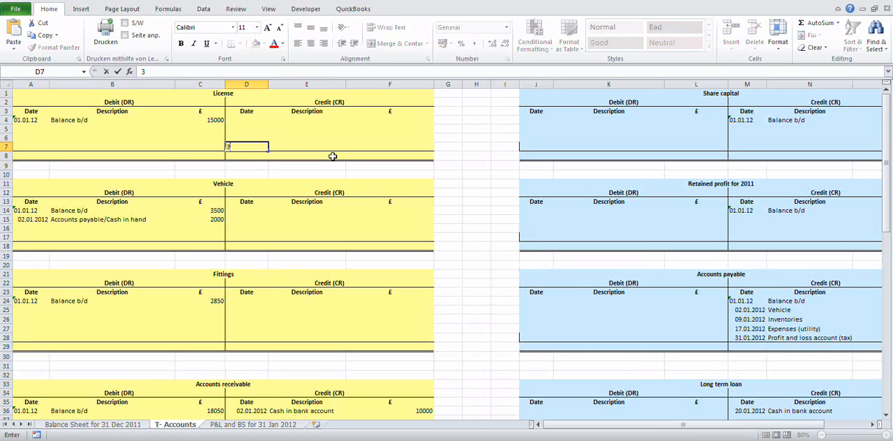
{"action": "type", "text": "31.01.12"}
{"action": "key", "text": "Tab"}
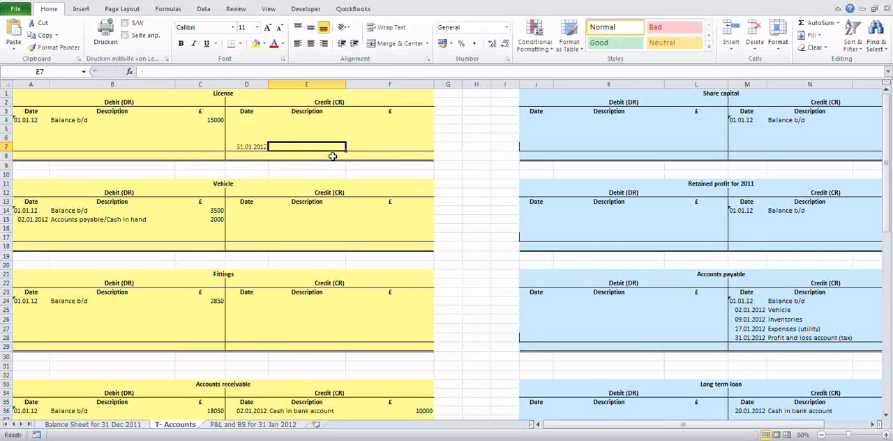
{"action": "type", "text": "Balance "}
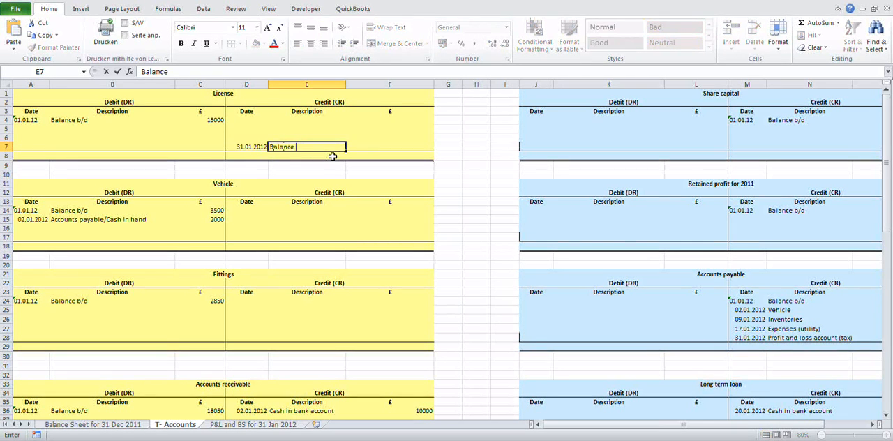
{"action": "type", "text": "c/d"}
{"action": "key", "text": "Tab"}
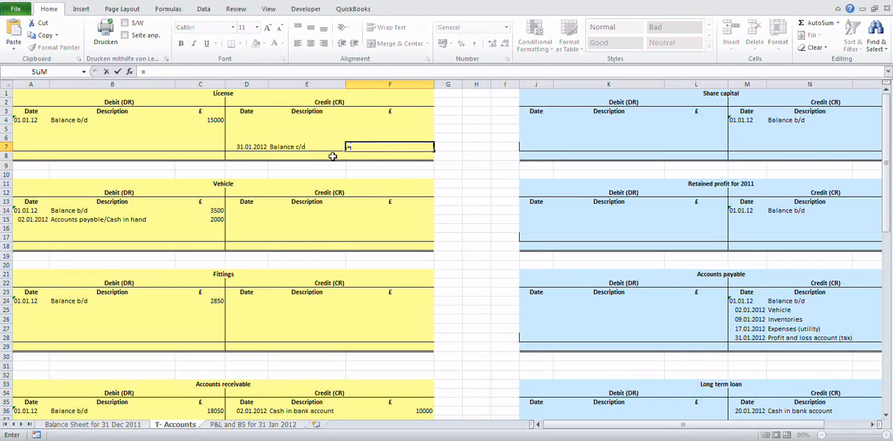
Step: Calculate the License account's balancing amount in F7 as debits minus credits, =SUM(C4:C7)-SUM(F4:F6)
{"action": "type", "text": "=sum("}
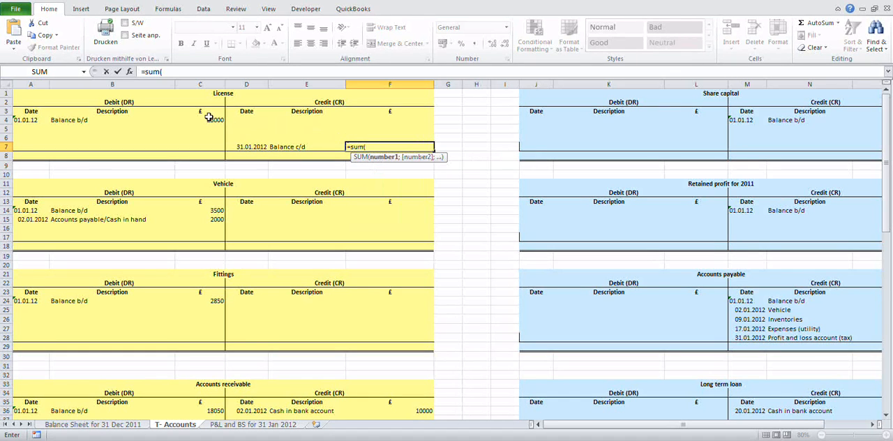
{"action": "left_click_drag", "start_coordinate": [210, 120], "coordinate": [209, 147]}
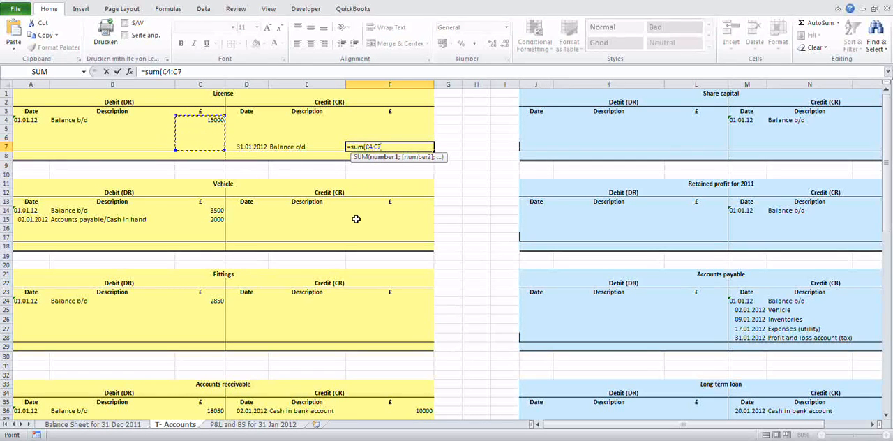
{"action": "type", "text": ")"}
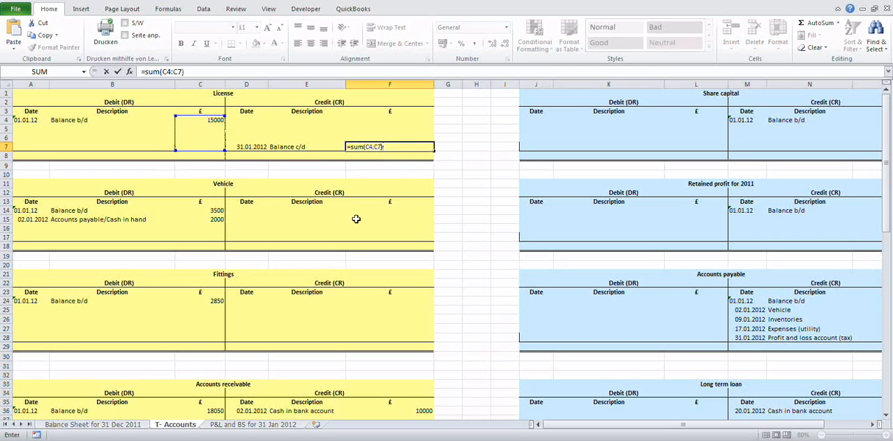
{"action": "type", "text": "-sum("}
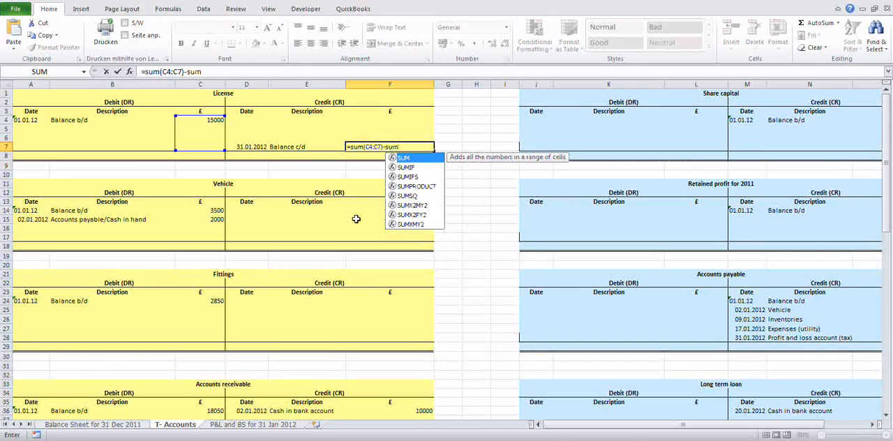
{"action": "key", "text": "Up"}
{"action": "key", "text": "Up"}
{"action": "key", "text": "Up"}
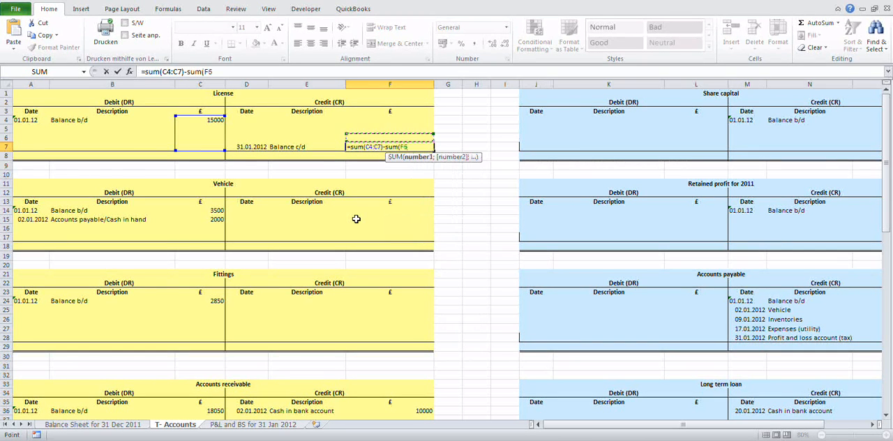
{"action": "key", "text": "shift+Down"}
{"action": "key", "text": "shift+Down"}
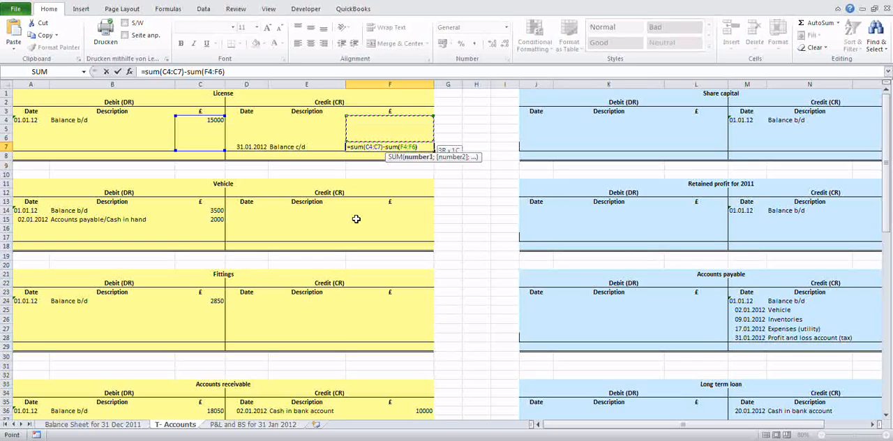
{"action": "type", "text": ")"}
{"action": "key", "text": "Return"}
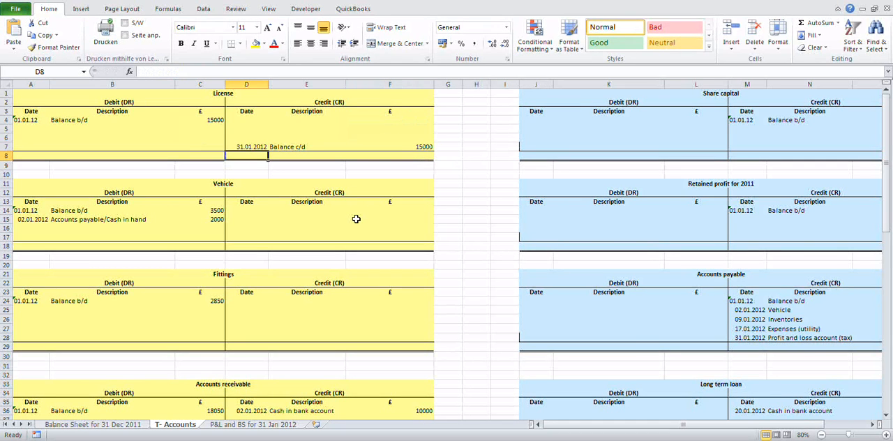
Step: Total the debit side of the License account in C8 with =SUM(C4:C7)
{"action": "key", "text": "Left"}
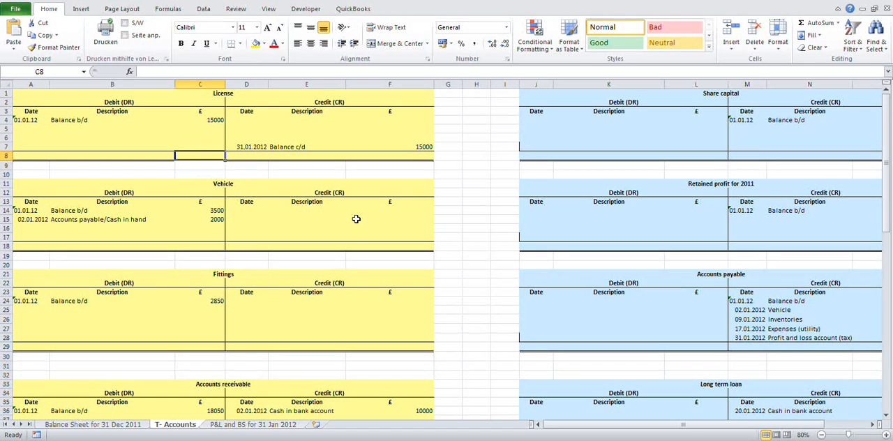
{"action": "type", "text": "=sum"}
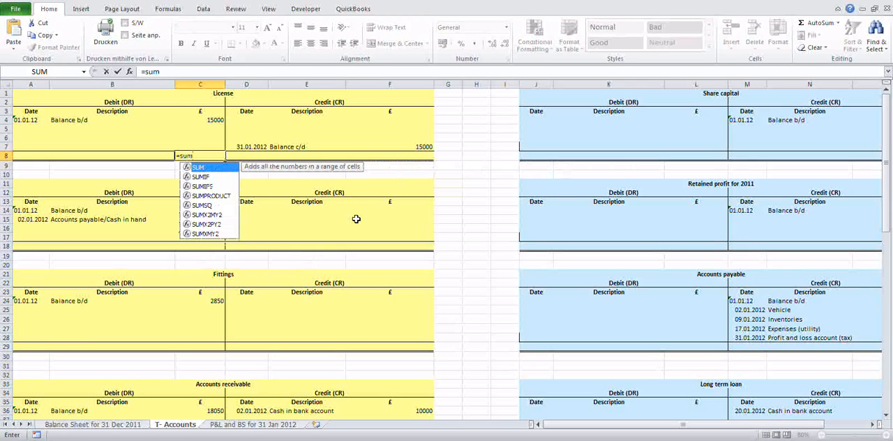
{"action": "type", "text": "("}
{"action": "key", "text": "Up"}
{"action": "key", "text": "Up"}
{"action": "key", "text": "Up"}
{"action": "key", "text": "Up"}
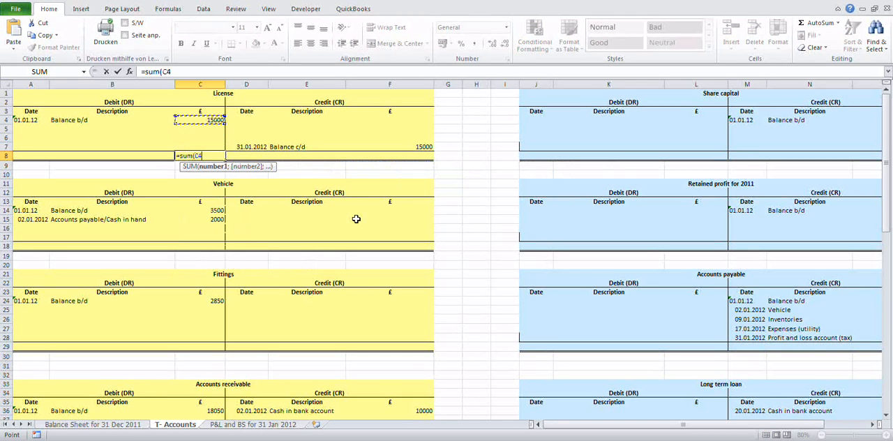
{"action": "key", "text": "shift+Down"}
{"action": "key", "text": "shift+Down"}
{"action": "key", "text": "shift+Down"}
{"action": "type", "text": ")"}
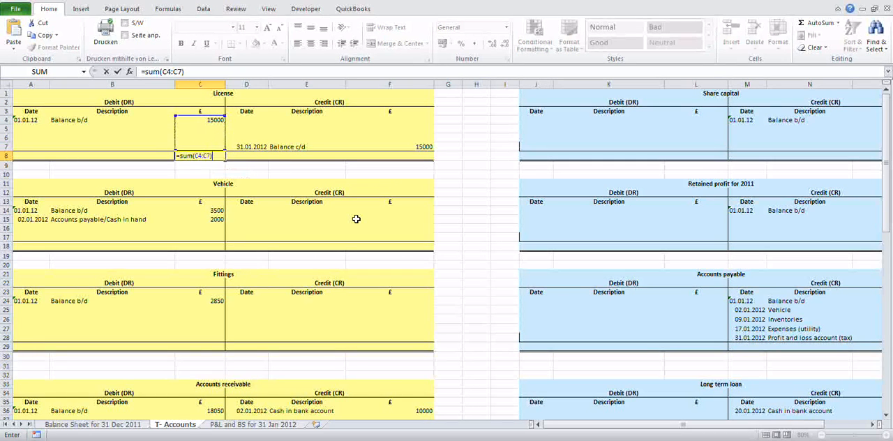
{"action": "key", "text": "Return"}
Step: Total the credit side of the License account in F8 with =SUM(F4:F7)
{"action": "key", "text": "Up"}
{"action": "key", "text": "Right"}
{"action": "key", "text": "Right"}
{"action": "key", "text": "Right"}
{"action": "key", "text": "Right"}
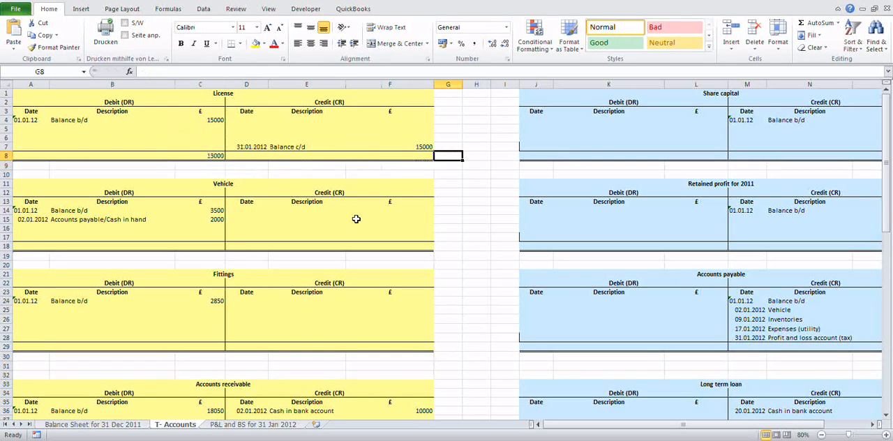
{"action": "key", "text": "Left"}
{"action": "type", "text": "=sum("}
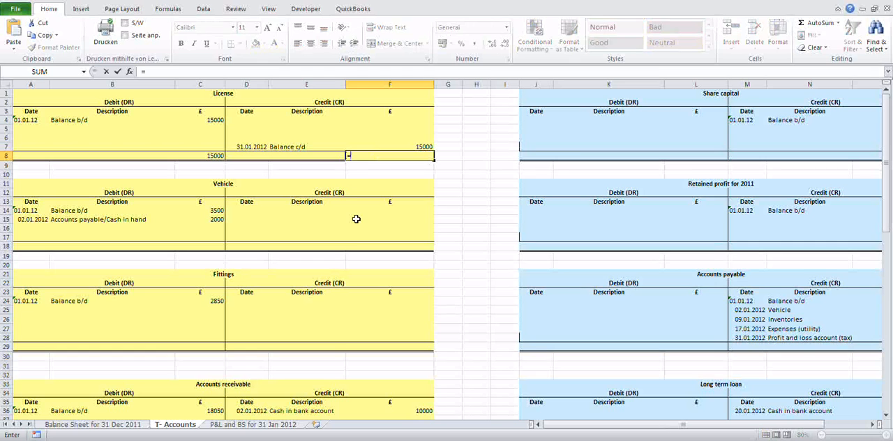
{"action": "key", "text": "Up"}
{"action": "key", "text": "Up"}
{"action": "key", "text": "Up"}
{"action": "key", "text": "Up"}
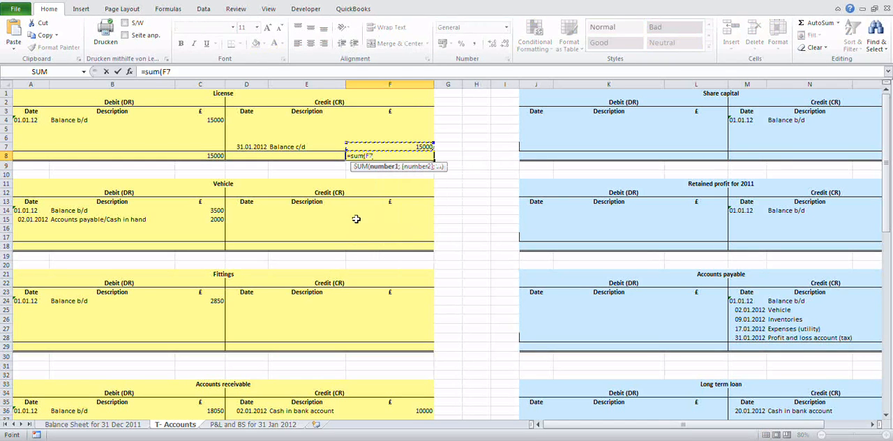
{"action": "key", "text": "shift+Down"}
{"action": "key", "text": "shift+Down"}
{"action": "key", "text": "shift+Down"}
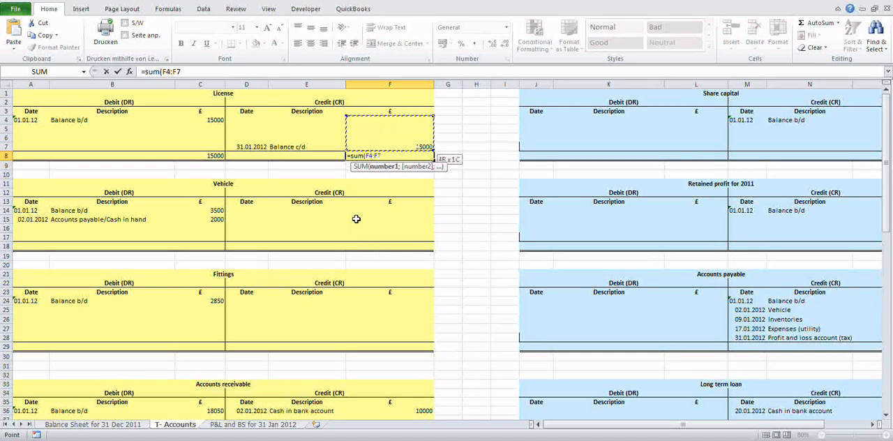
{"action": "type", "text": ")"}
{"action": "key", "text": "Return"}
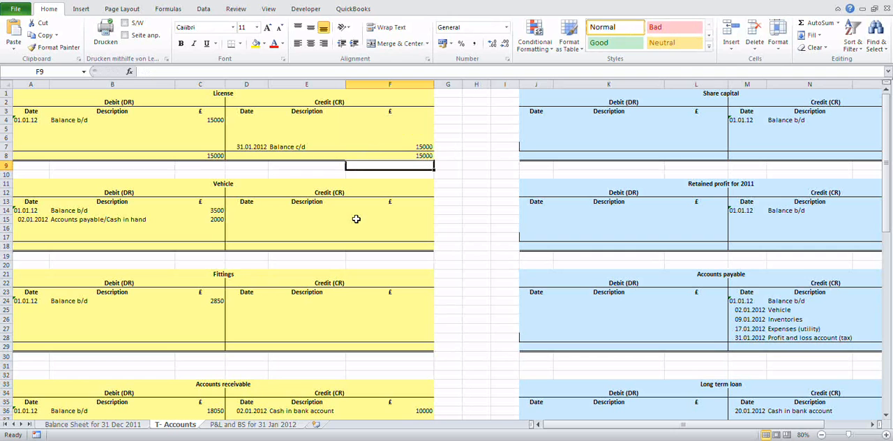
{"action": "scroll", "coordinate": [289, 209], "scroll_direction": "down", "scroll_amount": 2}
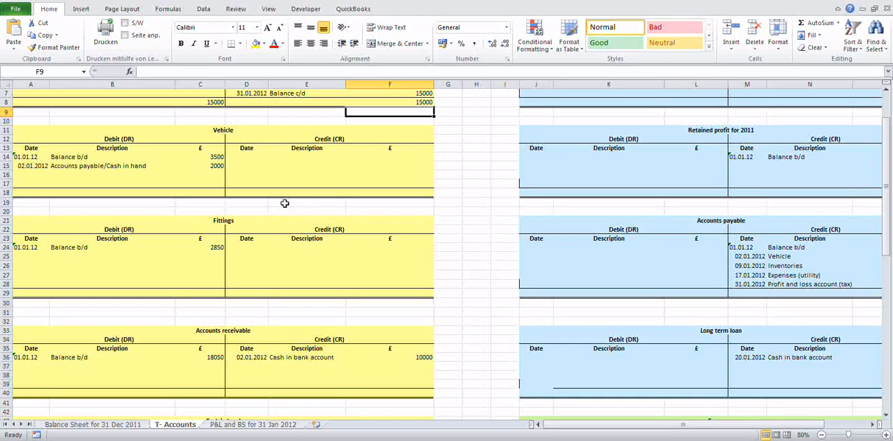
Step: Enter the date 31.01.2012 in D17 and the description "Balance c/d" in E17 on the credit side of the Vehicle account
{"action": "left_click", "coordinate": [246, 183]}
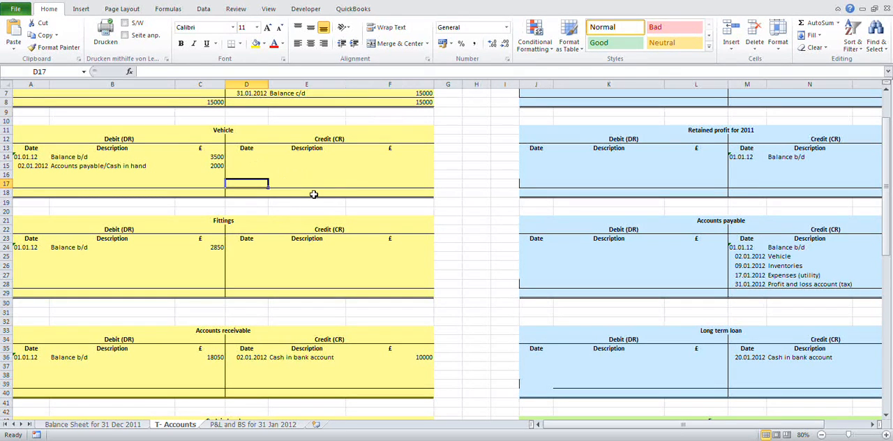
{"action": "type", "text": "31"}
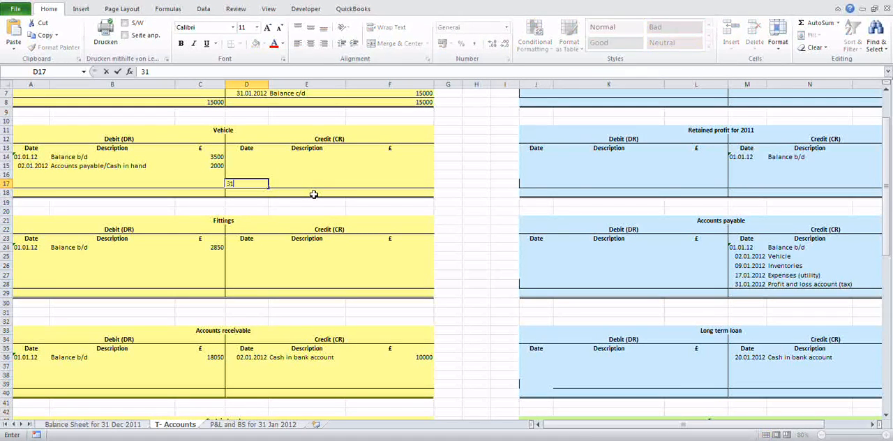
{"action": "type", "text": ".01.12"}
{"action": "key", "text": "Tab"}
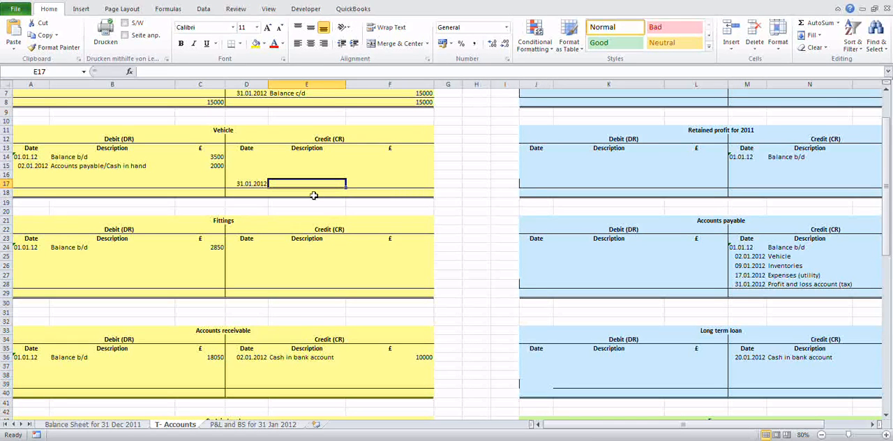
{"action": "type", "text": "Ba"}
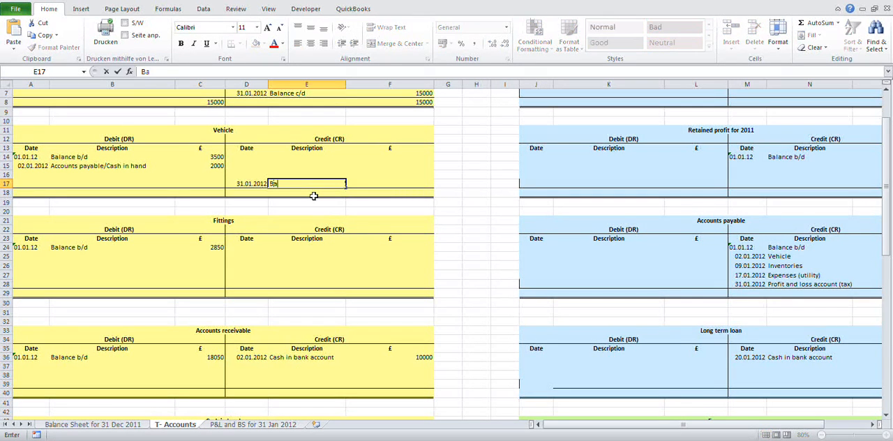
{"action": "type", "text": "lance c/d"}
{"action": "key", "text": "Tab"}
Step: Calculate the Vehicle account's balancing amount in F17 as debits minus credits, =SUM(C14:C17)-SUM(F14:F16)
{"action": "type", "text": "="}
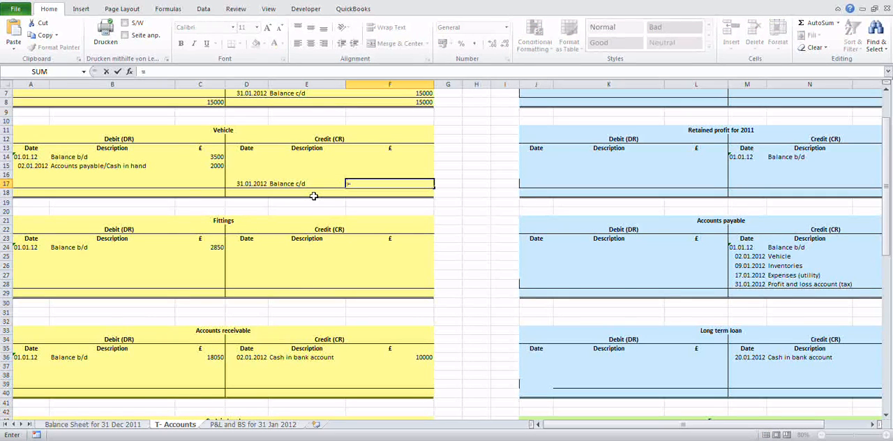
{"action": "type", "text": "sum"}
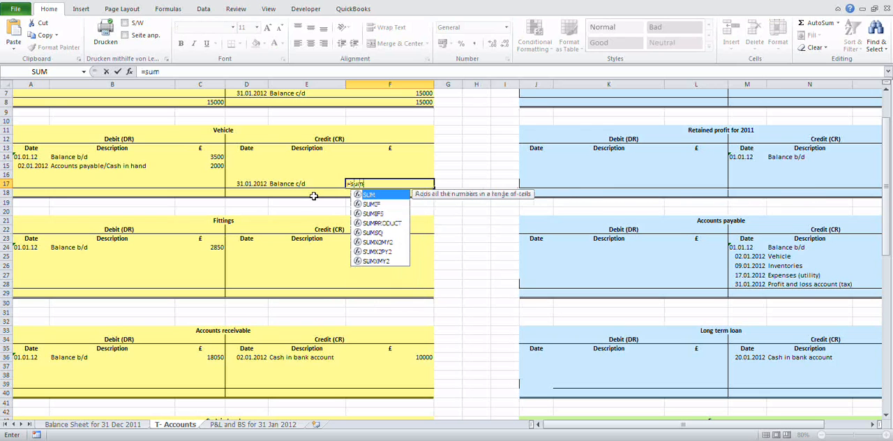
{"action": "type", "text": "("}
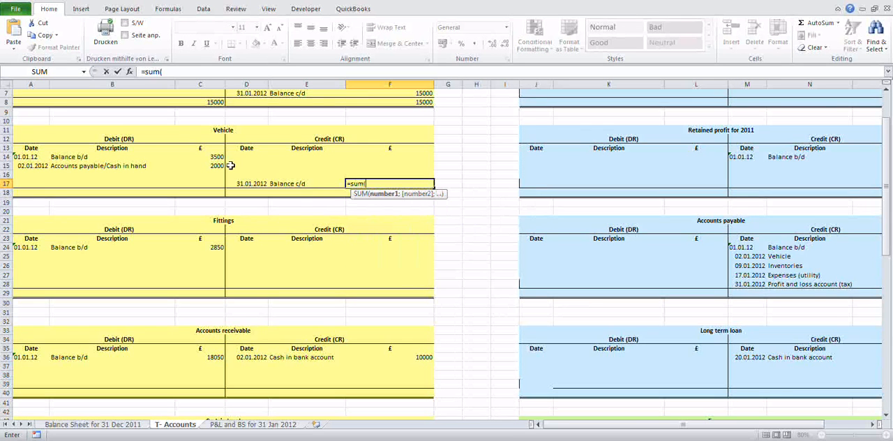
{"action": "left_click_drag", "start_coordinate": [217, 157], "coordinate": [217, 178]}
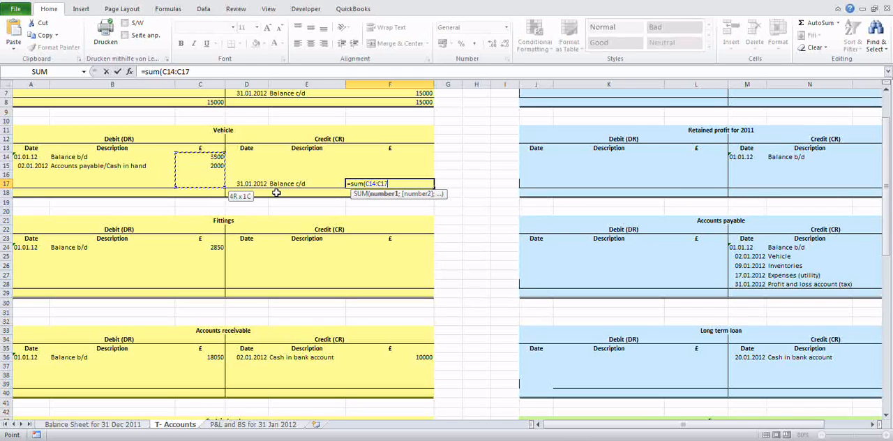
{"action": "key", "text": "shift+Down"}
{"action": "type", "text": ")"}
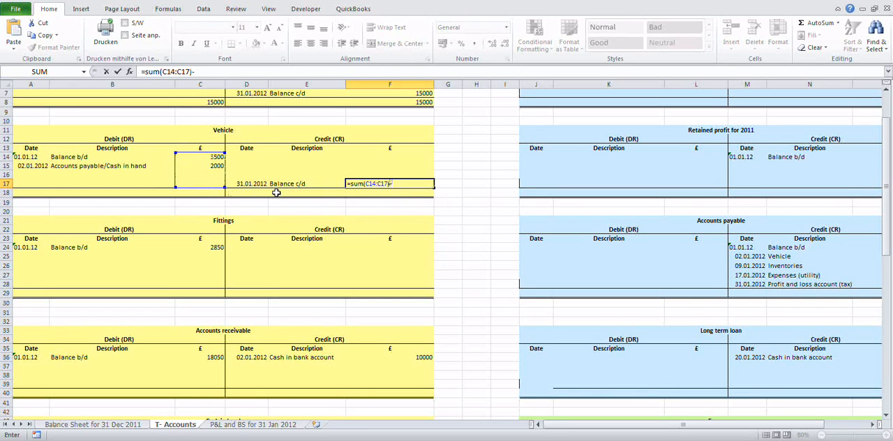
{"action": "type", "text": "-sum("}
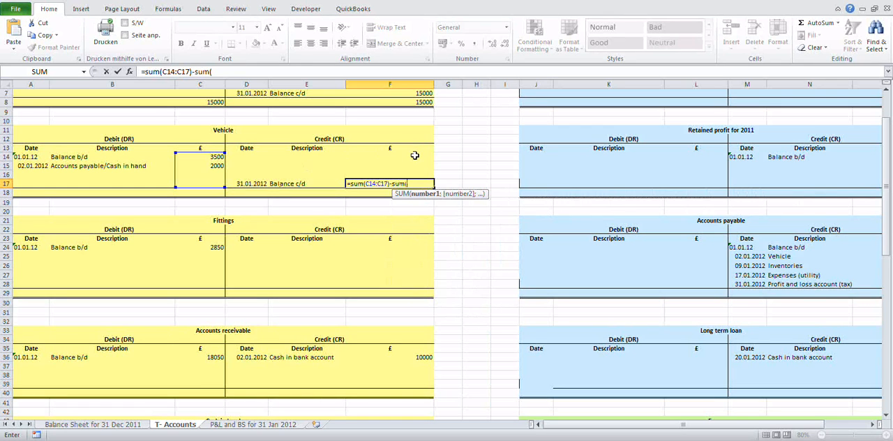
{"action": "left_click_drag", "start_coordinate": [413, 154], "coordinate": [417, 172]}
{"action": "type", "text": ")"}
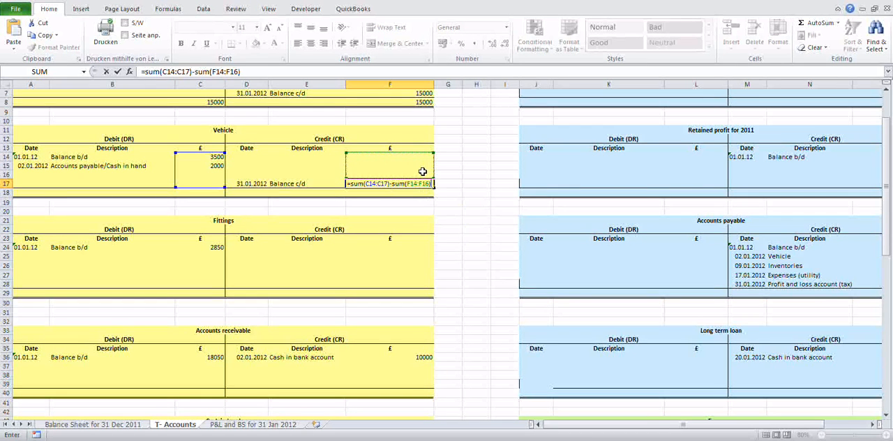
{"action": "key", "text": "Return"}
Step: Total the debit side of the Vehicle account in C18 with =SUM(C14:C17)
{"action": "key", "text": "Left"}
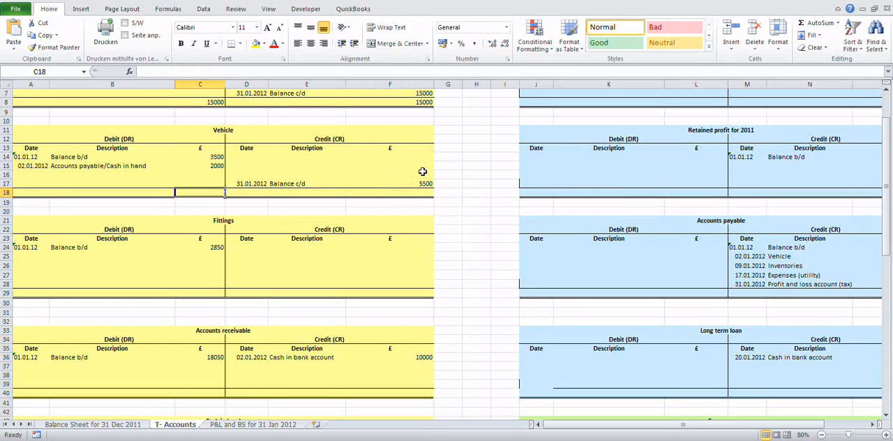
{"action": "type", "text": "=sum("}
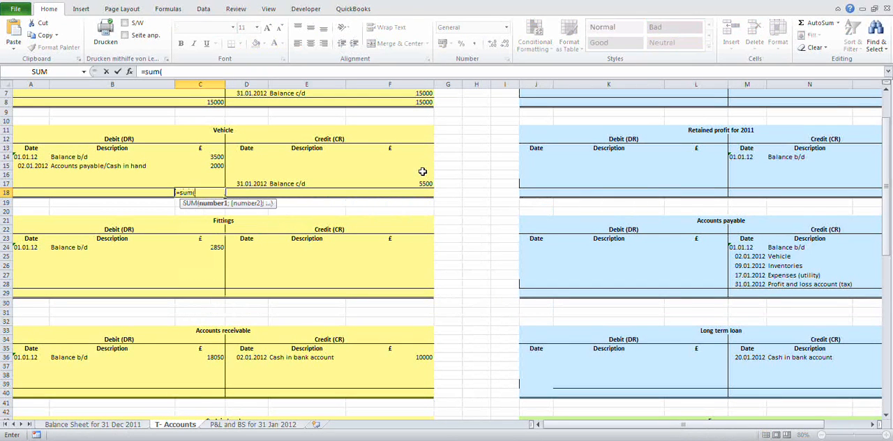
{"action": "key", "text": "Up"}
{"action": "key", "text": "Up"}
{"action": "key", "text": "Up"}
{"action": "key", "text": "Up"}
{"action": "key", "text": "shift+Down"}
{"action": "key", "text": "shift+Down"}
{"action": "key", "text": "shift+Down"}
{"action": "type", "text": ")"}
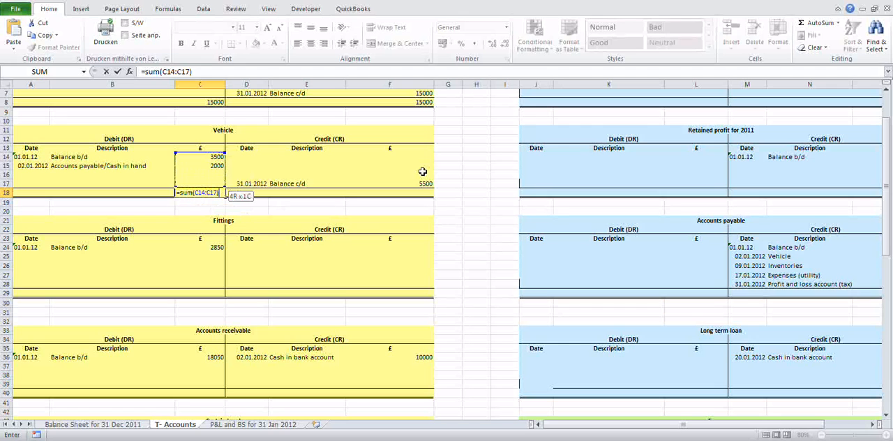
{"action": "key", "text": "Return"}
Step: Total the credit side of the Vehicle account in F18 with =SUM(F14:F17)
{"action": "key", "text": "Up"}
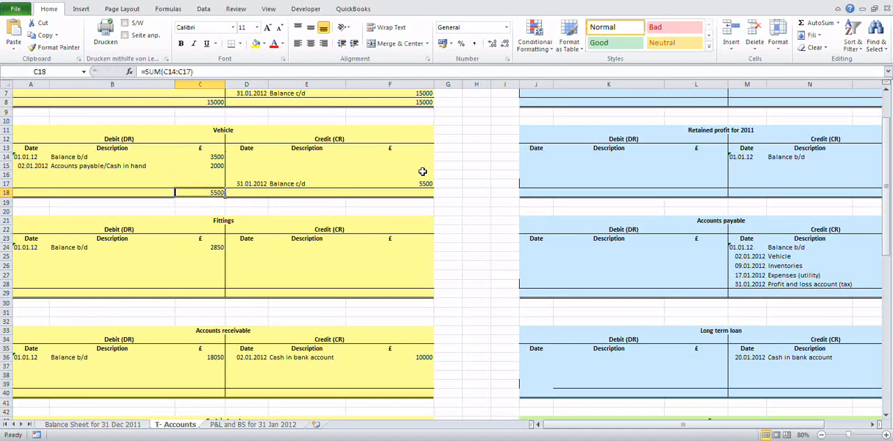
{"action": "key", "text": "Right"}
{"action": "key", "text": "Right"}
{"action": "key", "text": "Right"}
{"action": "key", "text": "Right"}
{"action": "key", "text": "Left"}
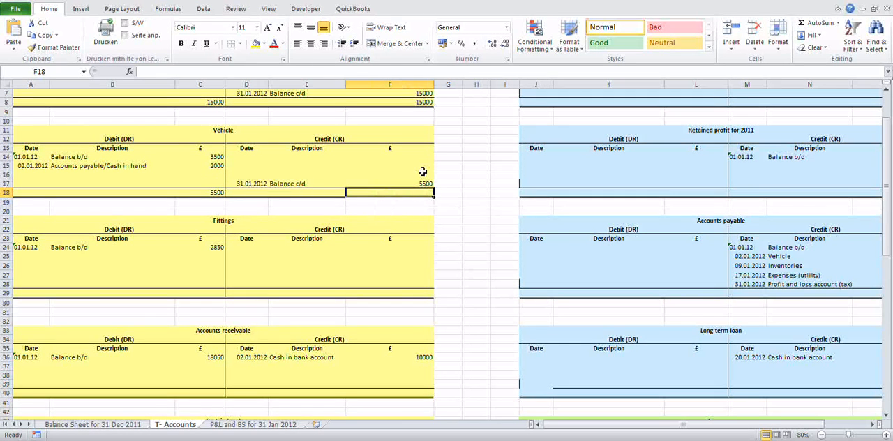
{"action": "type", "text": "=sum("}
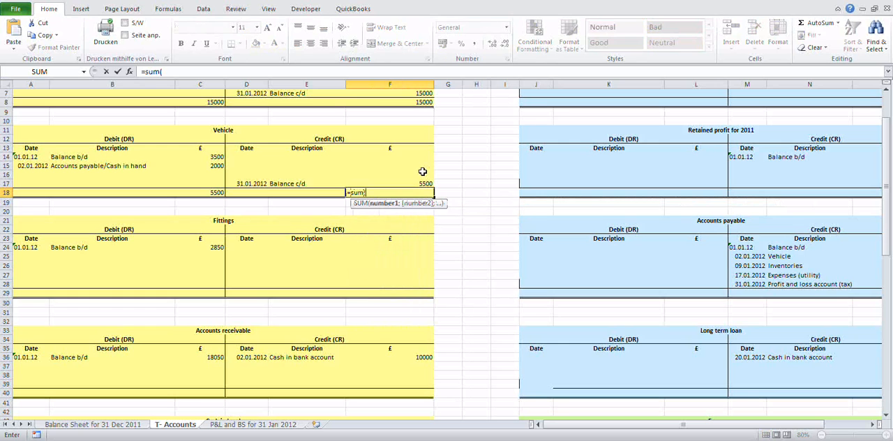
{"action": "key", "text": "Up"}
{"action": "key", "text": "Up"}
{"action": "key", "text": "Up"}
{"action": "key", "text": "Up"}
{"action": "key", "text": "shift+Down"}
{"action": "key", "text": "shift+Down"}
{"action": "key", "text": "shift+Down"}
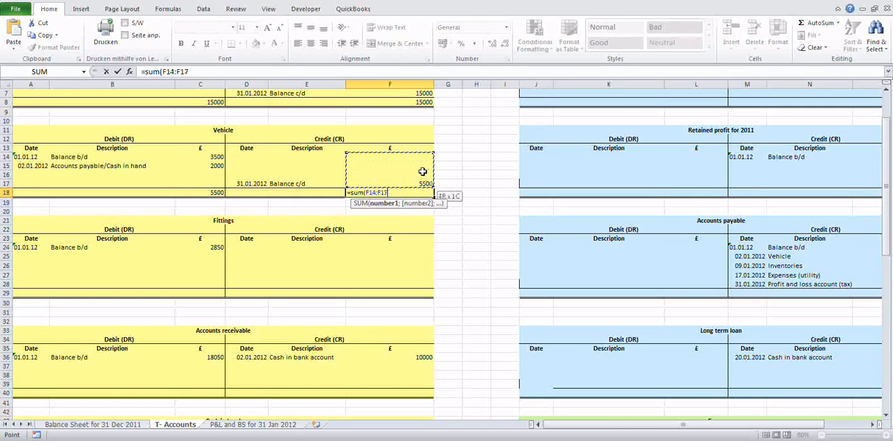
{"action": "type", "text": ")"}
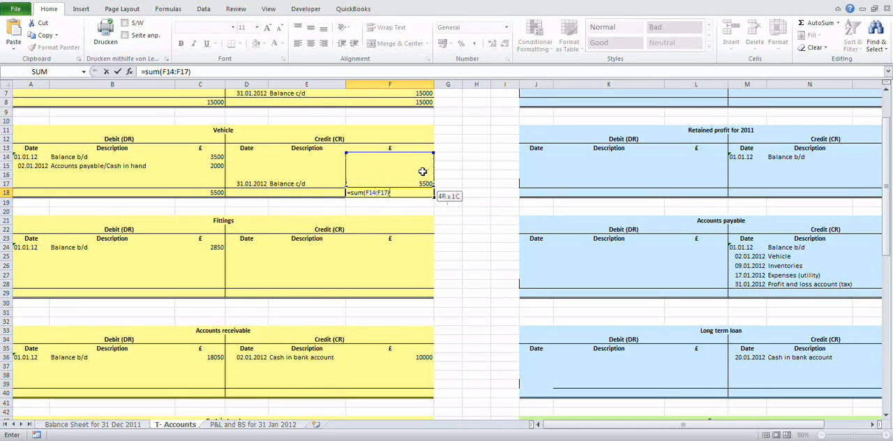
{"action": "key", "text": "Return"}
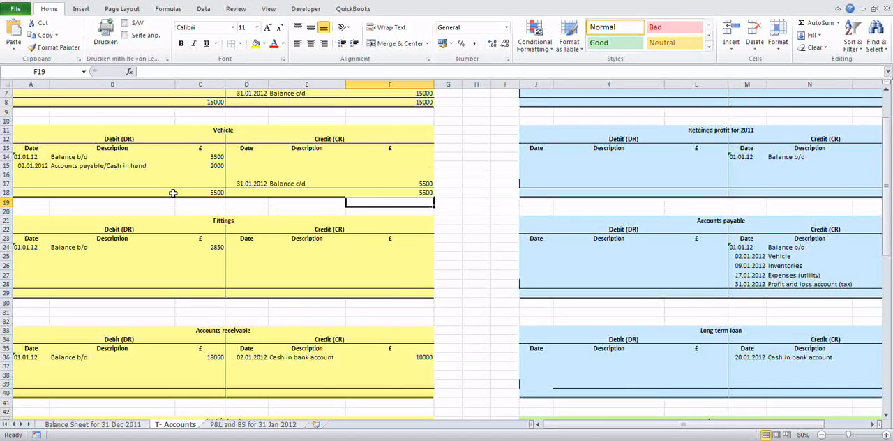
Step: Enter the date 31.01.2012 in D28 and the description "Balance c/d" in E28 on the credit side of the Fittings account
{"action": "scroll", "coordinate": [173, 193], "scroll_direction": "down", "scroll_amount": 3}
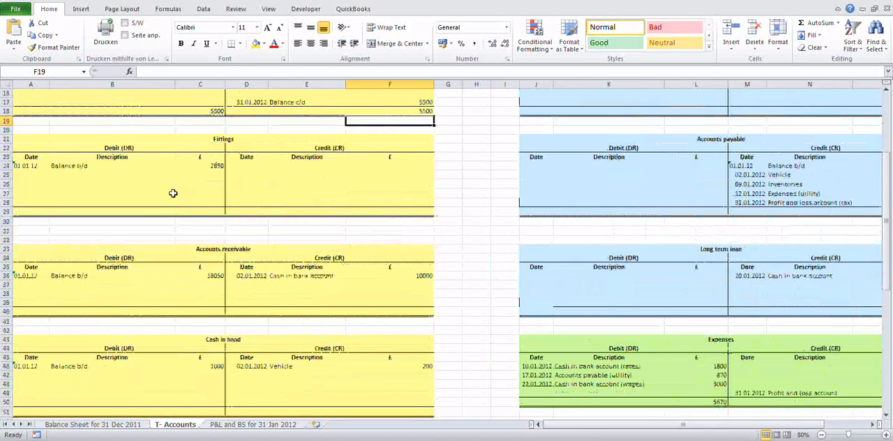
{"action": "left_click", "coordinate": [236, 202]}
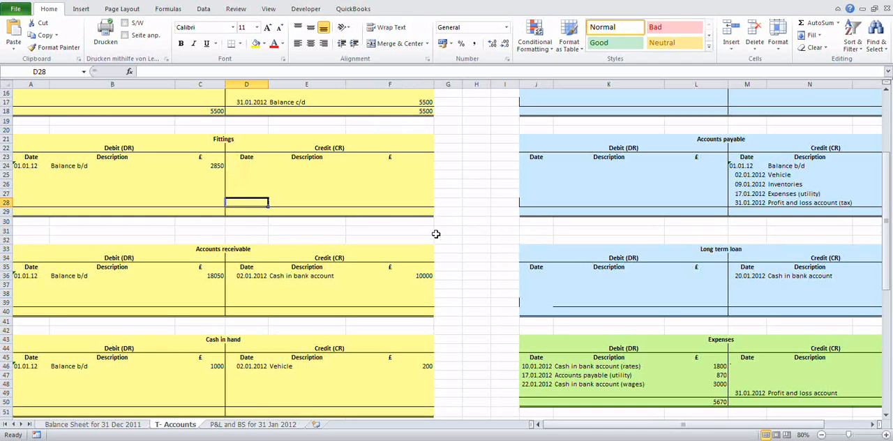
{"action": "type", "text": "31.01."}
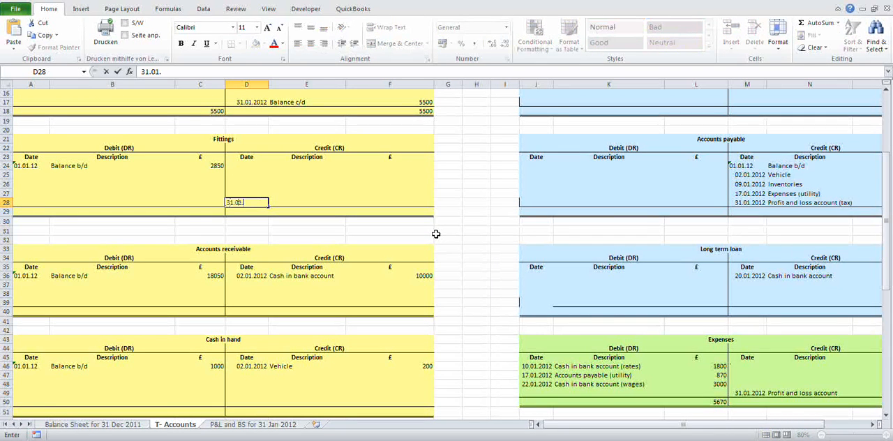
{"action": "type", "text": "2012"}
{"action": "key", "text": "Tab"}
{"action": "key", "text": "Tab"}
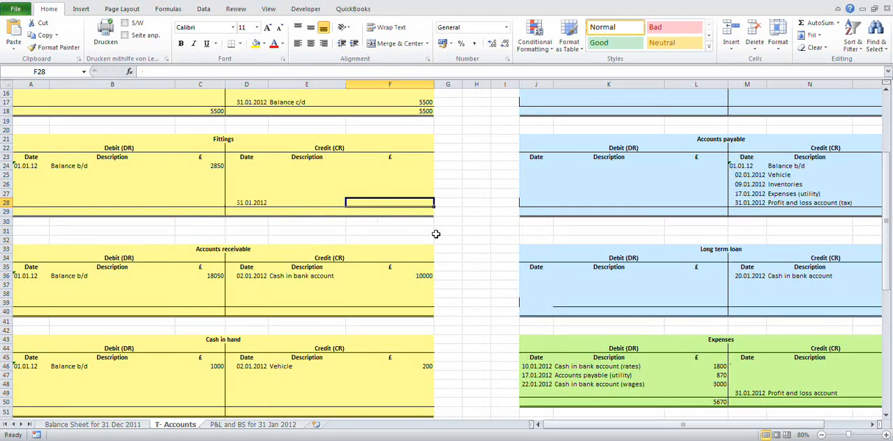
{"action": "key", "text": "shift+Tab"}
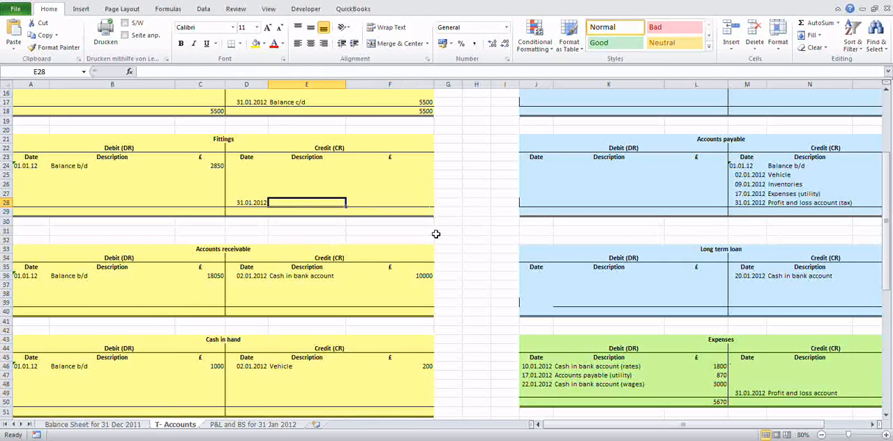
{"action": "type", "text": "Balance c/"}
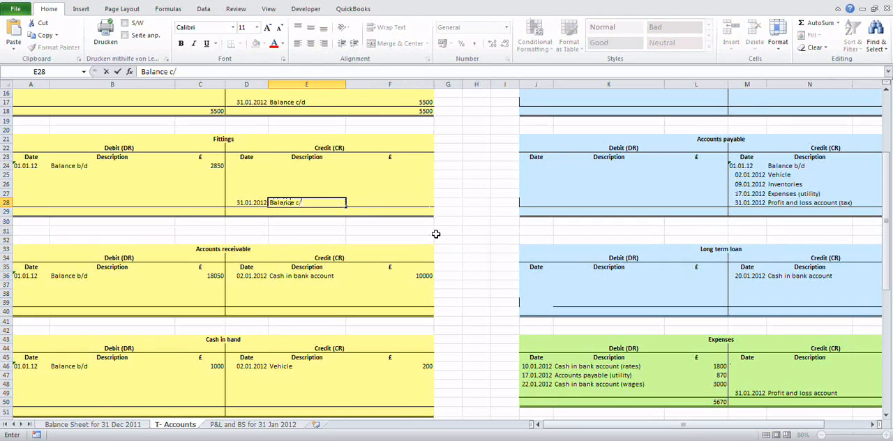
{"action": "type", "text": "d"}
{"action": "key", "text": "Tab"}
Step: Calculate the Fittings account's balancing amount in F28 as debits minus credits, =SUM(C24:C28)-SUM(F24:F27)
{"action": "type", "text": "="}
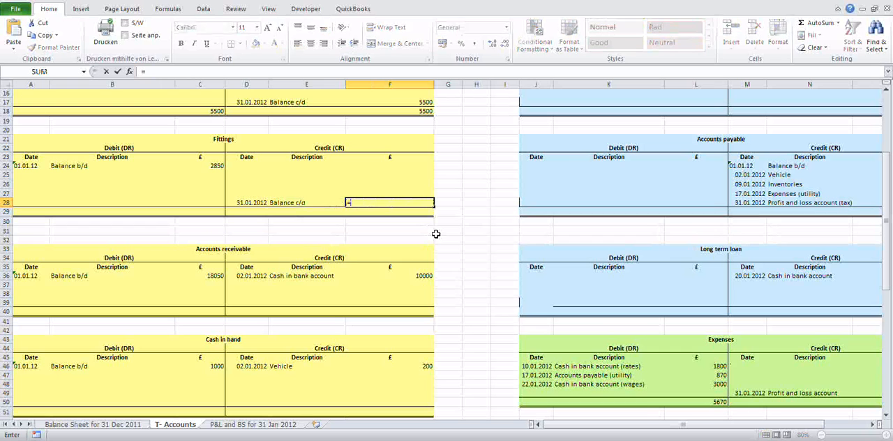
{"action": "type", "text": "sum("}
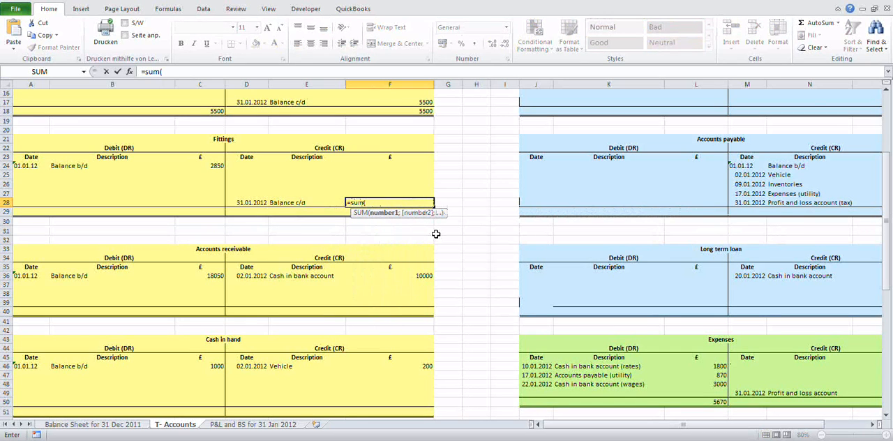
{"action": "key", "text": "Up"}
{"action": "key", "text": "Up"}
{"action": "key", "text": "Up"}
{"action": "key", "text": "Left"}
{"action": "key", "text": "Left"}
{"action": "key", "text": "Left"}
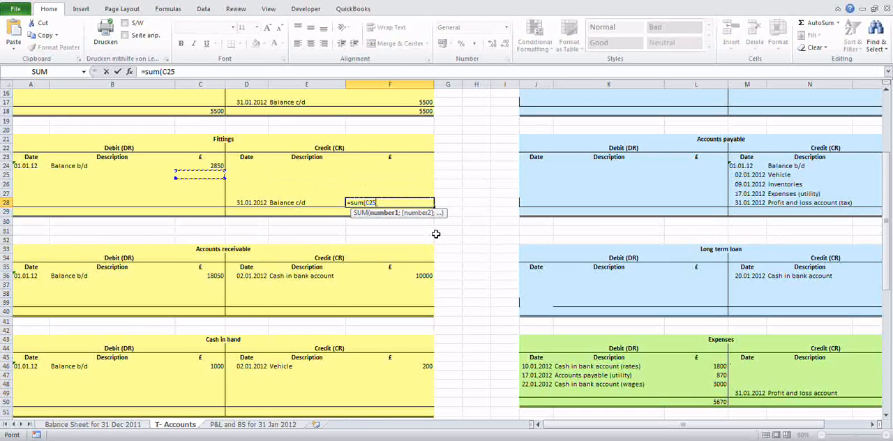
{"action": "key", "text": "Up"}
{"action": "key", "text": "shift+Down"}
{"action": "key", "text": "shift+Down"}
{"action": "key", "text": "shift+Down"}
{"action": "key", "text": "shift+Down"}
{"action": "type", "text": ")"}
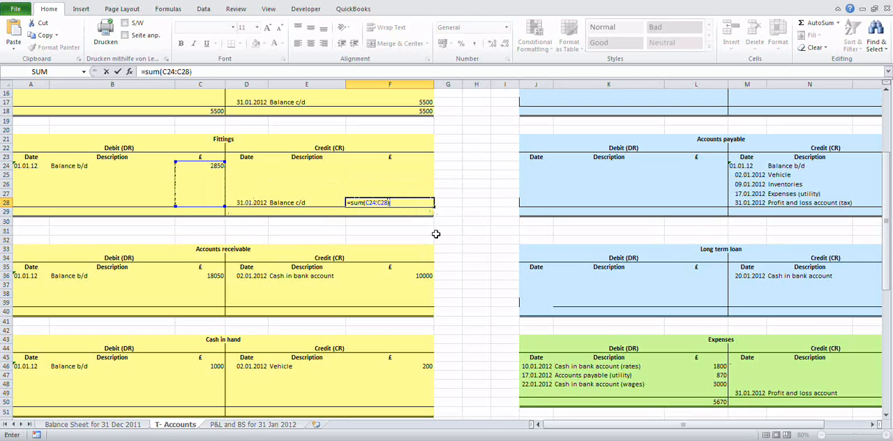
{"action": "type", "text": "-"}
{"action": "type", "text": "sum("}
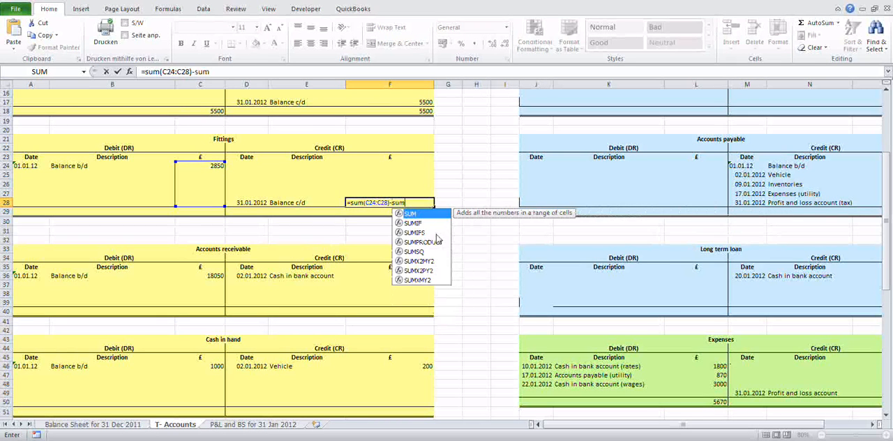
{"action": "key", "text": "Up"}
{"action": "key", "text": "Up"}
{"action": "key", "text": "Up"}
{"action": "key", "text": "Up"}
{"action": "key", "text": "shift+Down"}
{"action": "key", "text": "shift+Down"}
{"action": "key", "text": "shift+Down"}
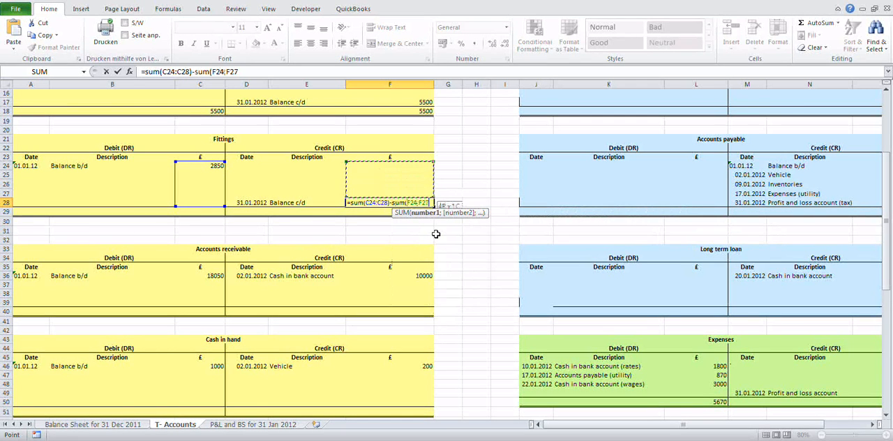
{"action": "type", "text": ")"}
{"action": "key", "text": "Return"}
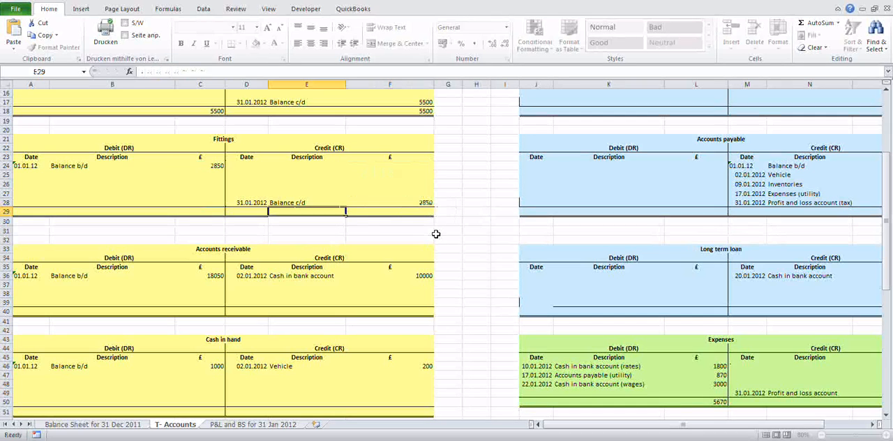
Step: Total the debit side of the Fittings account in C29 with =SUM(C24:C28)
{"action": "key", "text": "Left"}
{"action": "key", "text": "Left"}
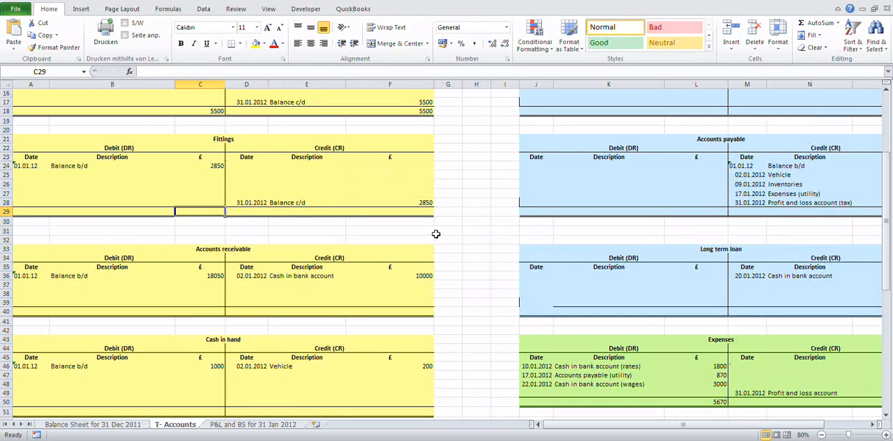
{"action": "type", "text": "="}
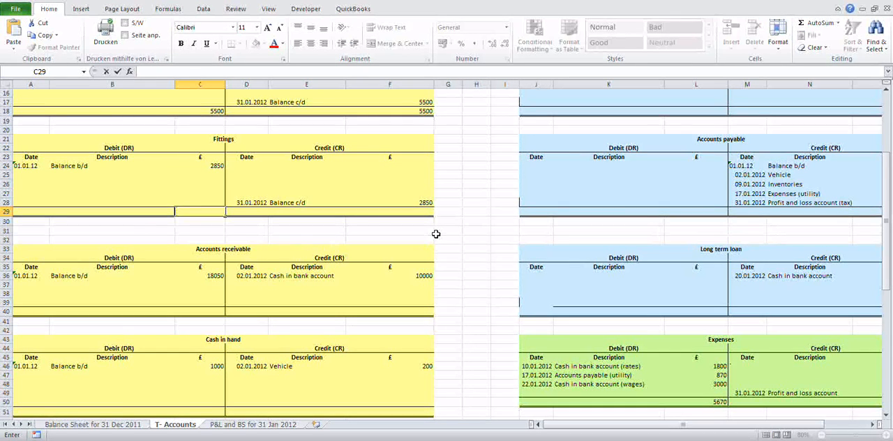
{"action": "type", "text": "sum("}
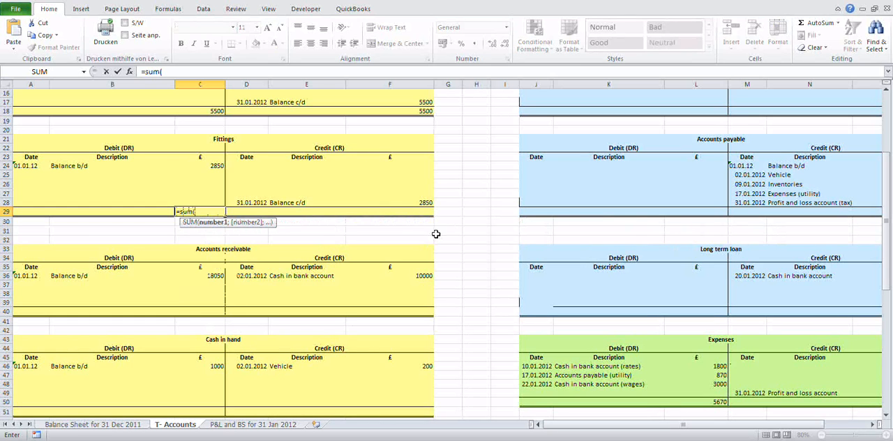
{"action": "left_click_drag", "start_coordinate": [217, 166], "coordinate": [217, 200]}
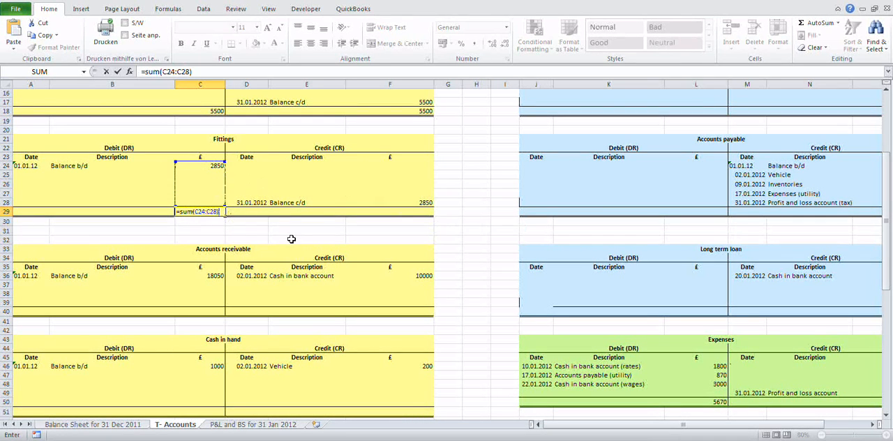
{"action": "key", "text": "Return"}
Step: Total the credit side of the Fittings account in F29 with =SUM(F24:F28)
{"action": "left_click", "coordinate": [418, 213]}
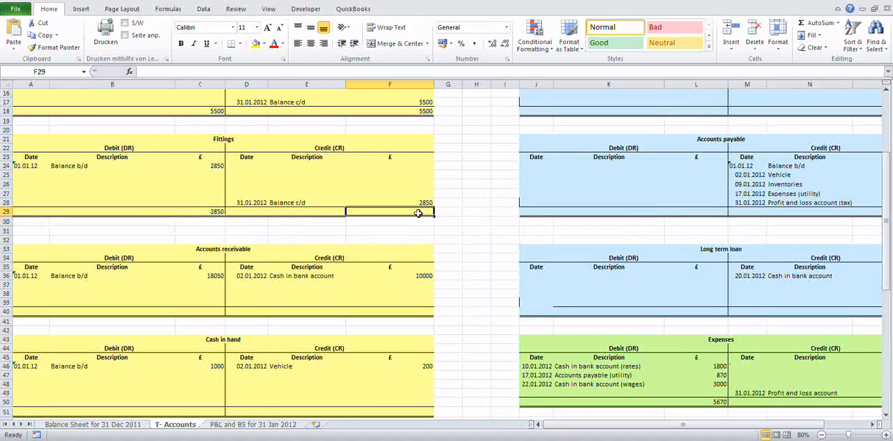
{"action": "type", "text": "="}
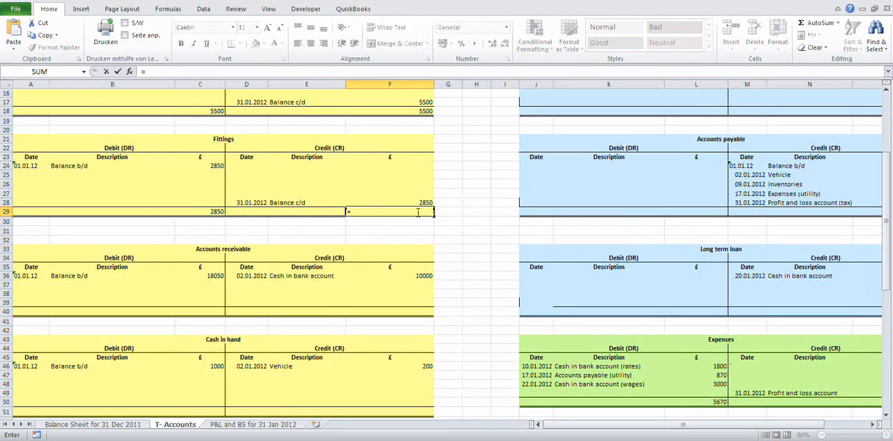
{"action": "type", "text": "sum"}
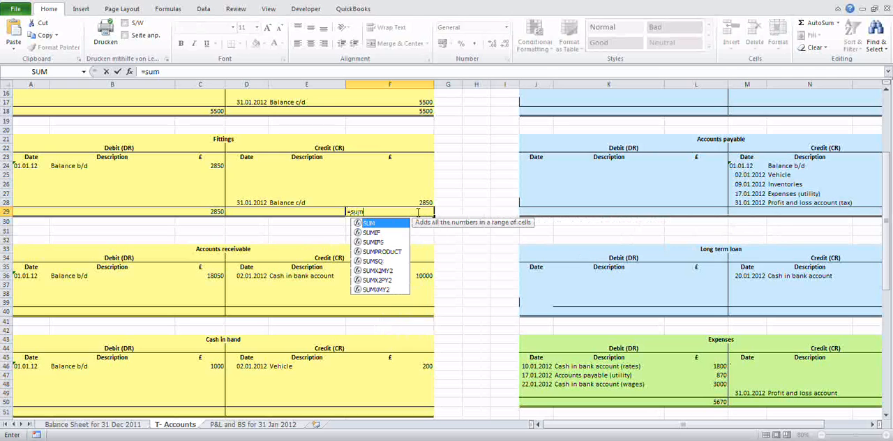
{"action": "type", "text": "("}
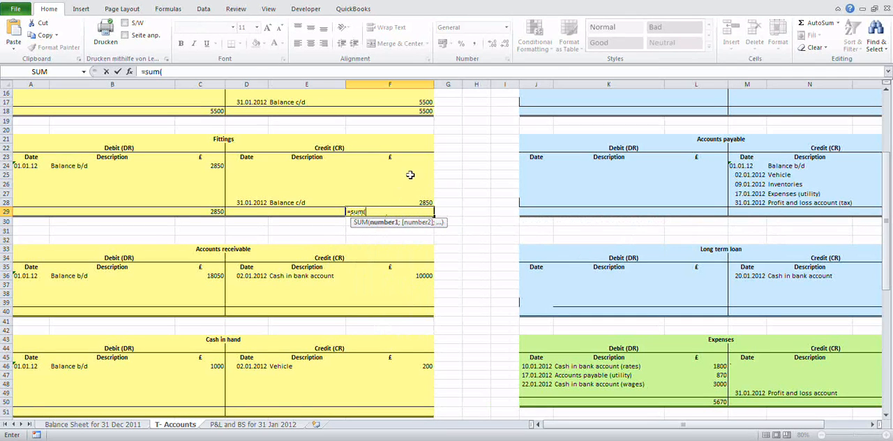
{"action": "left_click_drag", "start_coordinate": [412, 168], "coordinate": [418, 203]}
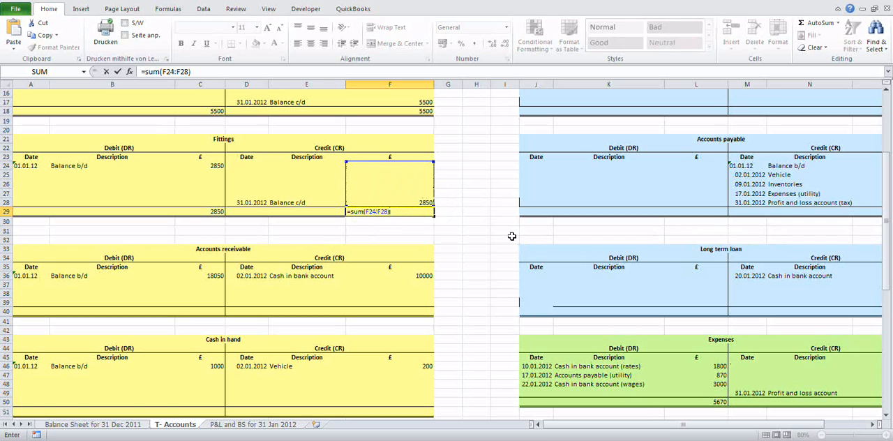
{"action": "key", "text": "Return"}
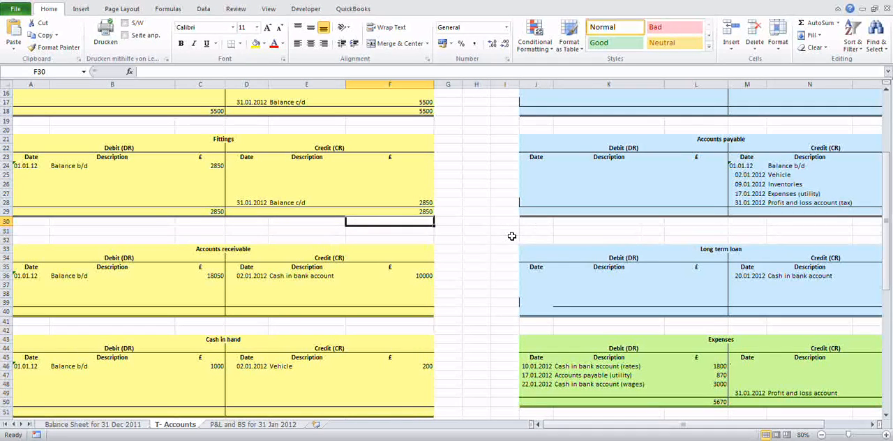
Step: Enter the date 31.01.2012 in D39 and the description "Balance c/d" in E39 on the credit side of Accounts receivable
{"action": "scroll", "coordinate": [177, 241], "scroll_direction": "down", "scroll_amount": 4}
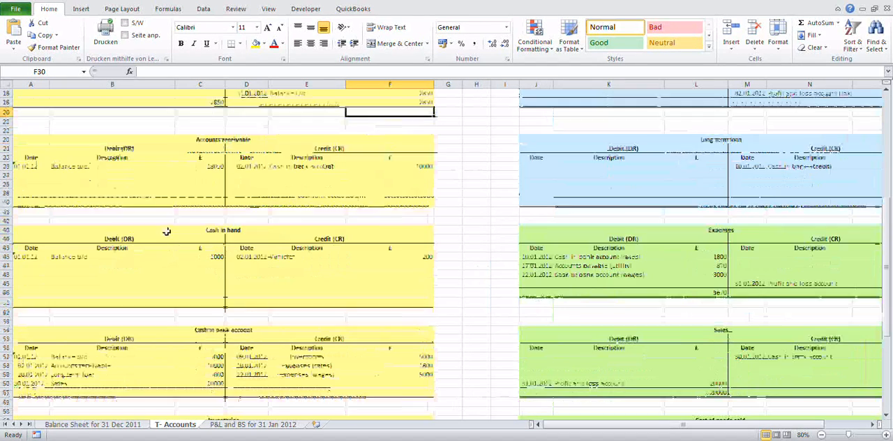
{"action": "left_click", "coordinate": [210, 166]}
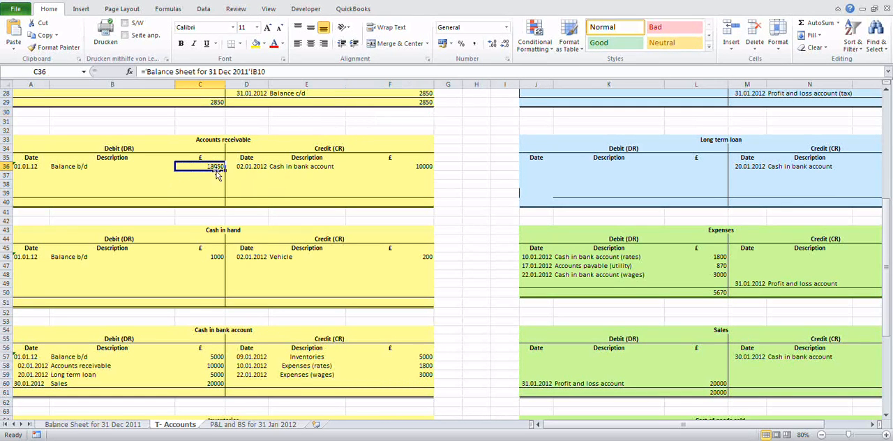
{"action": "left_click", "coordinate": [409, 166]}
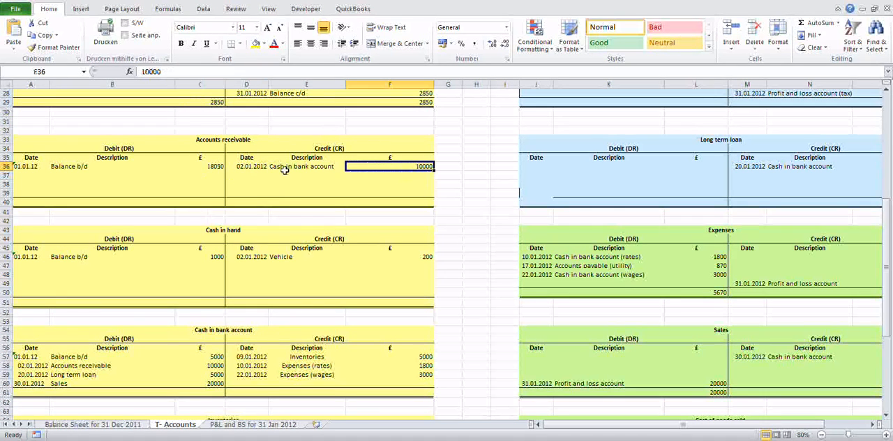
{"action": "left_click", "coordinate": [214, 168]}
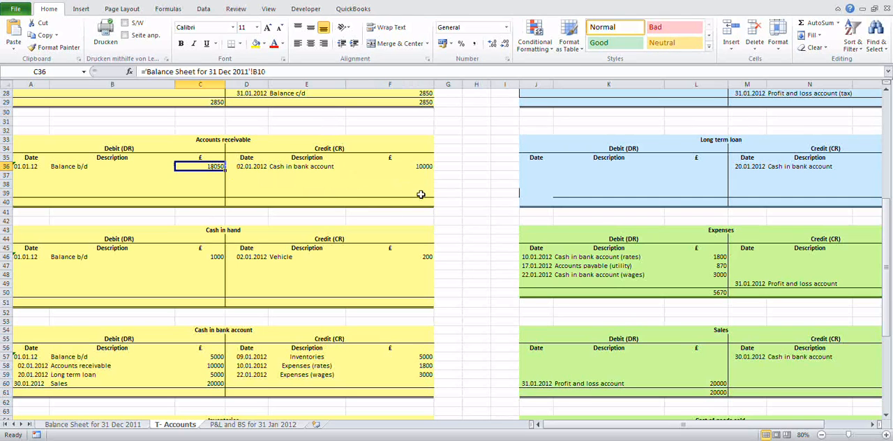
{"action": "left_click", "coordinate": [260, 194]}
{"action": "type", "text": "3"}
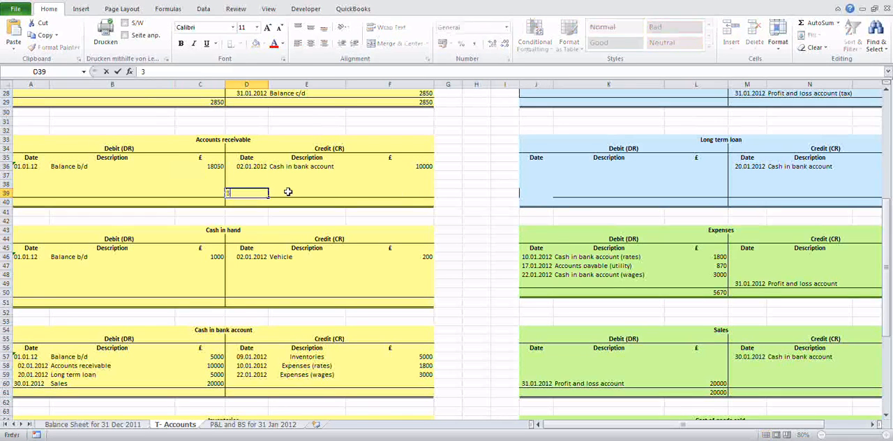
{"action": "type", "text": "1.01.2012"}
{"action": "key", "text": "Tab"}
{"action": "type", "text": "Balancew"}
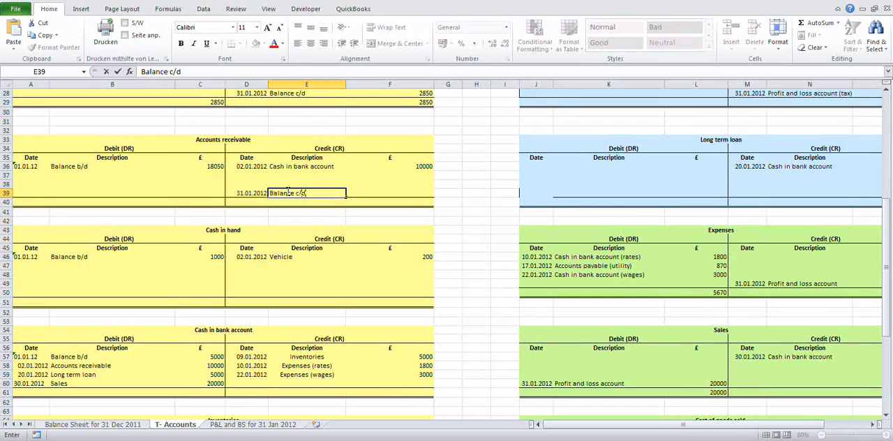
{"action": "key", "text": "Tab"}
Step: Calculate the Accounts receivable balancing amount in F39 as debits minus credits, =SUM(C36:C39)-SUM(F36:F38)
{"action": "type", "text": "="}
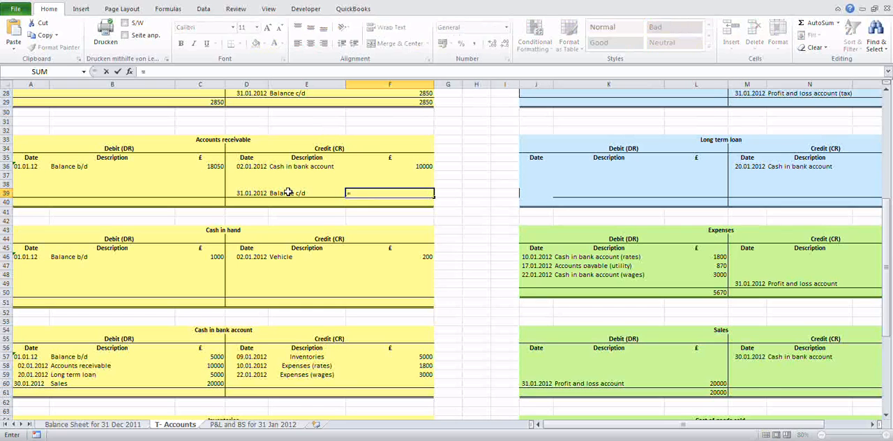
{"action": "type", "text": "sum("}
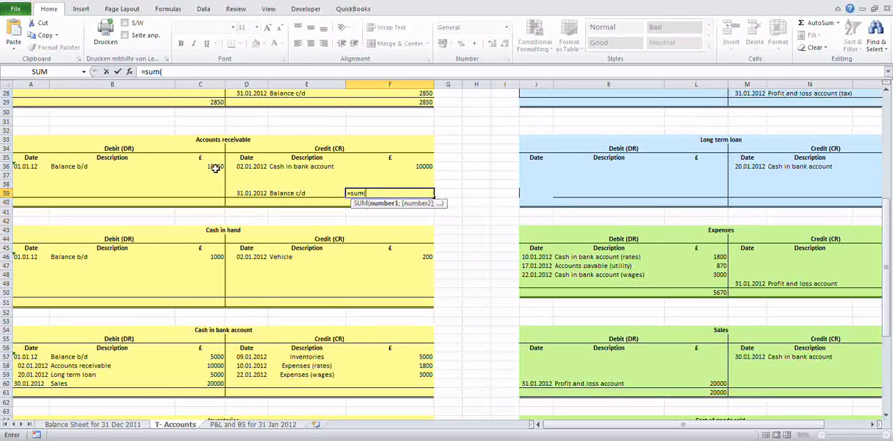
{"action": "left_click_drag", "start_coordinate": [212, 166], "coordinate": [219, 198]}
{"action": "type", "text": ")-sum("}
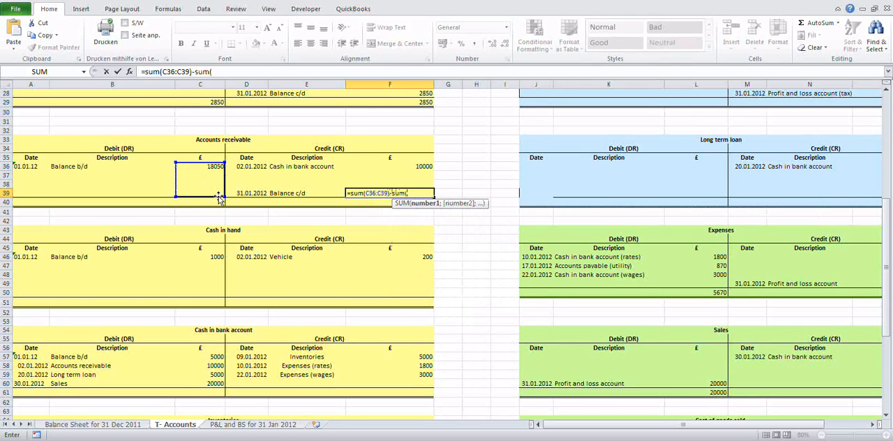
{"action": "key", "text": "Up"}
{"action": "key", "text": "Up"}
{"action": "key", "text": "Up"}
{"action": "key", "text": "shift+Down"}
{"action": "key", "text": "shift+Down"}
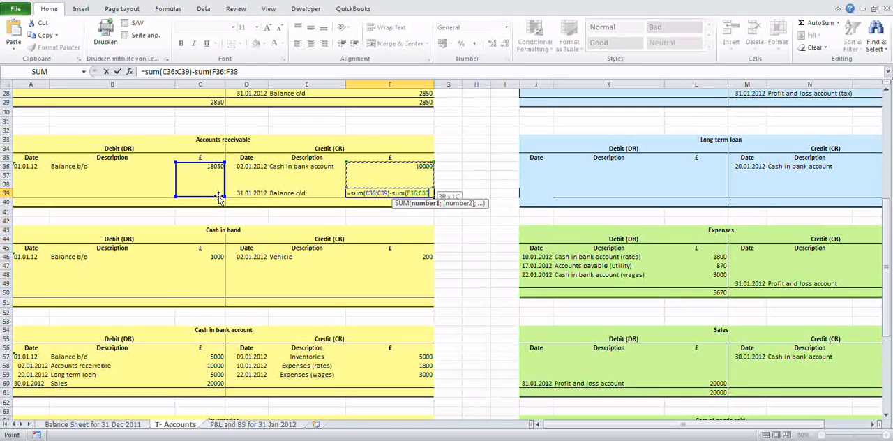
{"action": "type", "text": ")"}
{"action": "key", "text": "Return"}
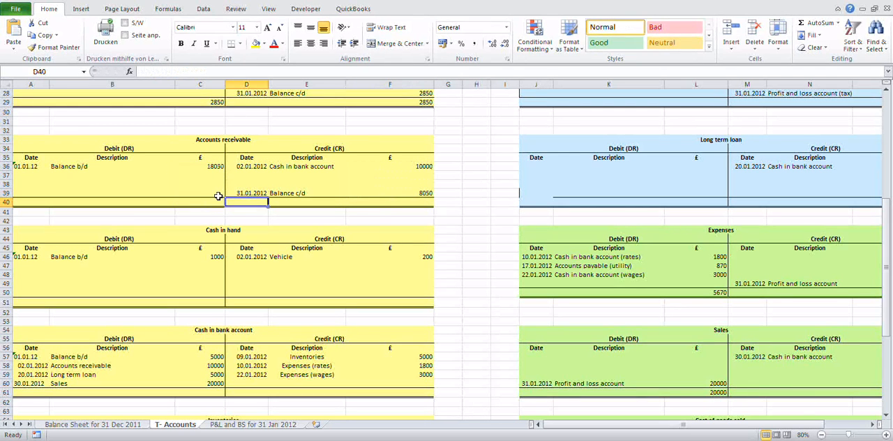
Step: Total the debit side of the Accounts receivable account in C40 with =SUM(C36:C39)
{"action": "left_click", "coordinate": [219, 201]}
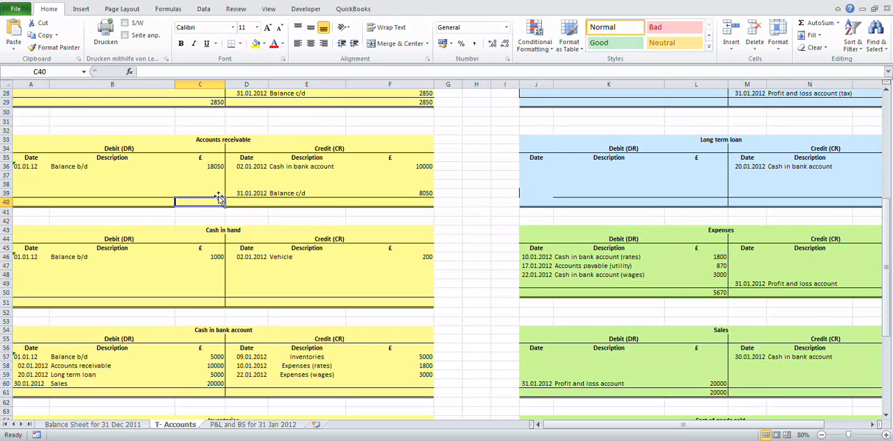
{"action": "type", "text": "="}
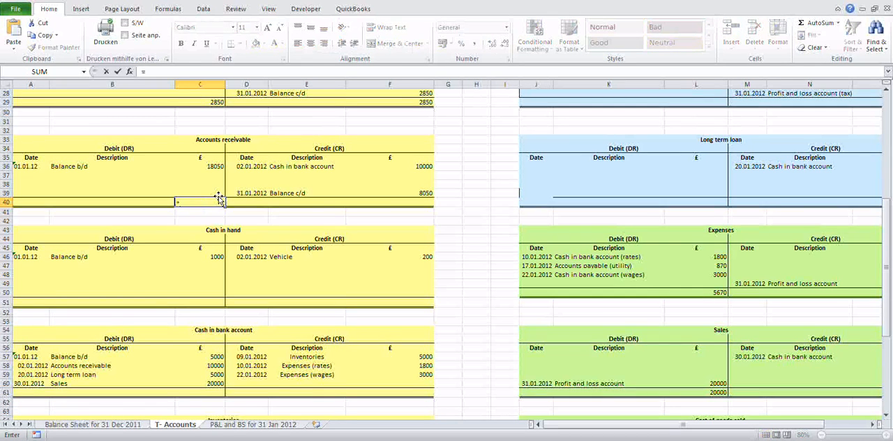
{"action": "type", "text": "sum("}
{"action": "key", "text": "Up"}
{"action": "key", "text": "Up"}
{"action": "key", "text": "Up"}
{"action": "key", "text": "Up"}
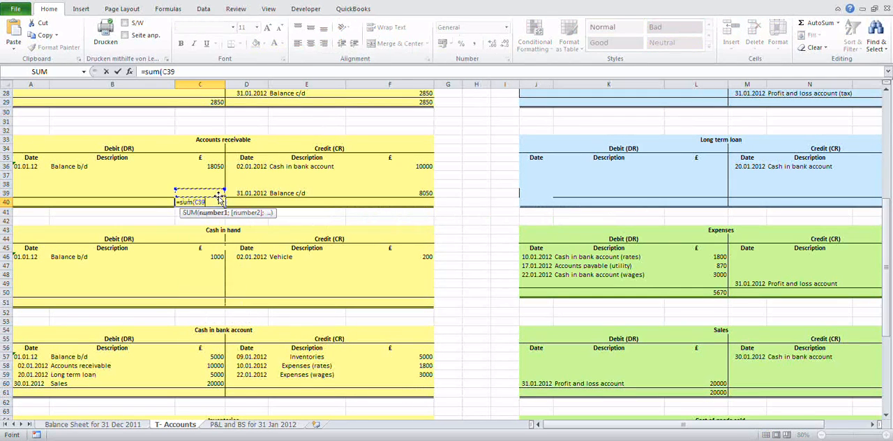
{"action": "key", "text": "shift+Down"}
{"action": "key", "text": "shift+Down"}
{"action": "key", "text": "shift+Down"}
{"action": "type", "text": ")"}
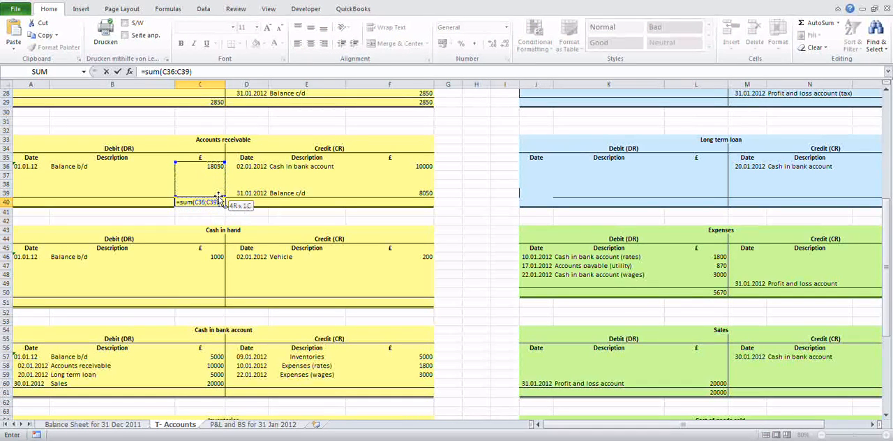
{"action": "key", "text": "Return"}
Step: Total the credit side of the Accounts receivable account in F40 with =SUM(F36:F39)
{"action": "key", "text": "Right"}
{"action": "key", "text": "Right"}
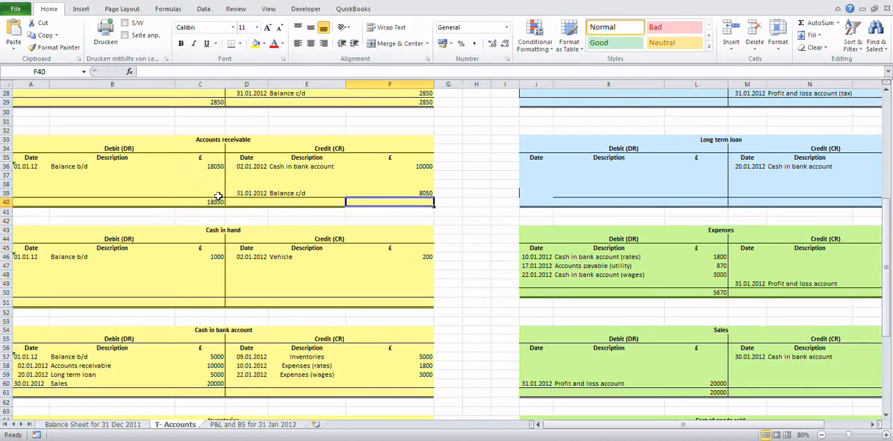
{"action": "type", "text": "=sum("}
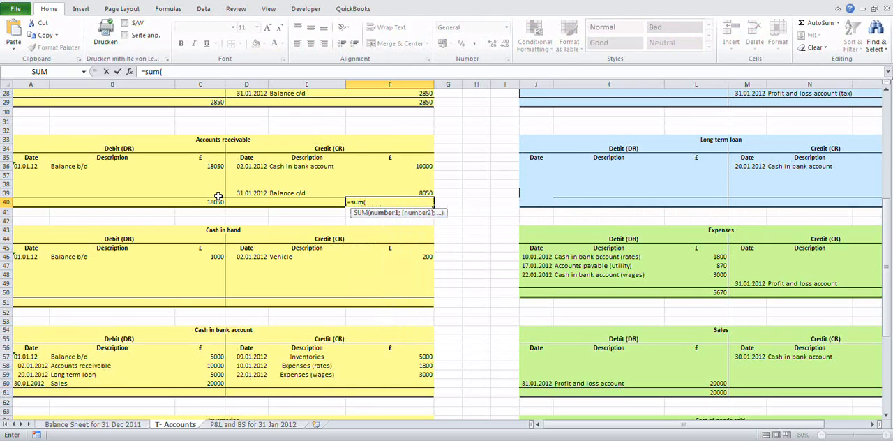
{"action": "key", "text": "Up"}
{"action": "key", "text": "Up"}
{"action": "key", "text": "Up"}
{"action": "key", "text": "Up"}
{"action": "key", "text": "shift+Down"}
{"action": "key", "text": "shift+Down"}
{"action": "key", "text": "shift+Down"}
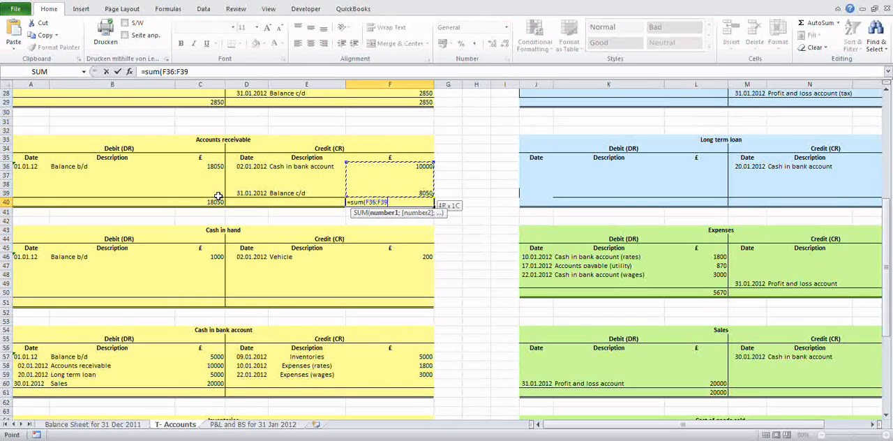
{"action": "type", "text": ")"}
{"action": "key", "text": "Return"}
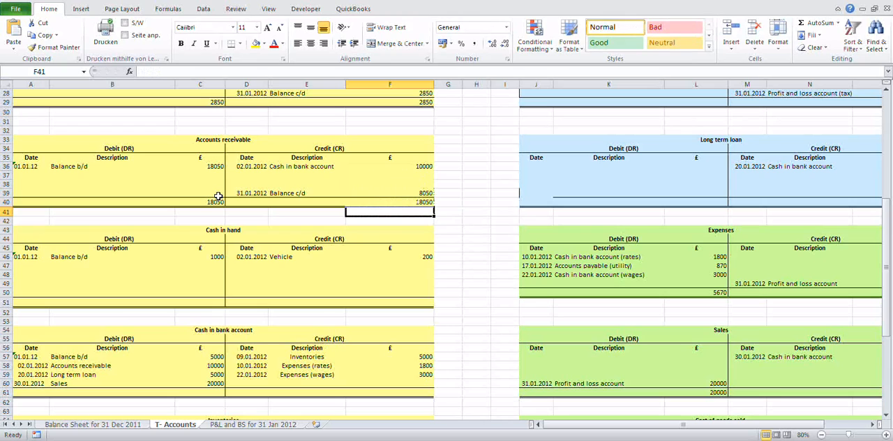
{"action": "scroll", "coordinate": [219, 197], "scroll_direction": "down", "scroll_amount": 5}
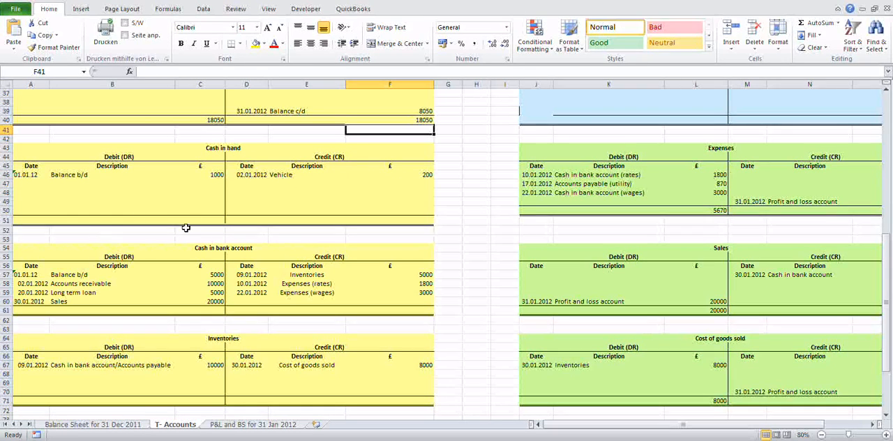
{"action": "scroll", "coordinate": [184, 230], "scroll_direction": "up", "scroll_amount": 2}
{"action": "scroll", "coordinate": [185, 228], "scroll_direction": "up", "scroll_amount": 1}
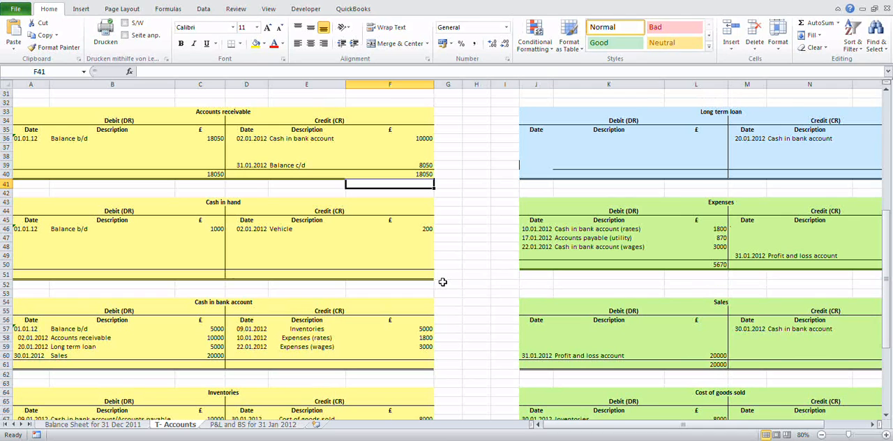
{"action": "key", "text": "ctrl+c"}
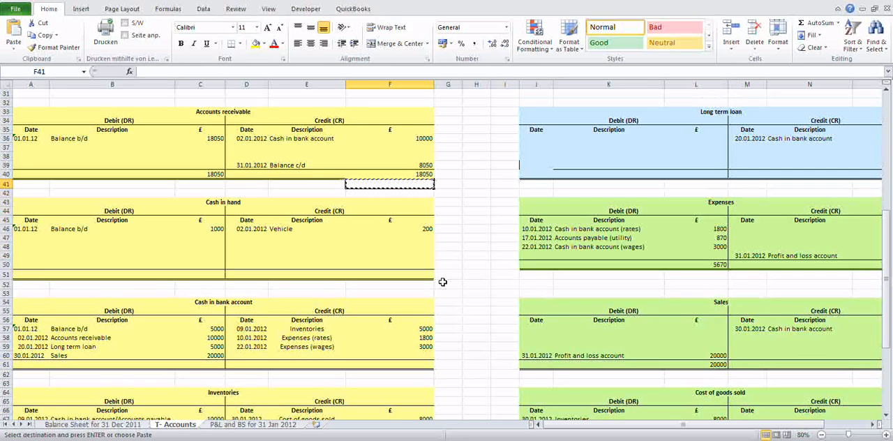